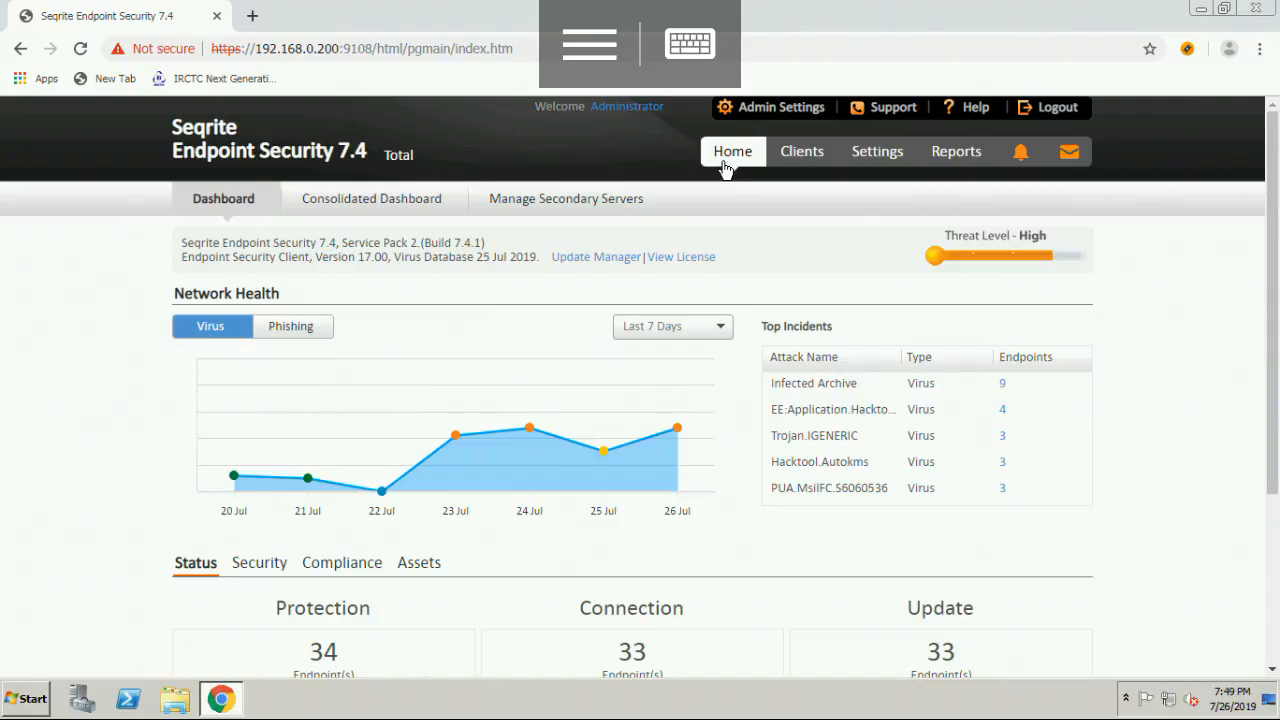
# - Review the client status list for the whole console and for the Default, FULL ACCESS and NO ACCESS groups
pyautogui.click(810, 151)
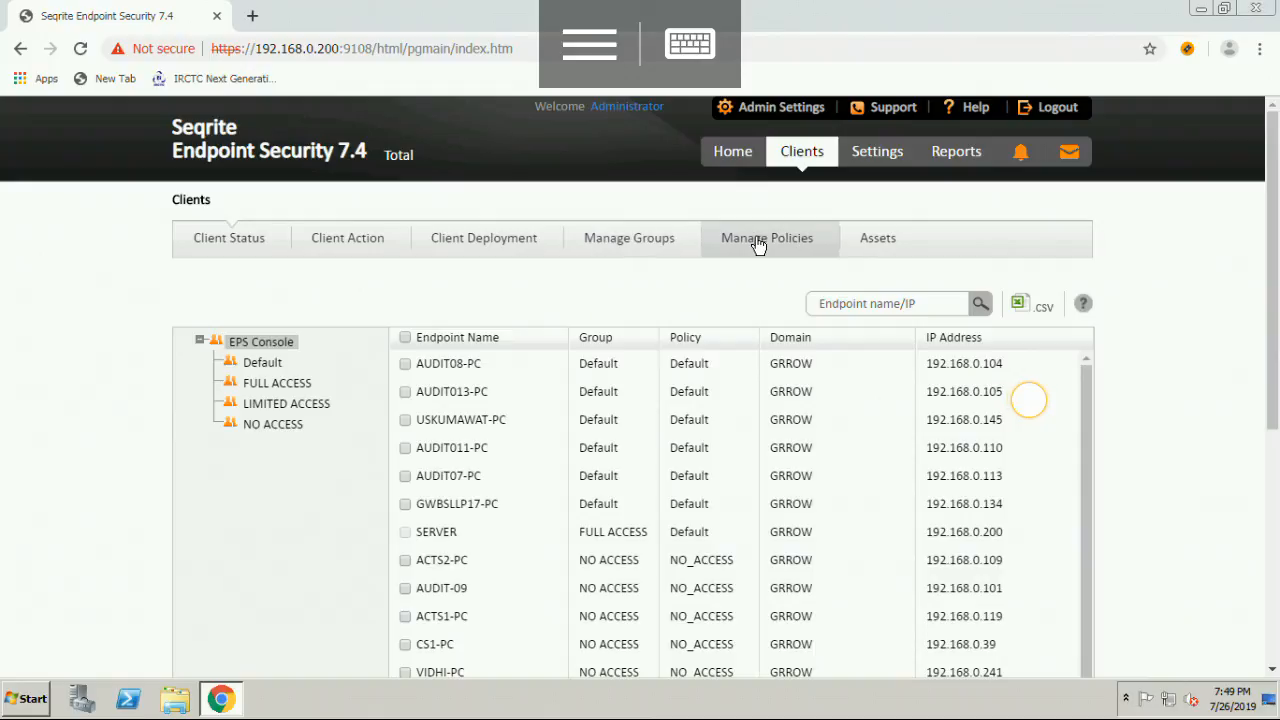
pyautogui.click(228, 240)
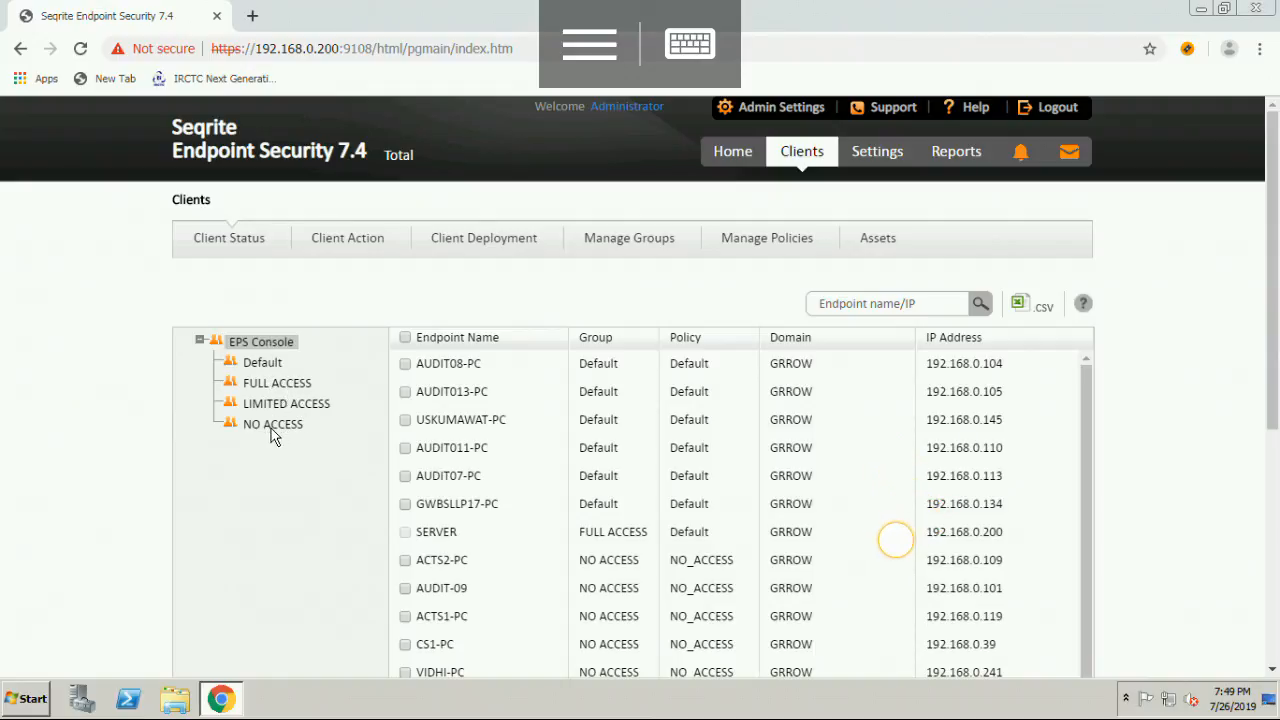
pyautogui.click(261, 369)
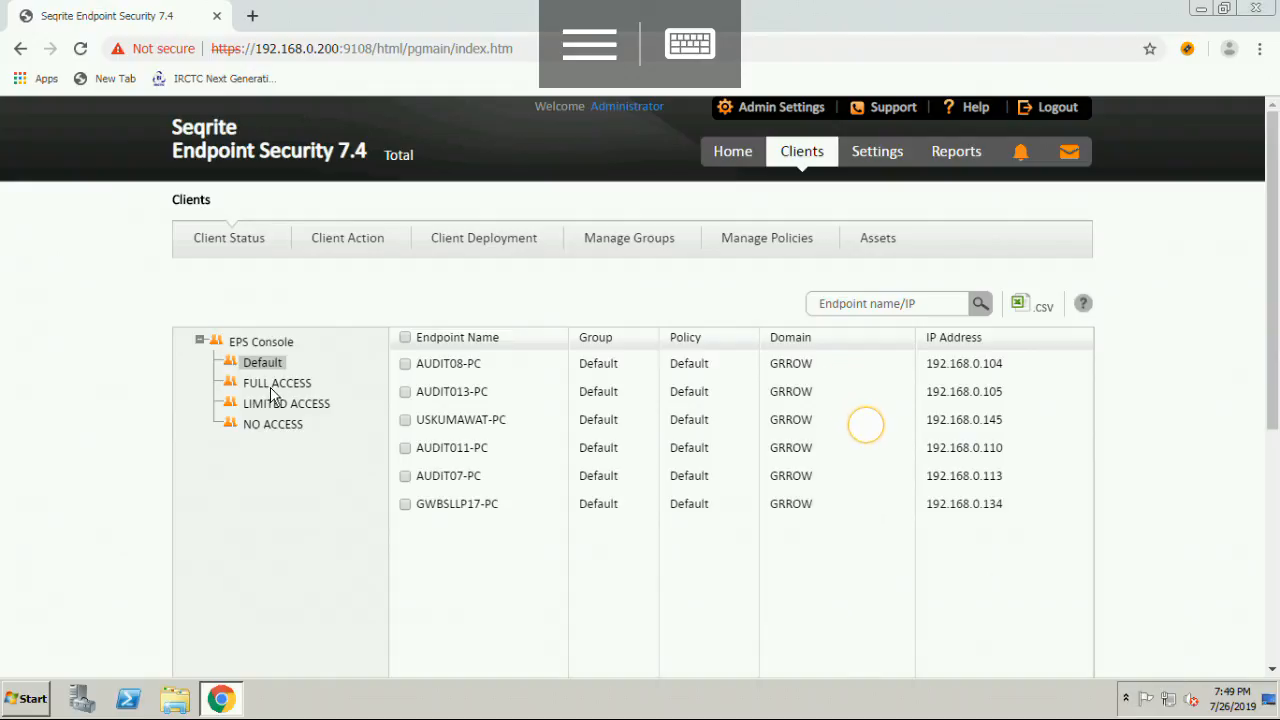
pyautogui.click(273, 390)
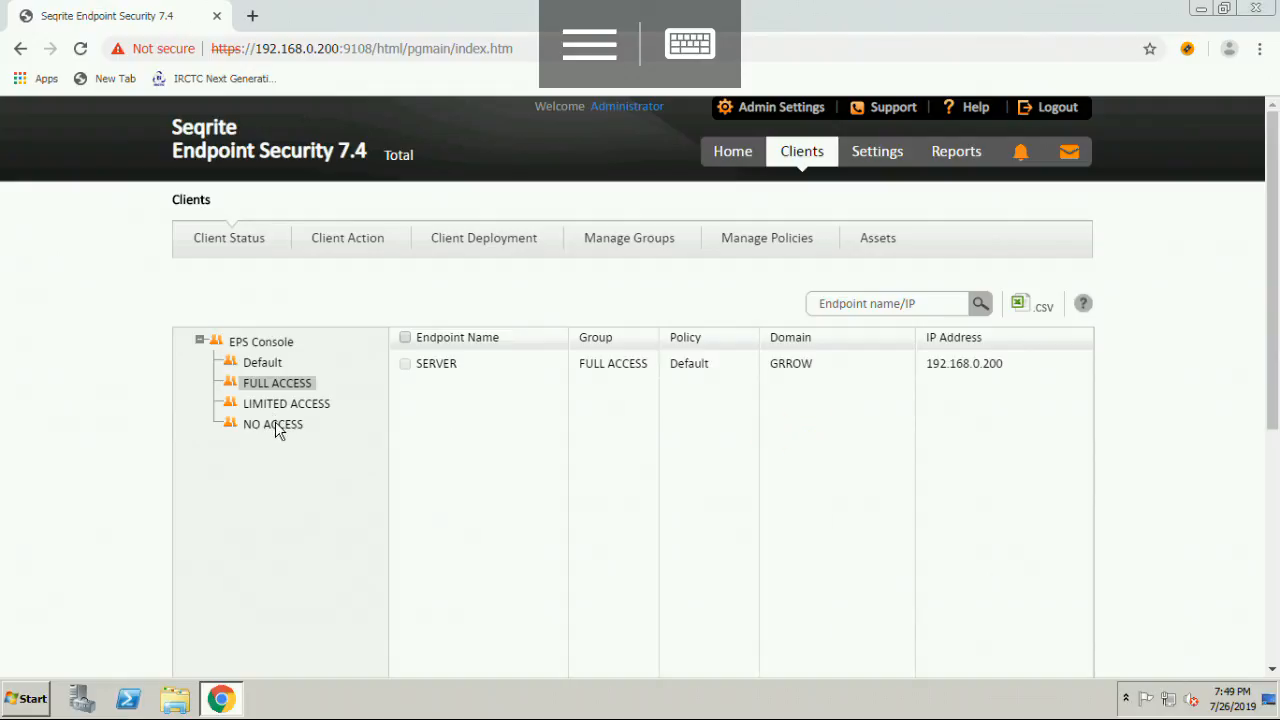
pyautogui.click(277, 425)
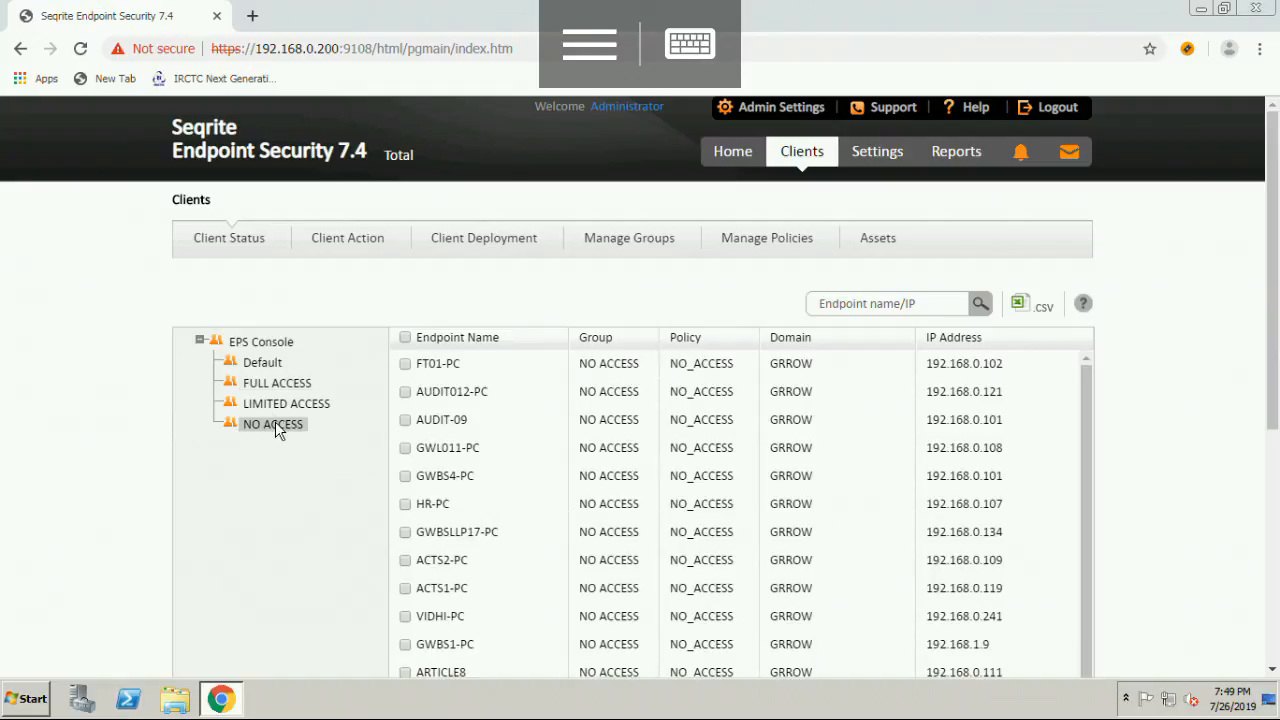
# - Examine the endpoint Scan window and its options, close it, and look over the other available client actions
pyautogui.click(335, 247)
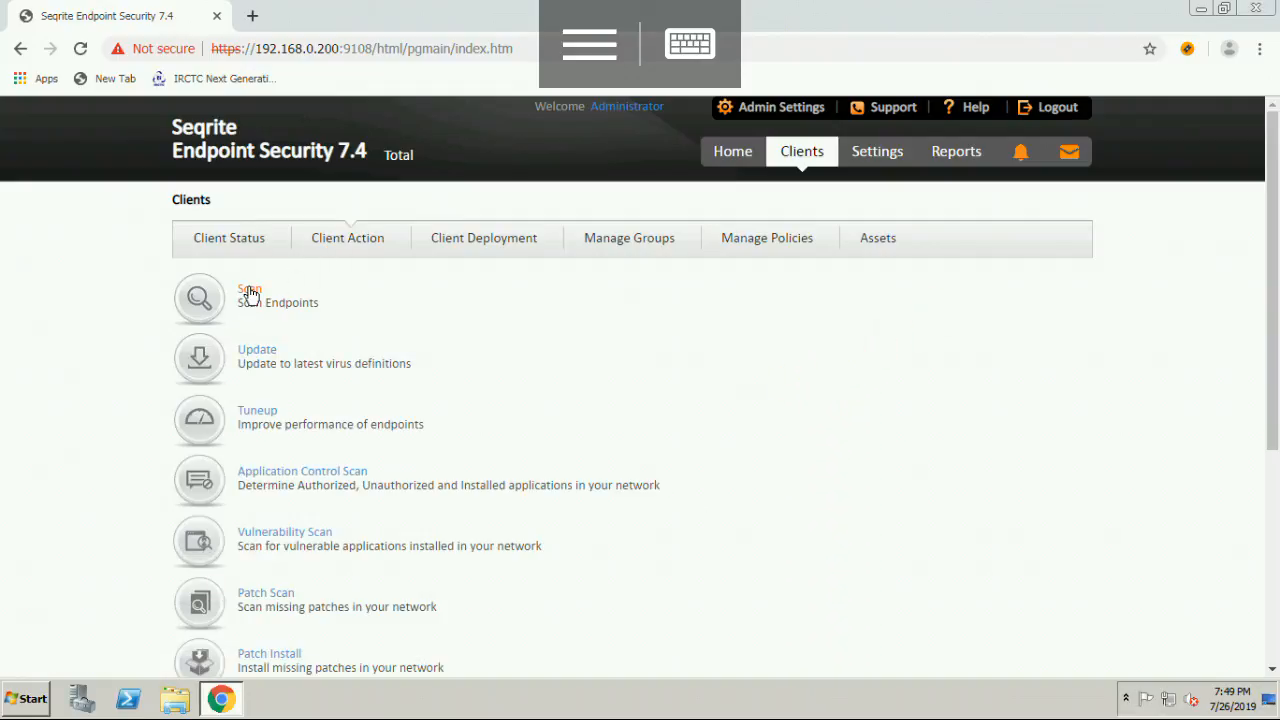
pyautogui.click(249, 293)
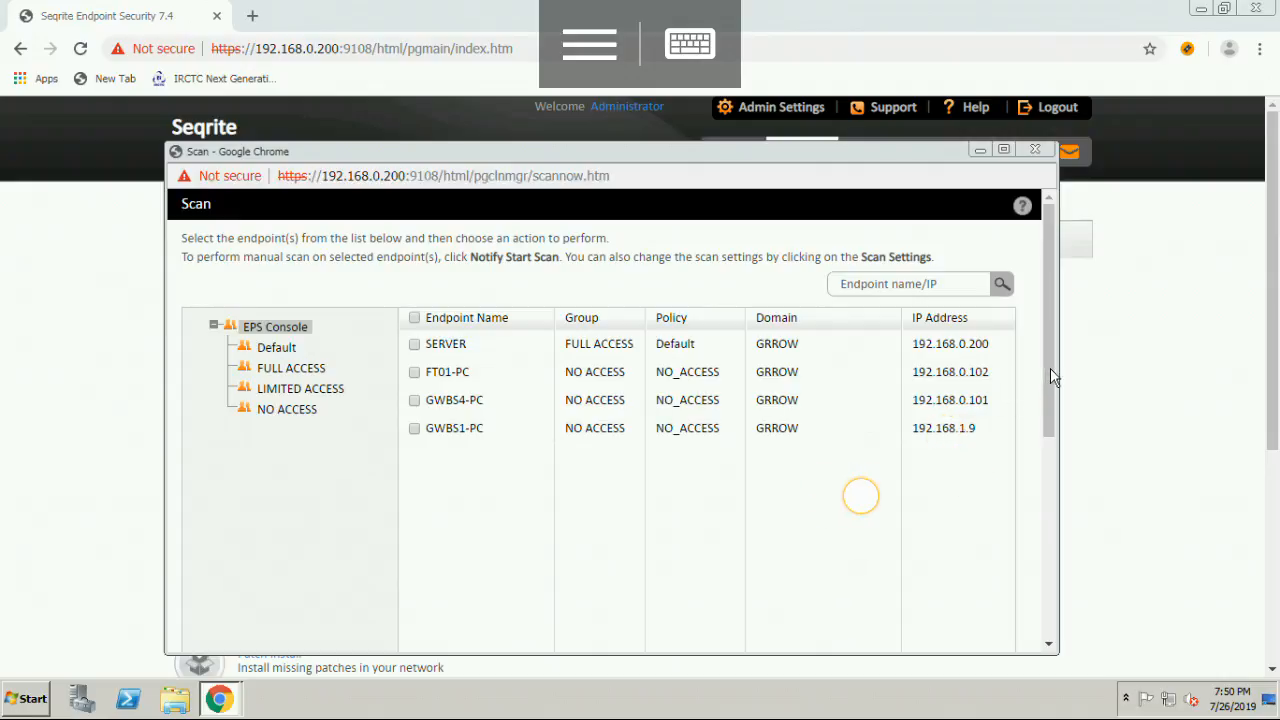
pyautogui.scroll(-4, 1054, 537)
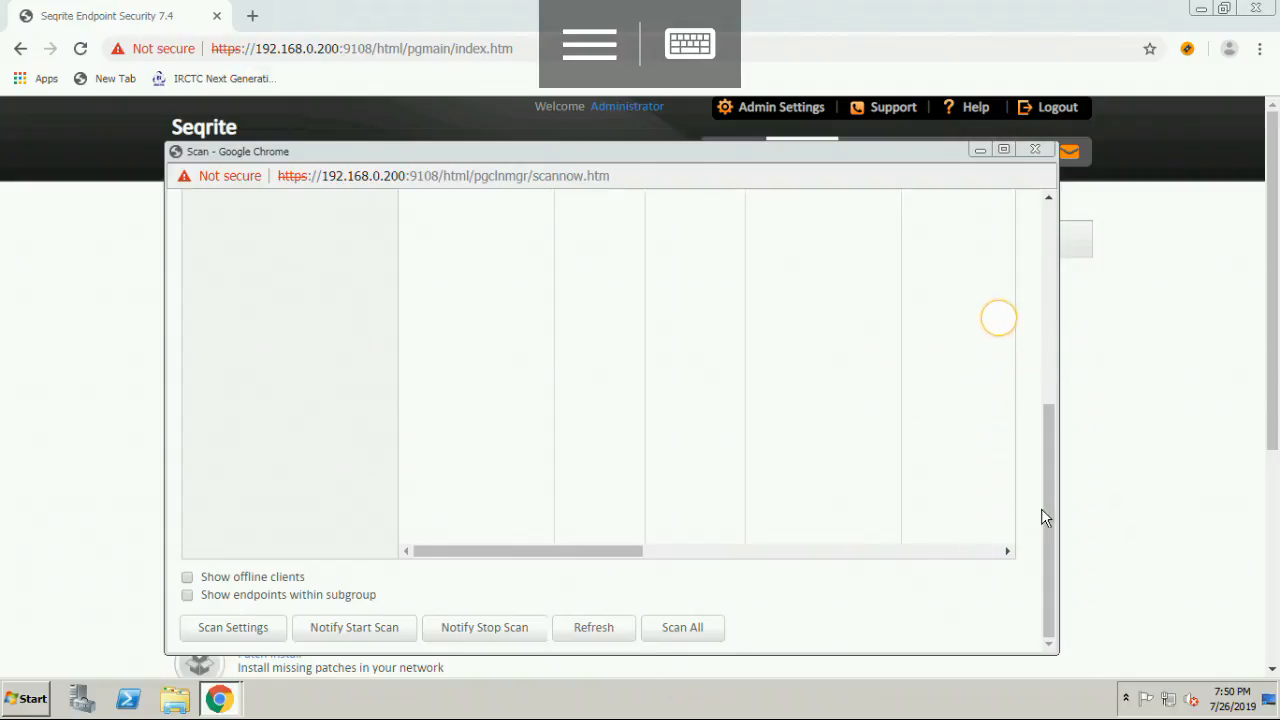
pyautogui.moveTo(1055, 516); pyautogui.dragTo(1049, 199)
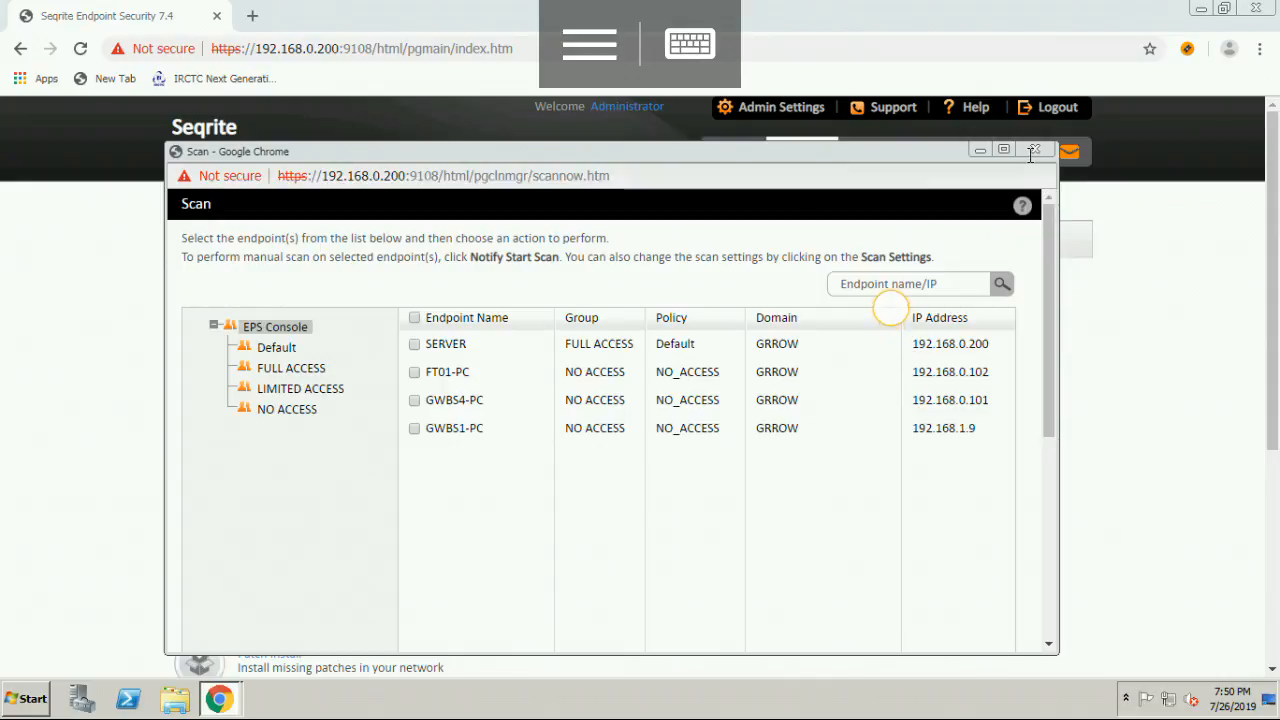
pyautogui.click(1035, 150)
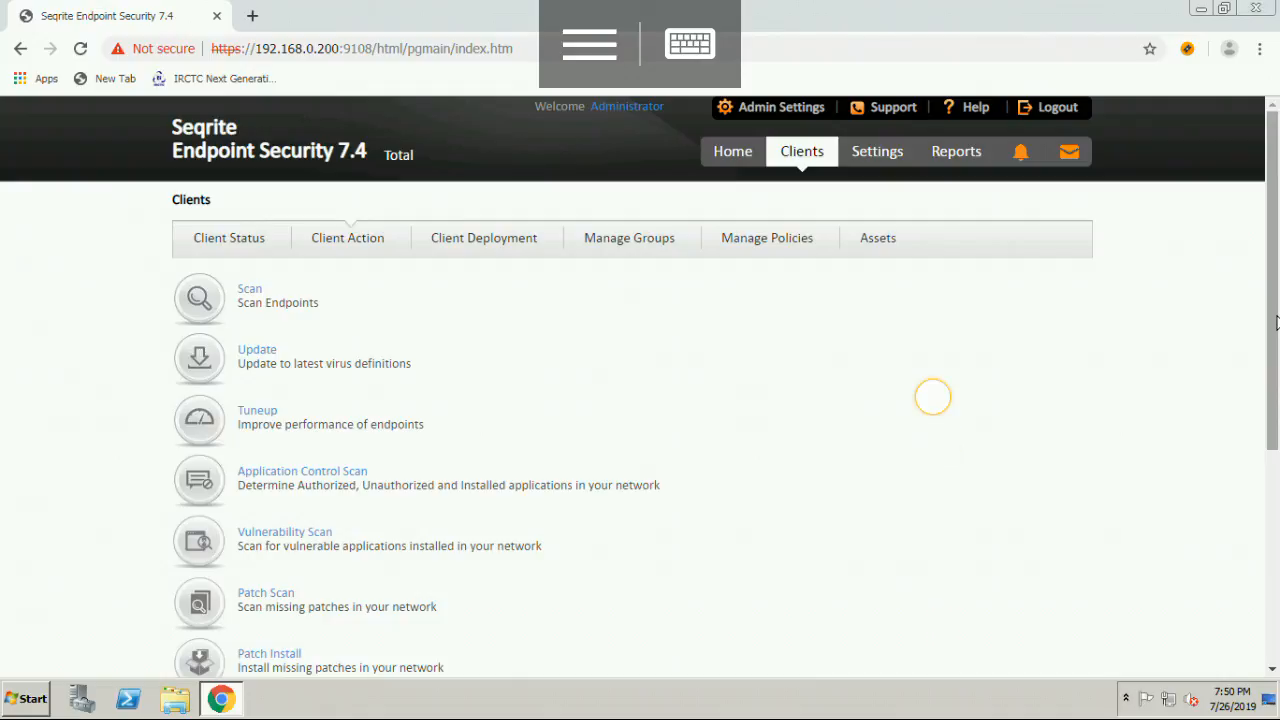
pyautogui.scroll(-2, 1277, 322)
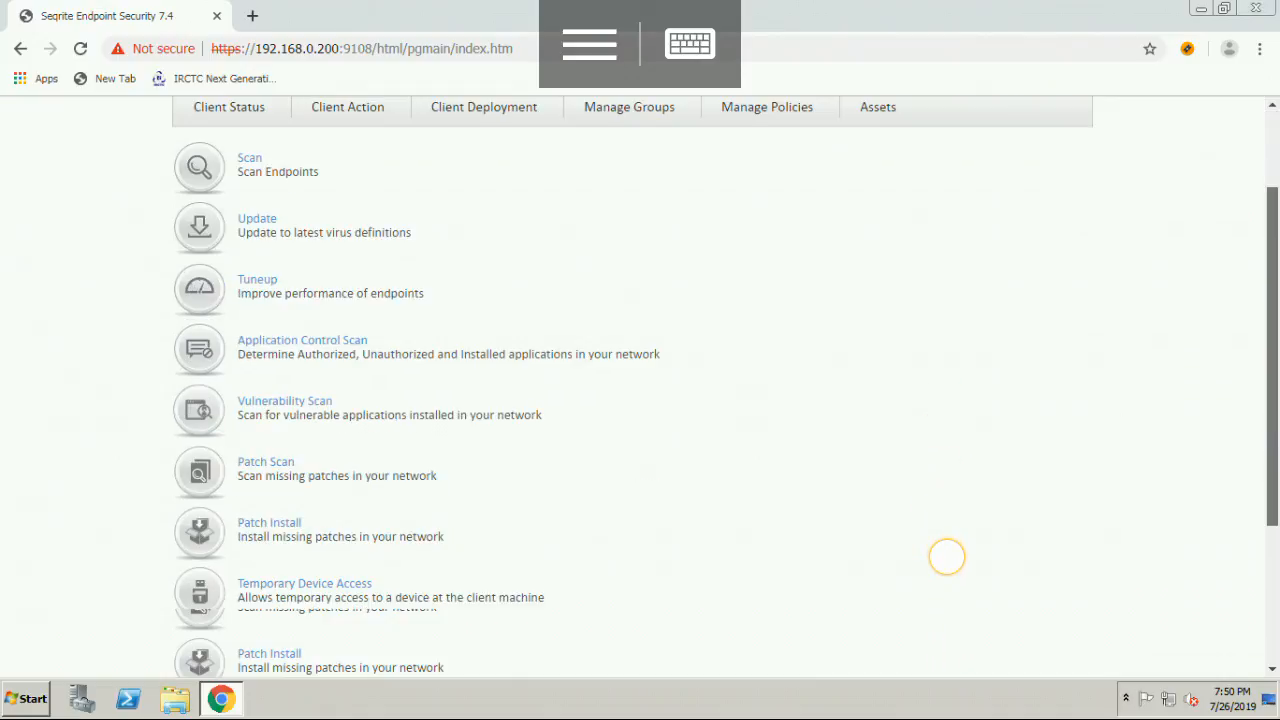
pyautogui.scroll(2, 1277, 186)
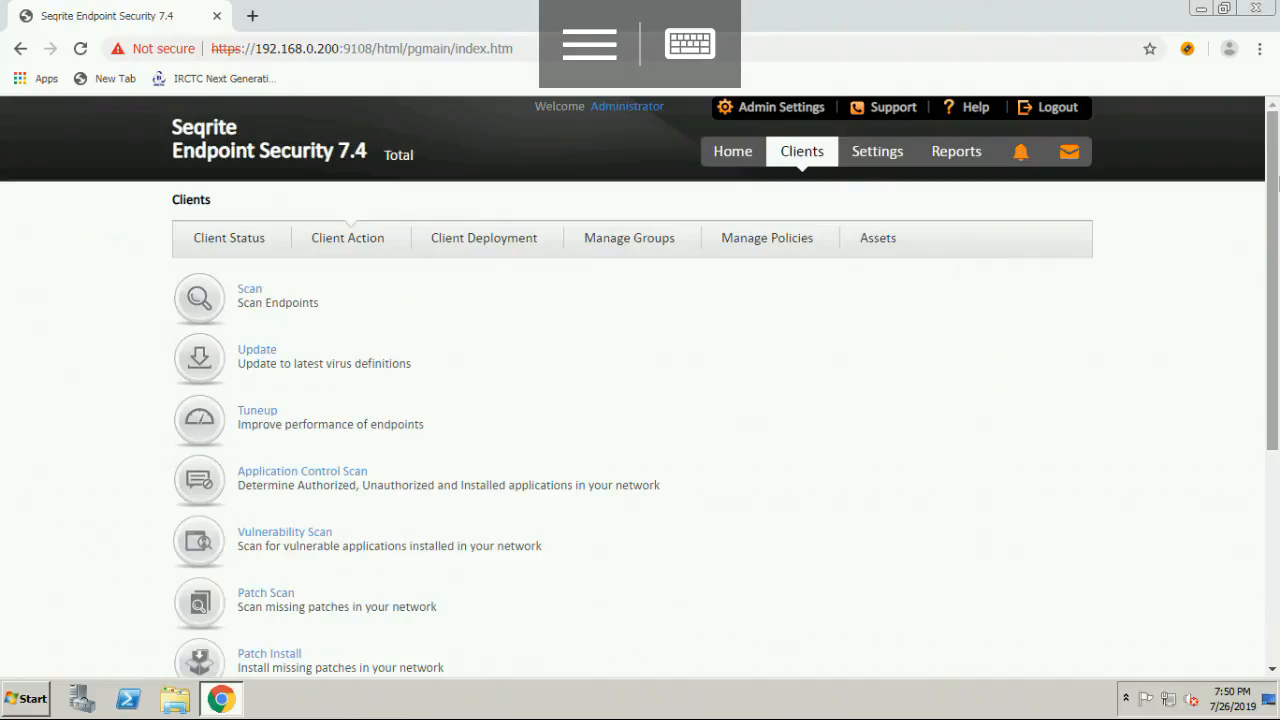
# - Examine the Remote Uninstall window for client deployment with endpoint GWBS1-PC selected, and close it without starting an uninstall
pyautogui.click(478, 248)
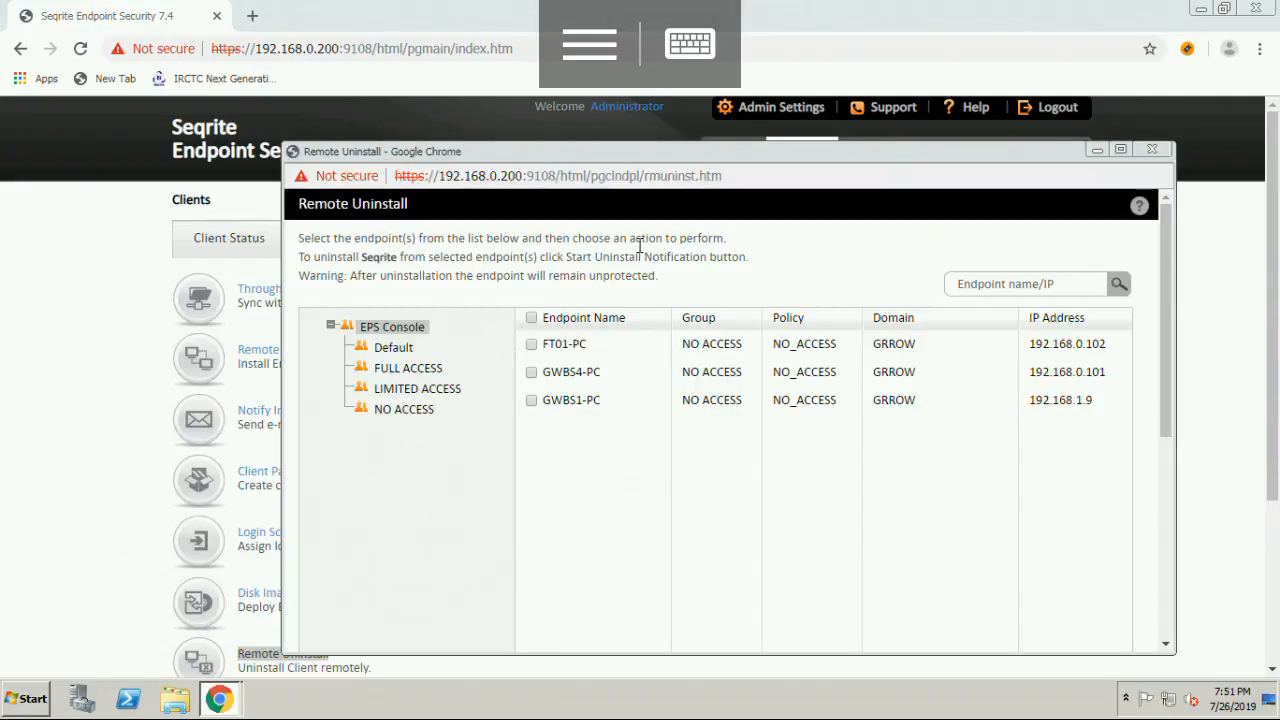
pyautogui.click(531, 400)
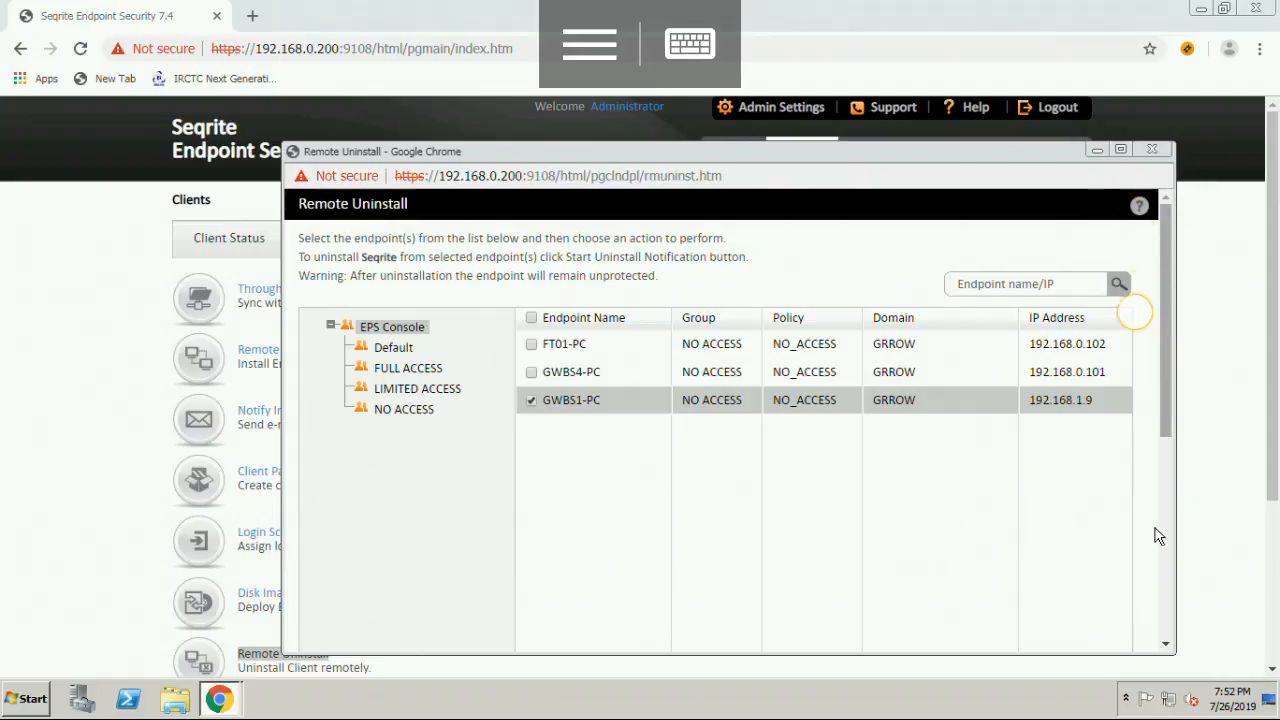
pyautogui.scroll(-5, 1155, 545)
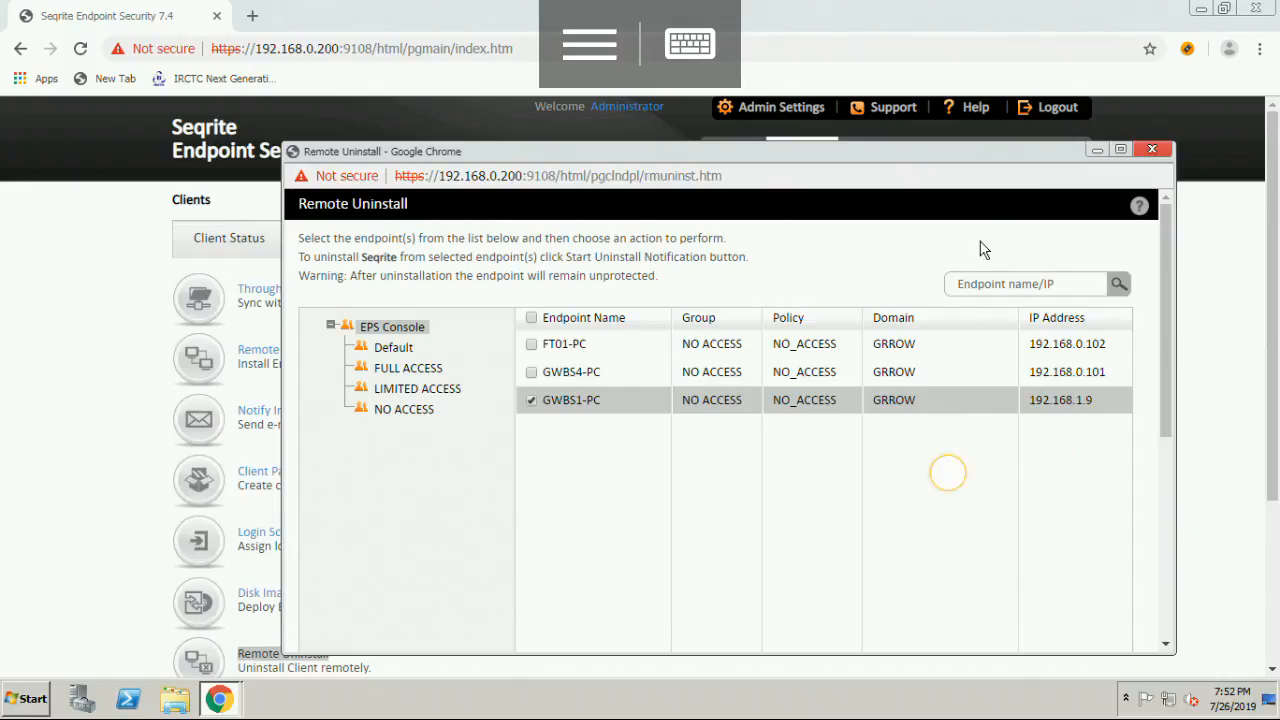
pyautogui.click(1152, 150)
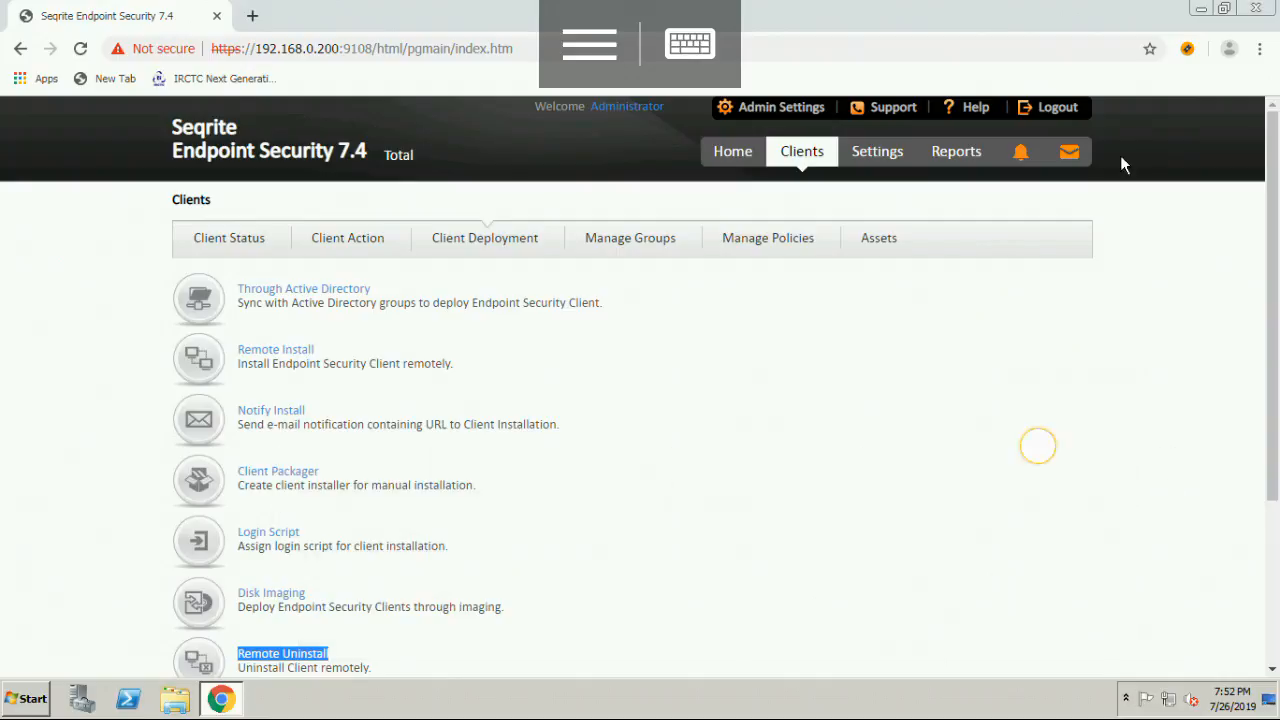
# - View the Default group's endpoints in group management, and return to the client status list
pyautogui.click(618, 252)
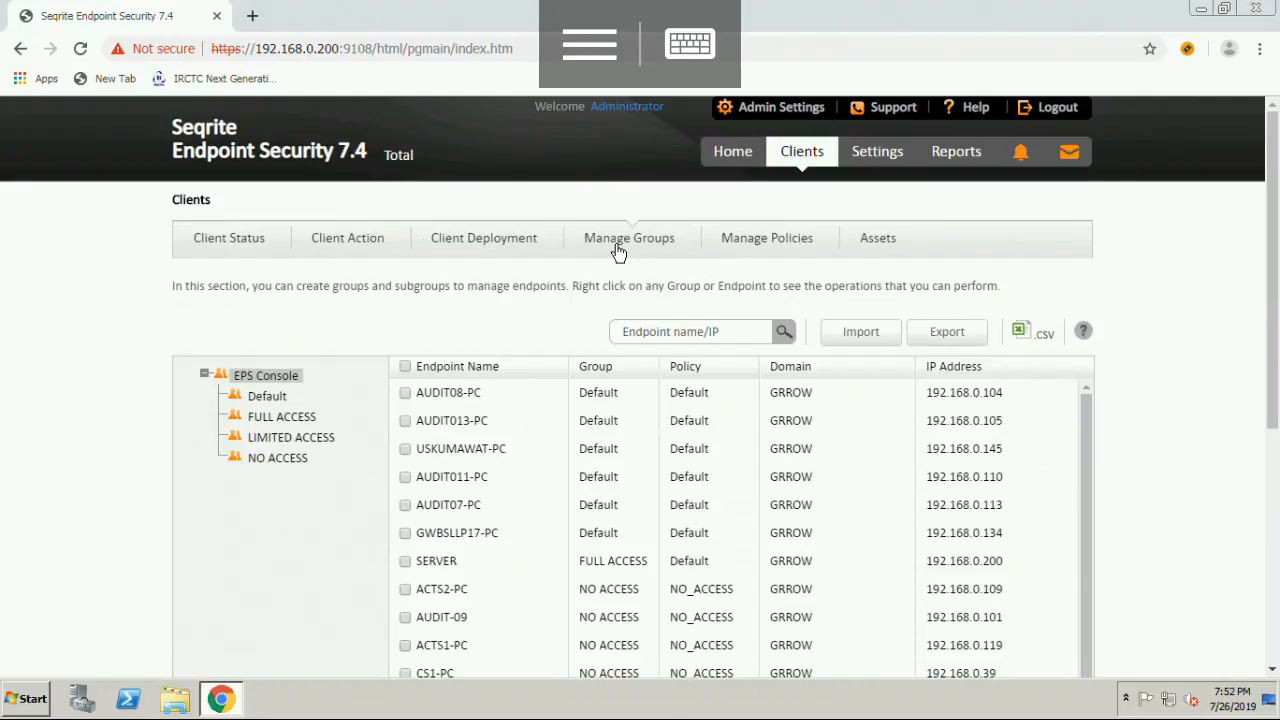
pyautogui.click(268, 400)
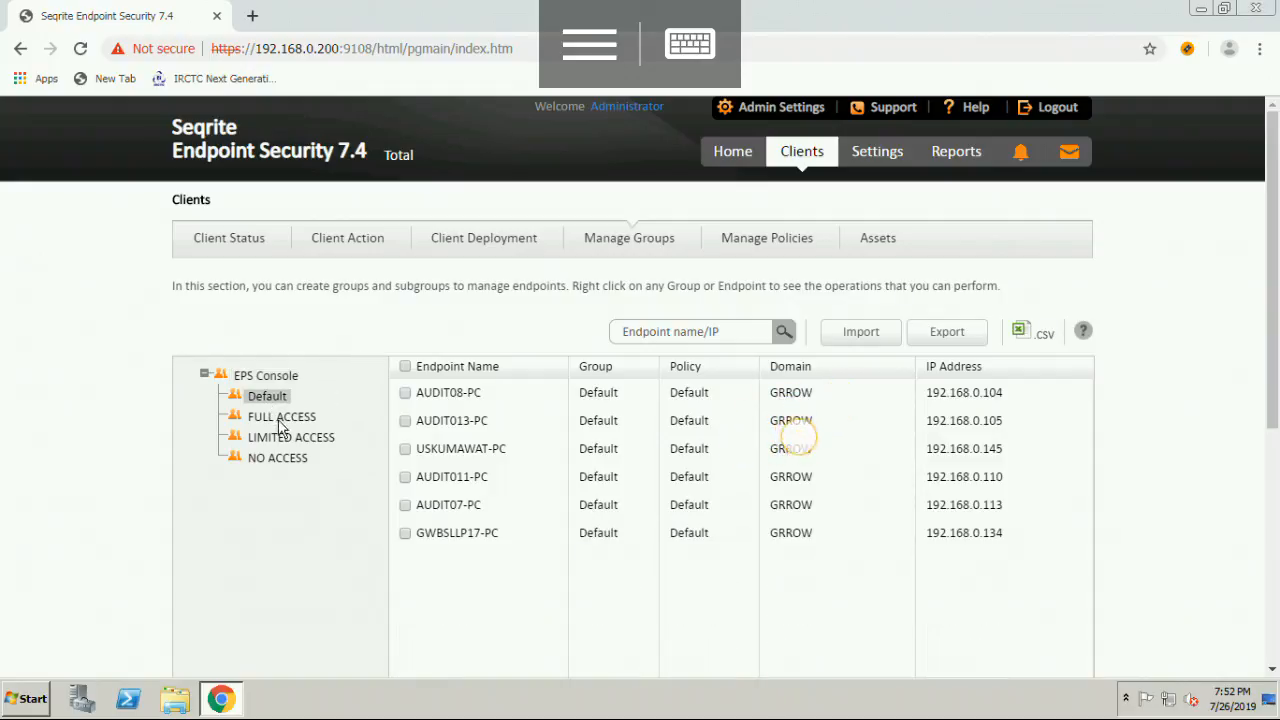
pyautogui.click(221, 249)
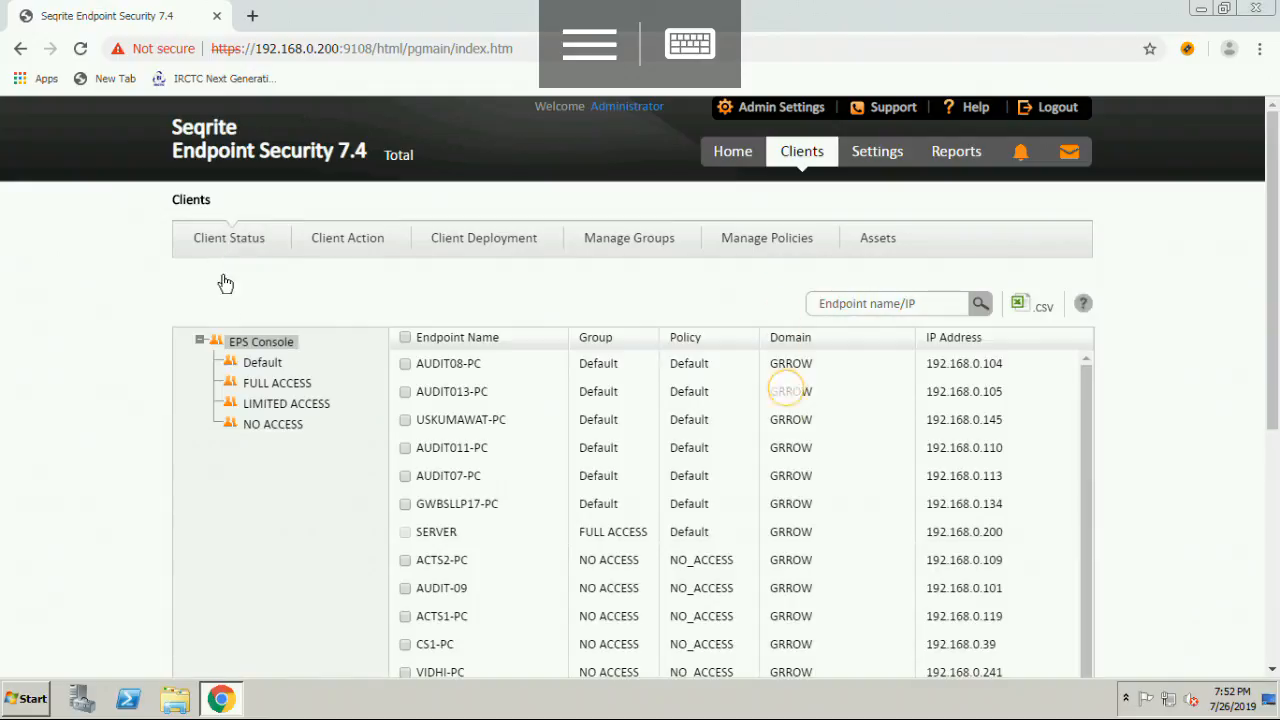
# - Move the endpoint AUDIT08-PC to the NO ACCESS group in group management
pyautogui.click(600, 247)
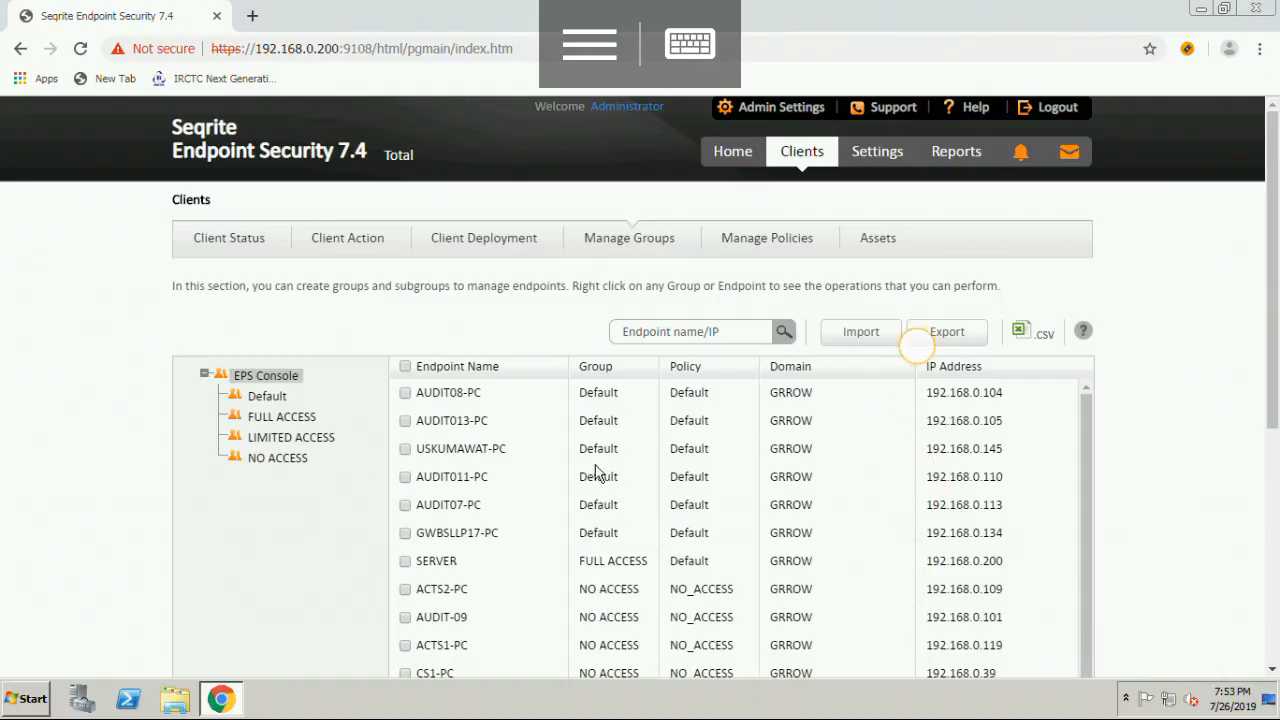
pyautogui.click(460, 404)
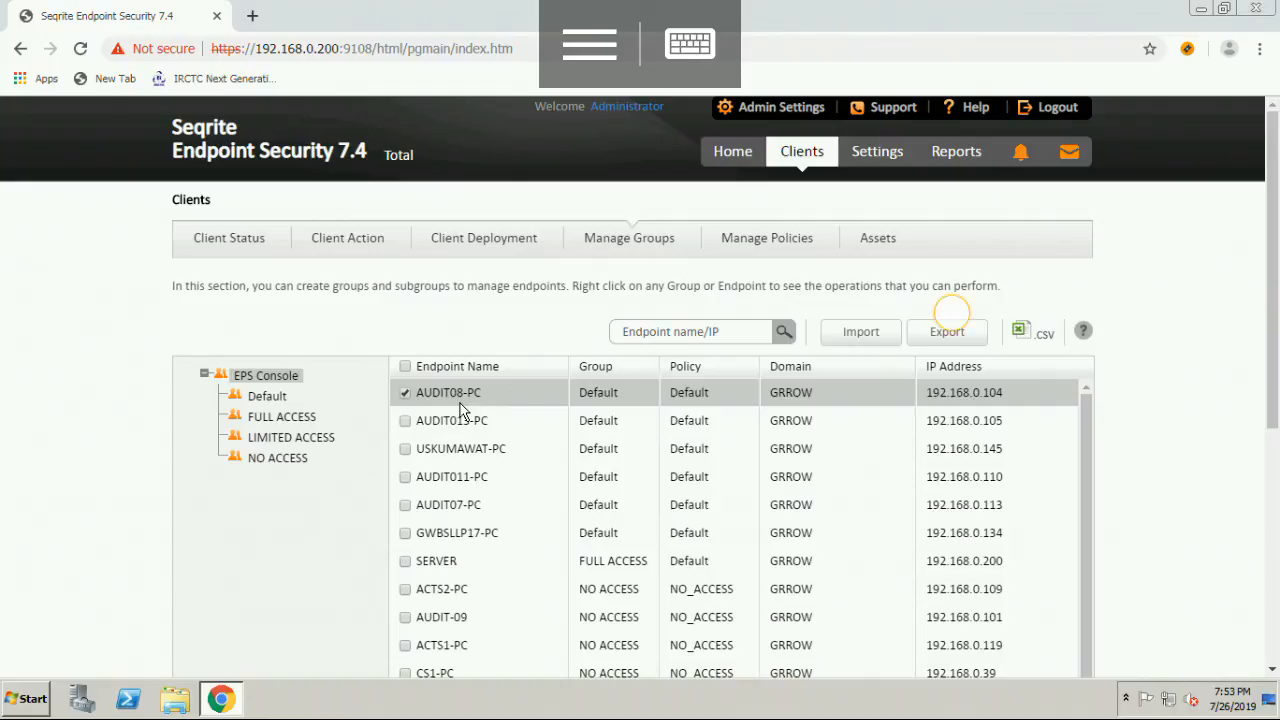
pyautogui.rightClick(460, 410)
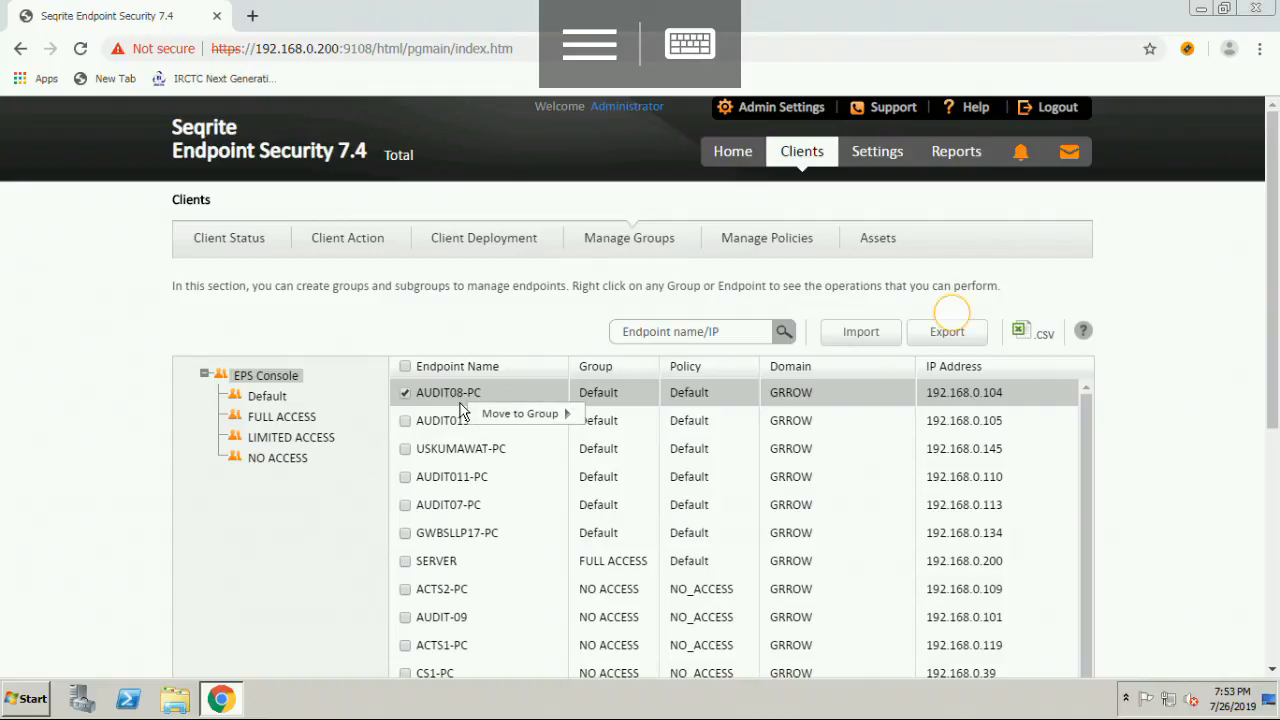
pyautogui.moveTo(507, 425)
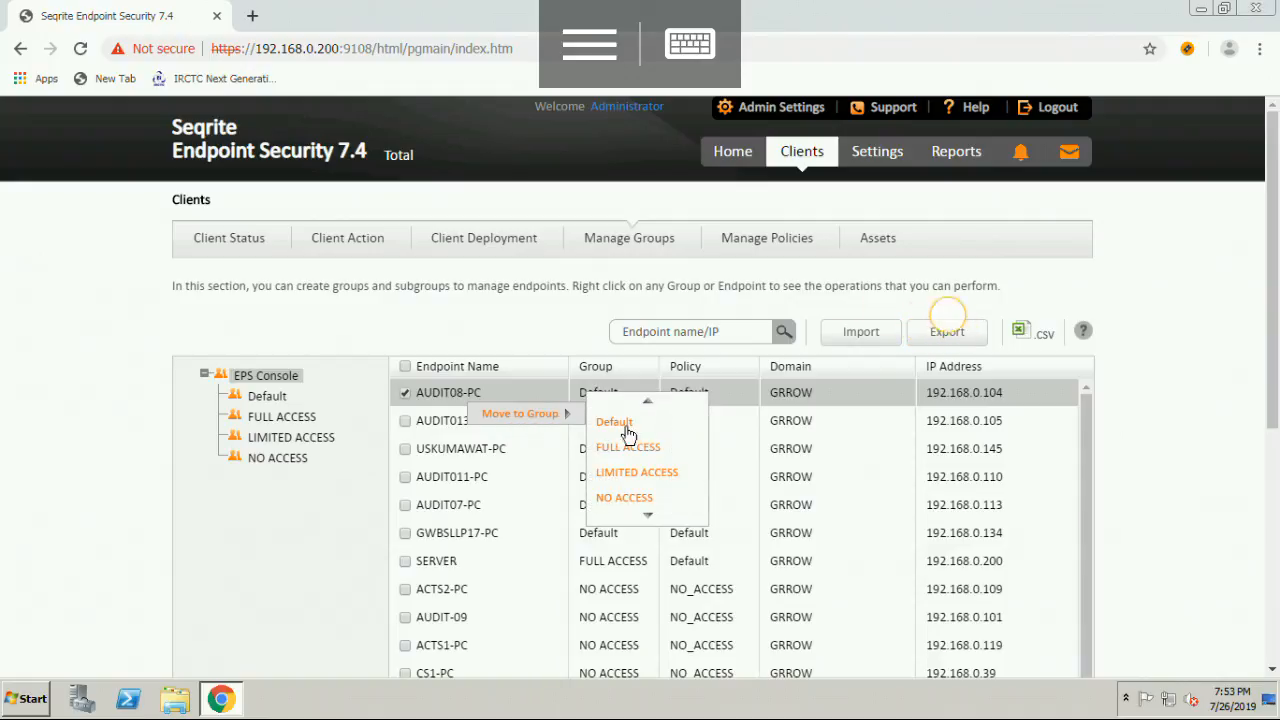
pyautogui.click(642, 500)
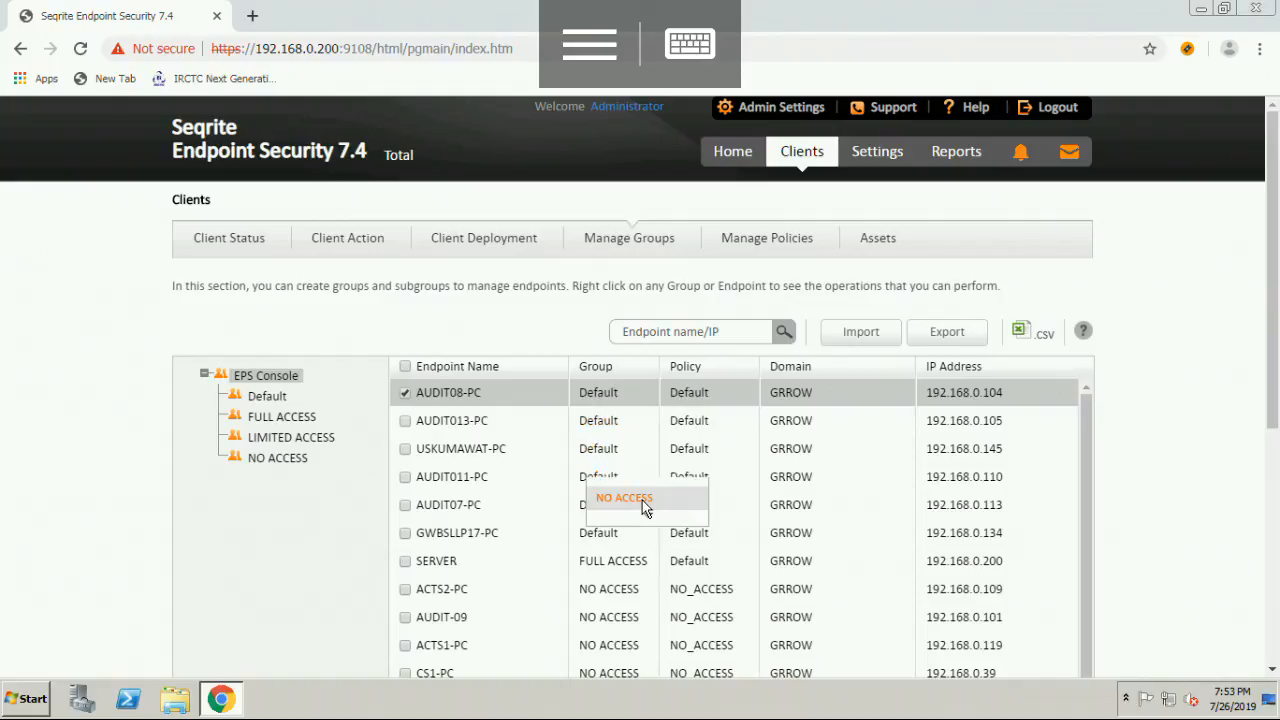
# - Check the membership of the NO ACCESS and Default groups and look through the full EPS Console endpoint list
pyautogui.click(280, 460)
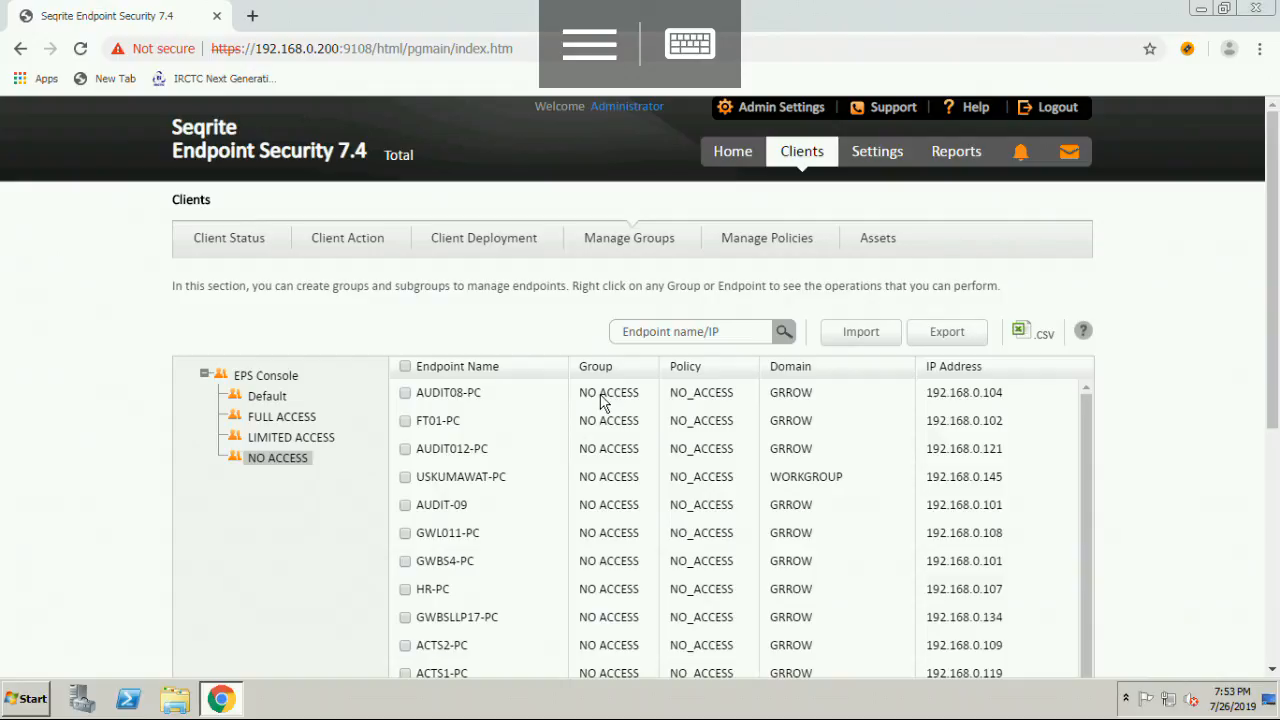
pyautogui.click(267, 400)
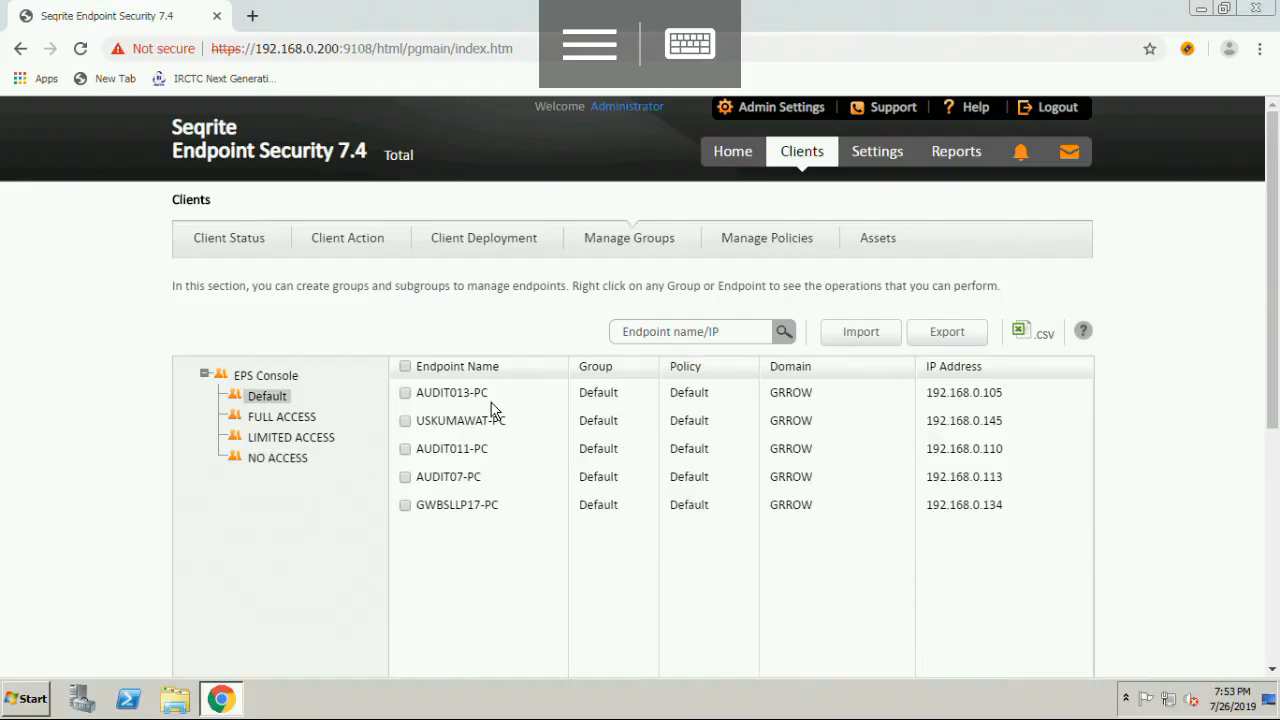
pyautogui.click(858, 336)
pyautogui.click(265, 375)
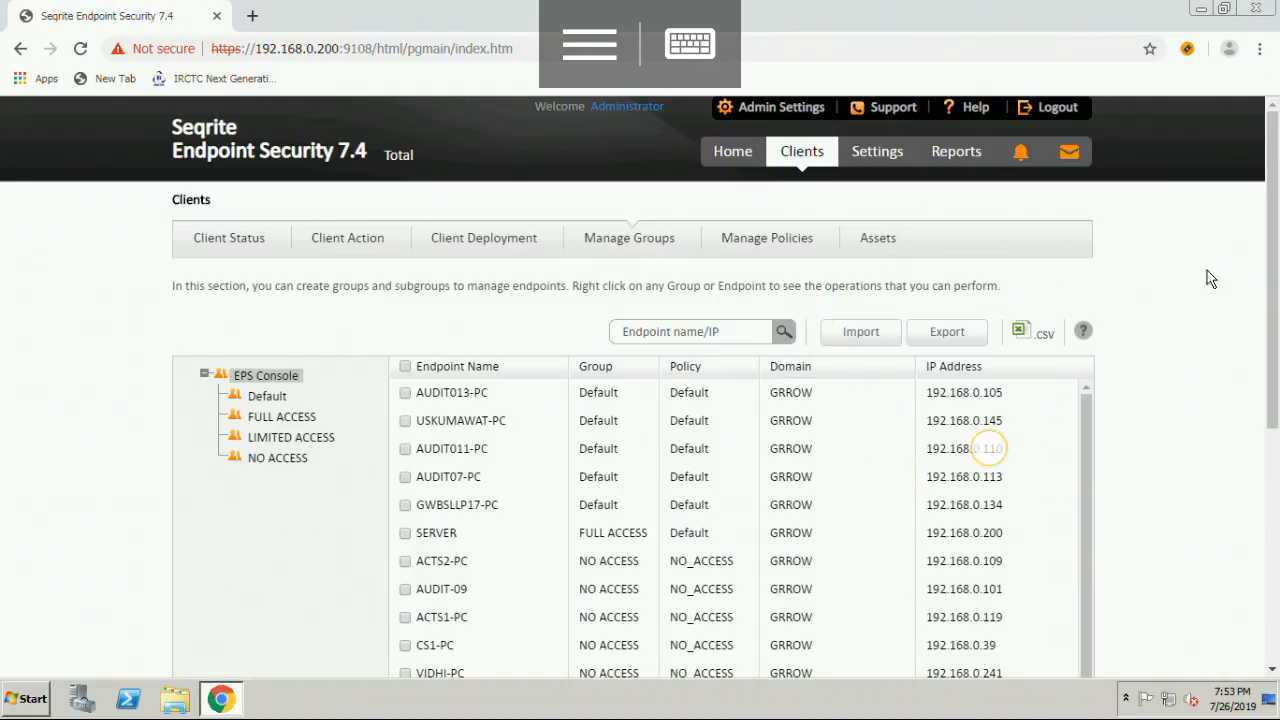
pyautogui.scroll(-4, 1006, 560)
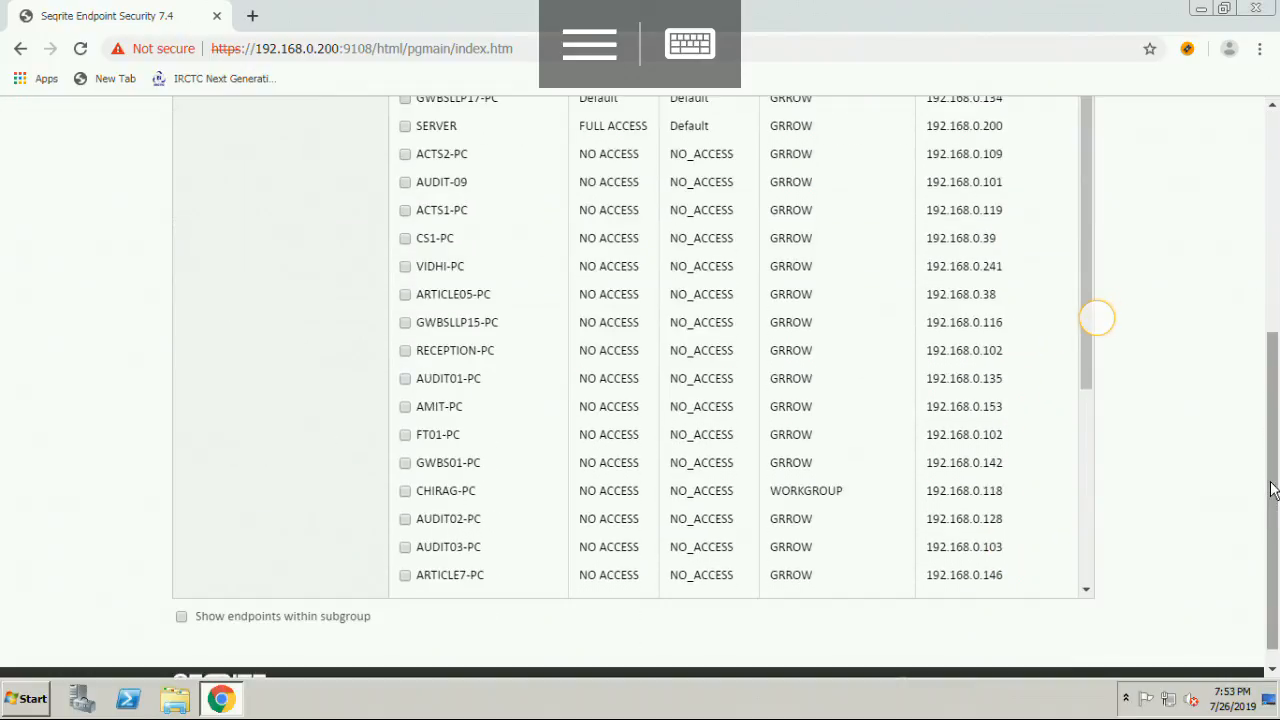
pyautogui.moveTo(1272, 520); pyautogui.dragTo(1270, 567)
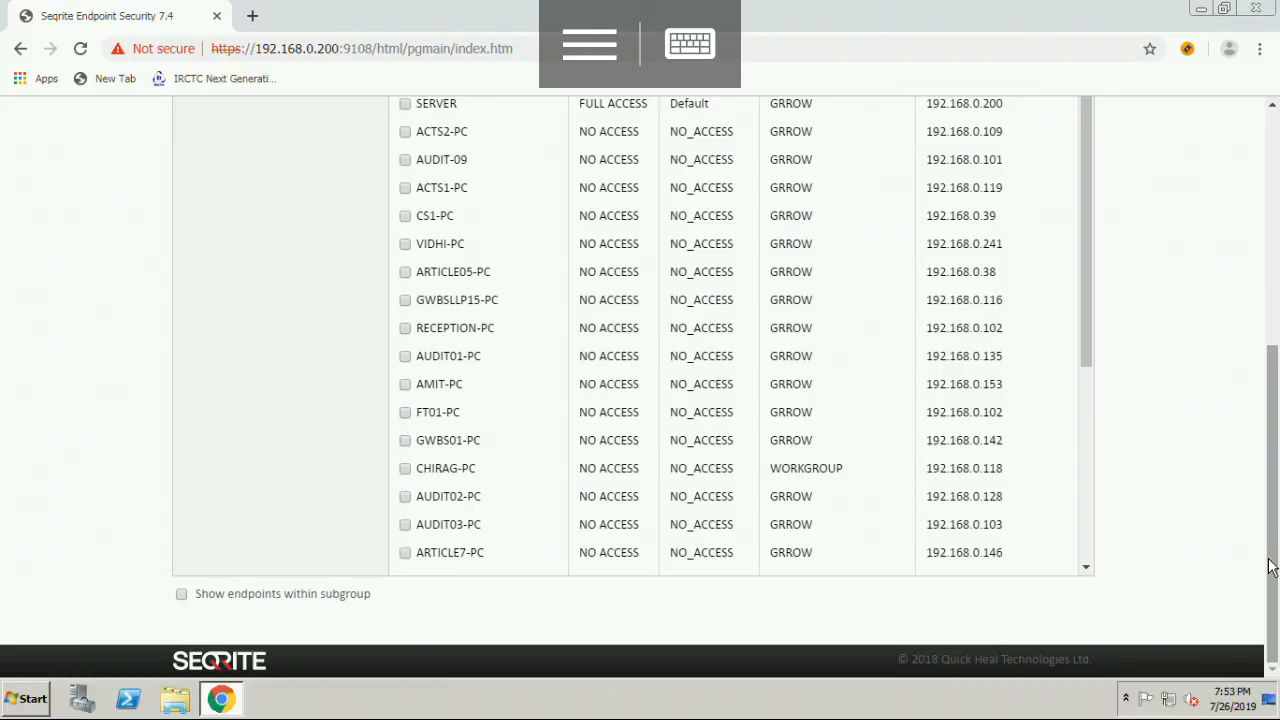
pyautogui.scroll(5, 1088, 408)
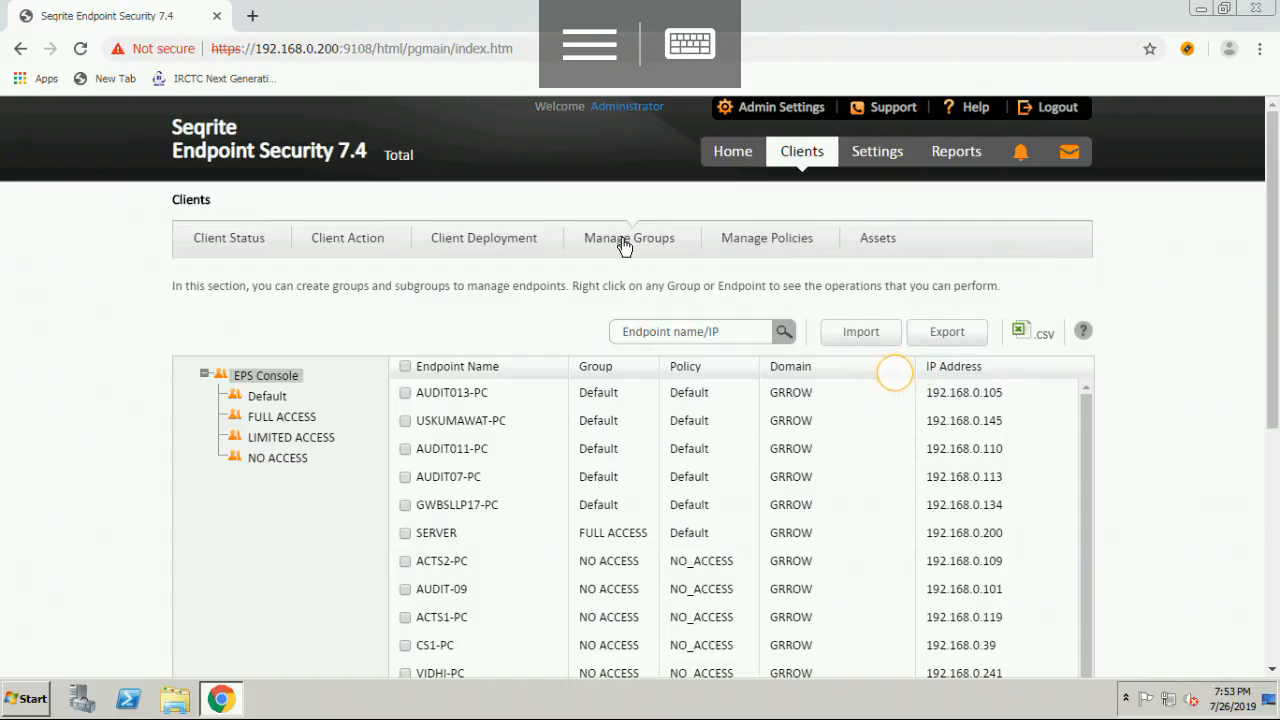
pyautogui.rightClick(279, 379)
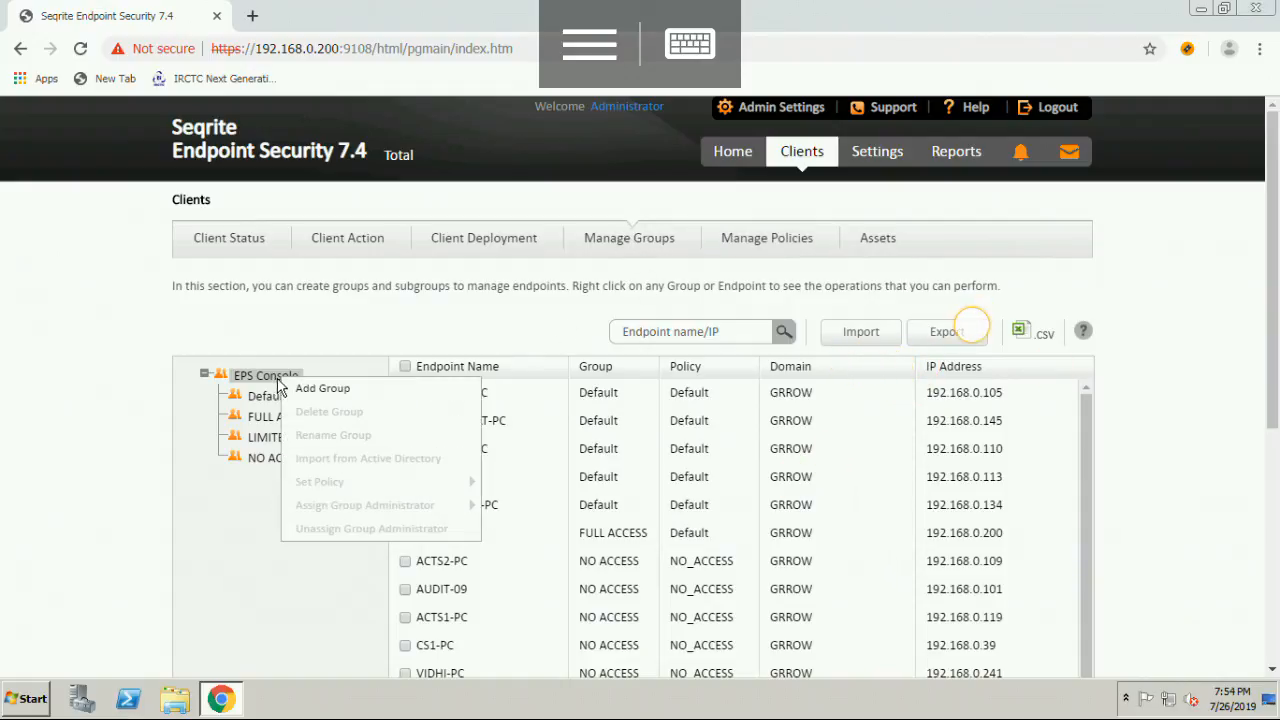
pyautogui.rightClick(232, 383)
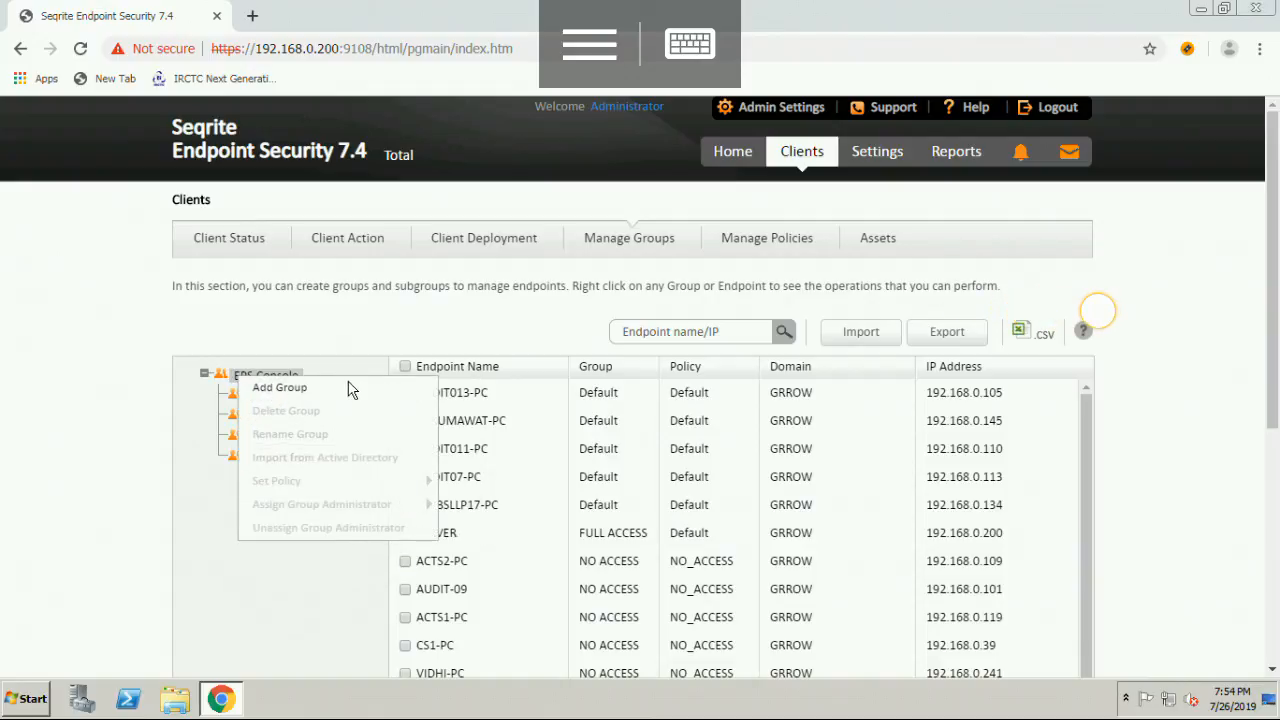
pyautogui.click(285, 398)
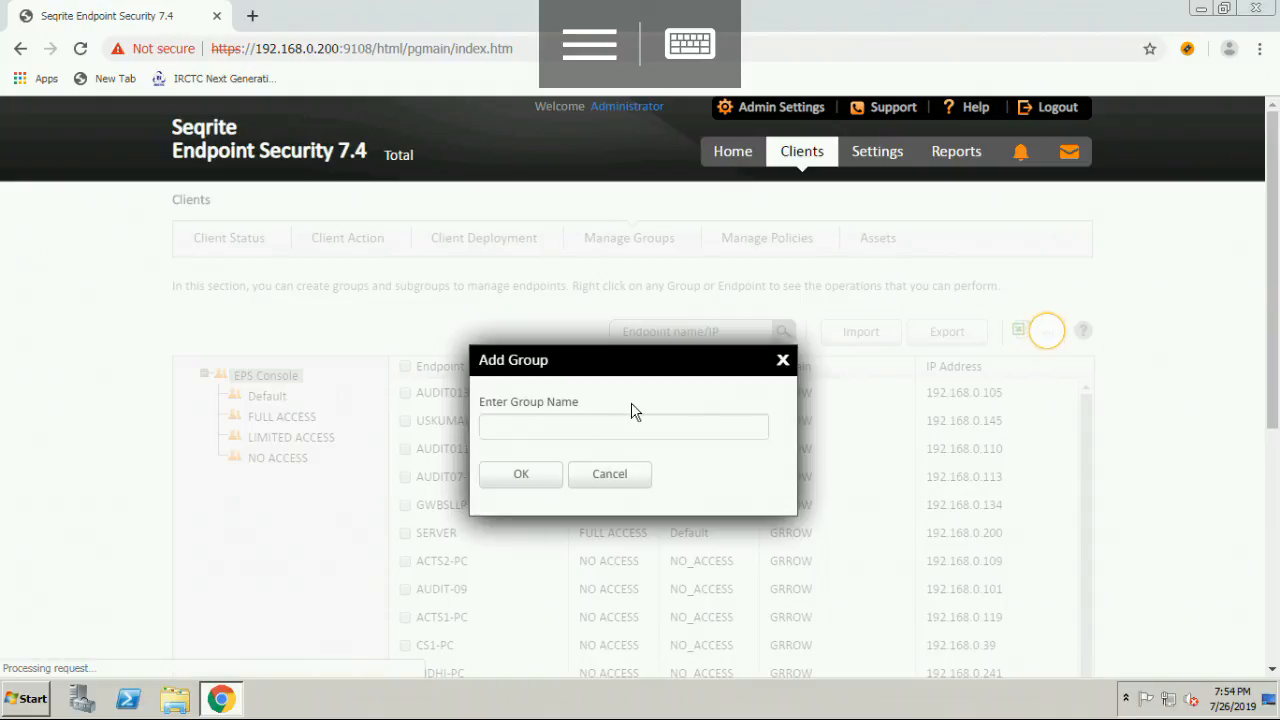
pyautogui.click(613, 476)
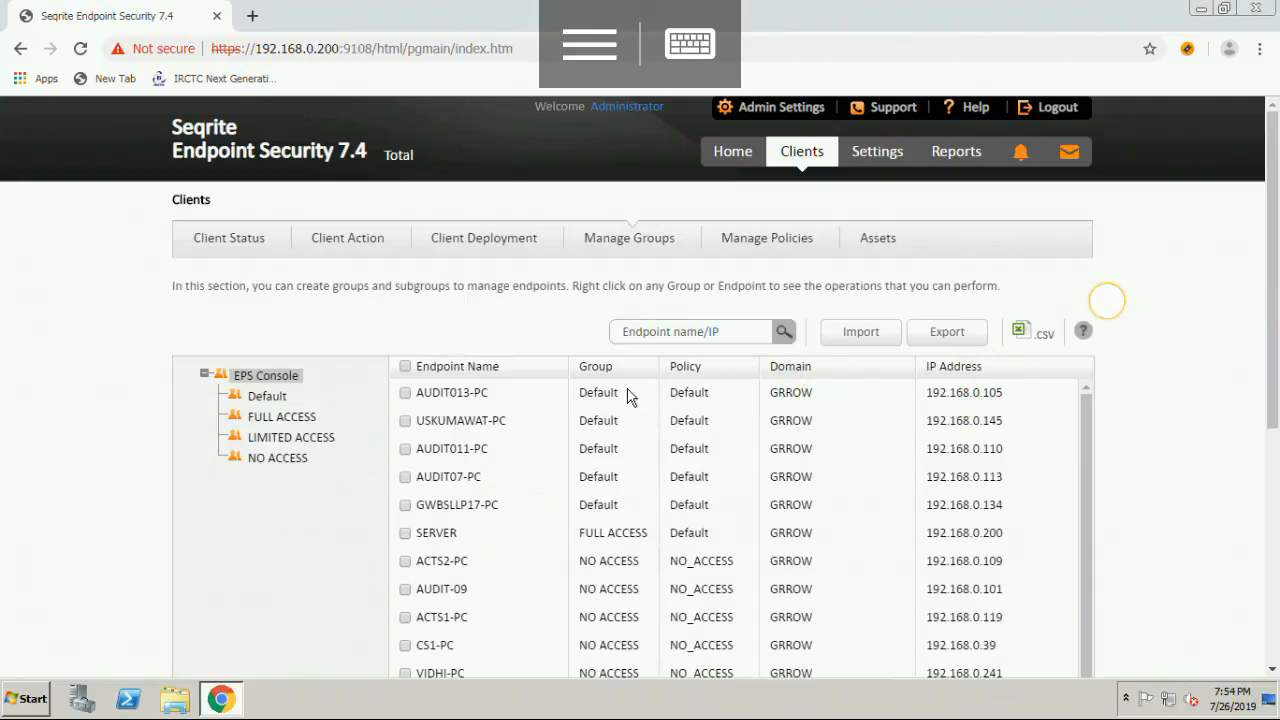
# - Open the policy management list and view all groups assigned to the Default policy, then close that group list
pyautogui.click(759, 240)
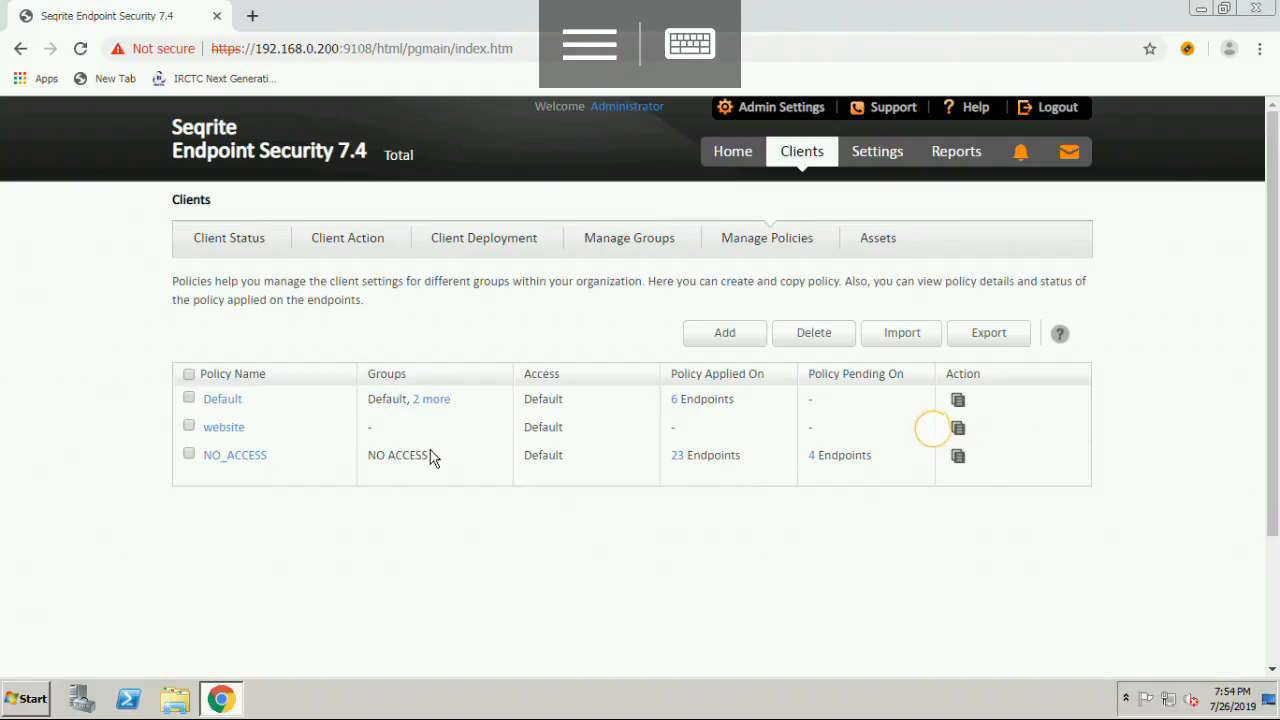
pyautogui.click(431, 400)
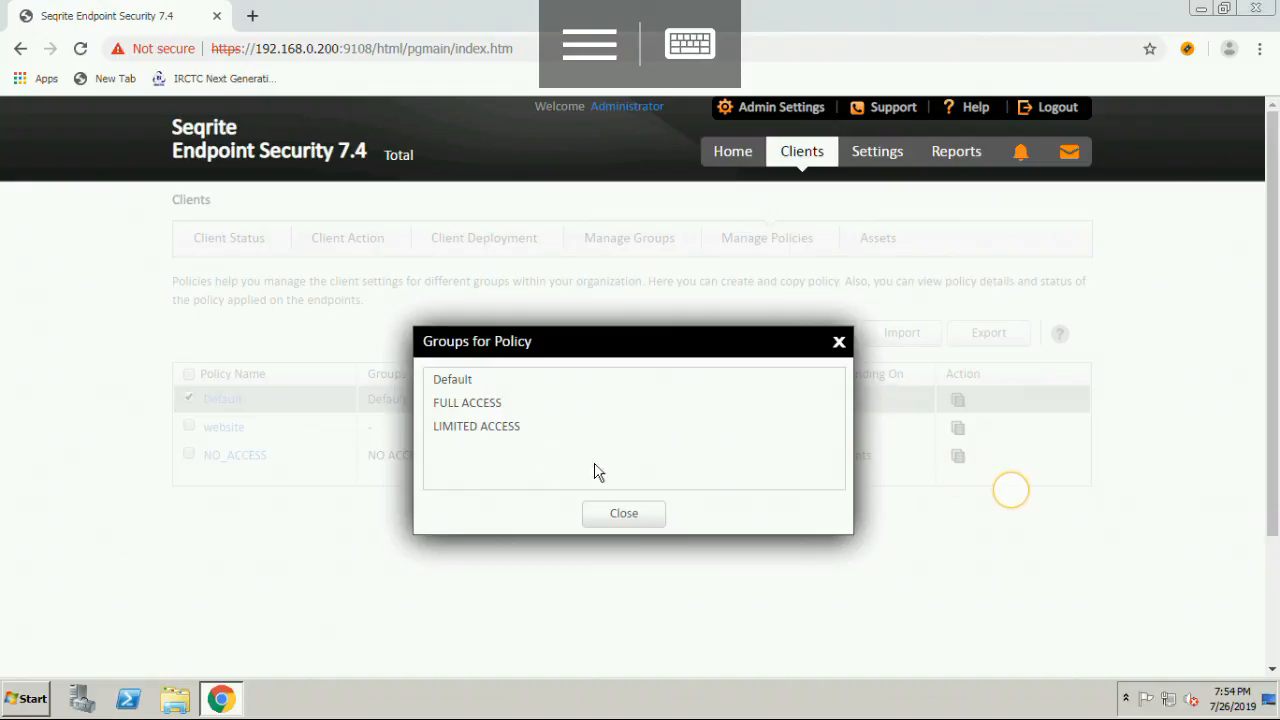
pyautogui.click(630, 519)
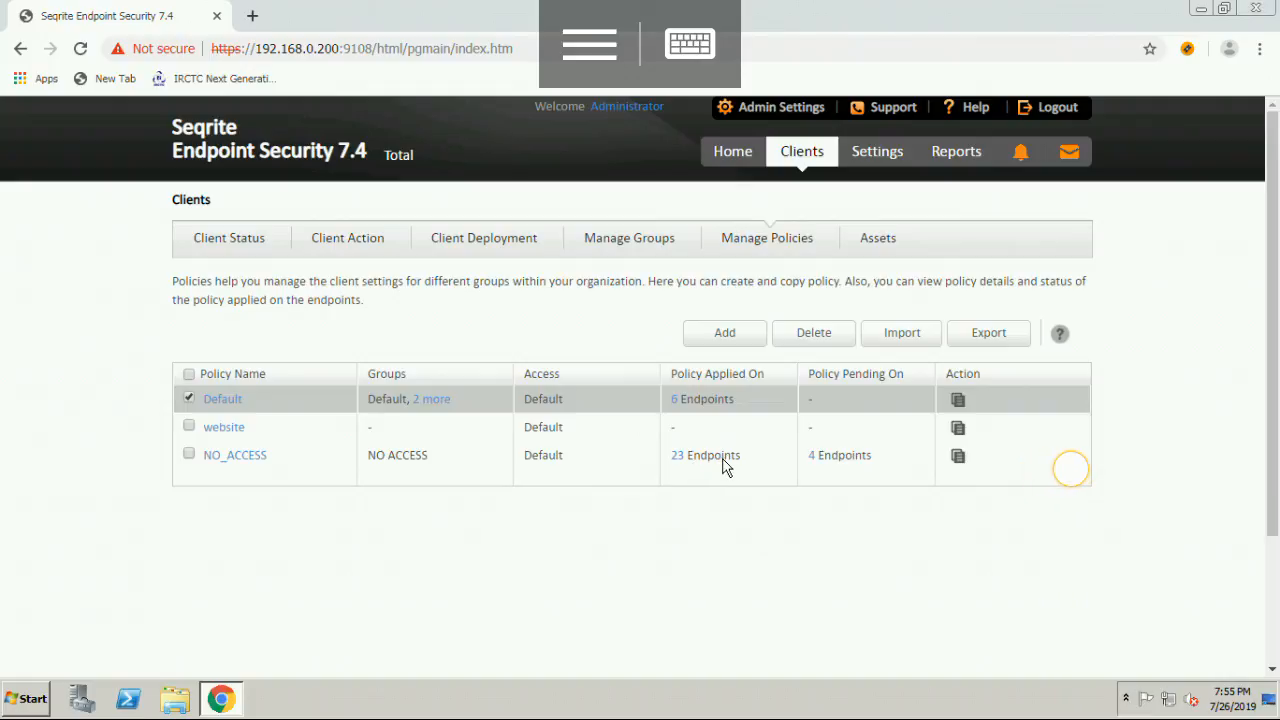
# - Open the copy form for the NO_ACCESS policy and return to the policy list without saving
pyautogui.click(958, 460)
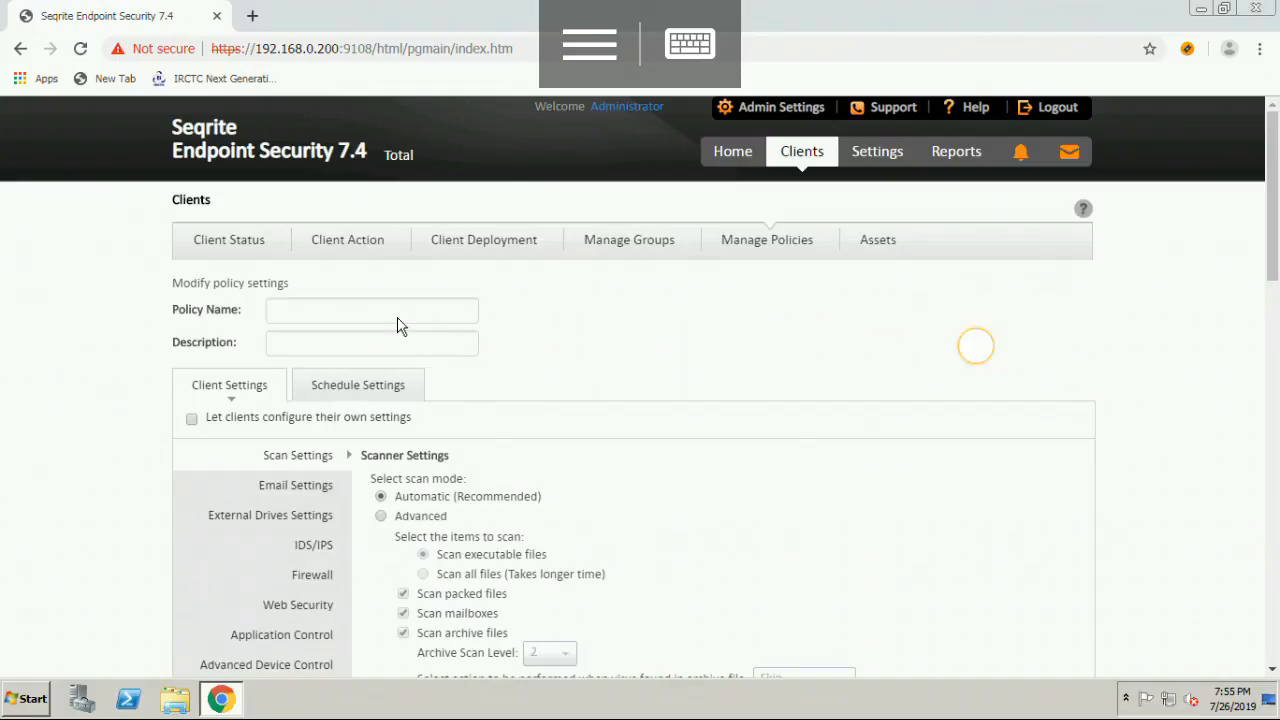
pyautogui.click(306, 316)
pyautogui.click(742, 254)
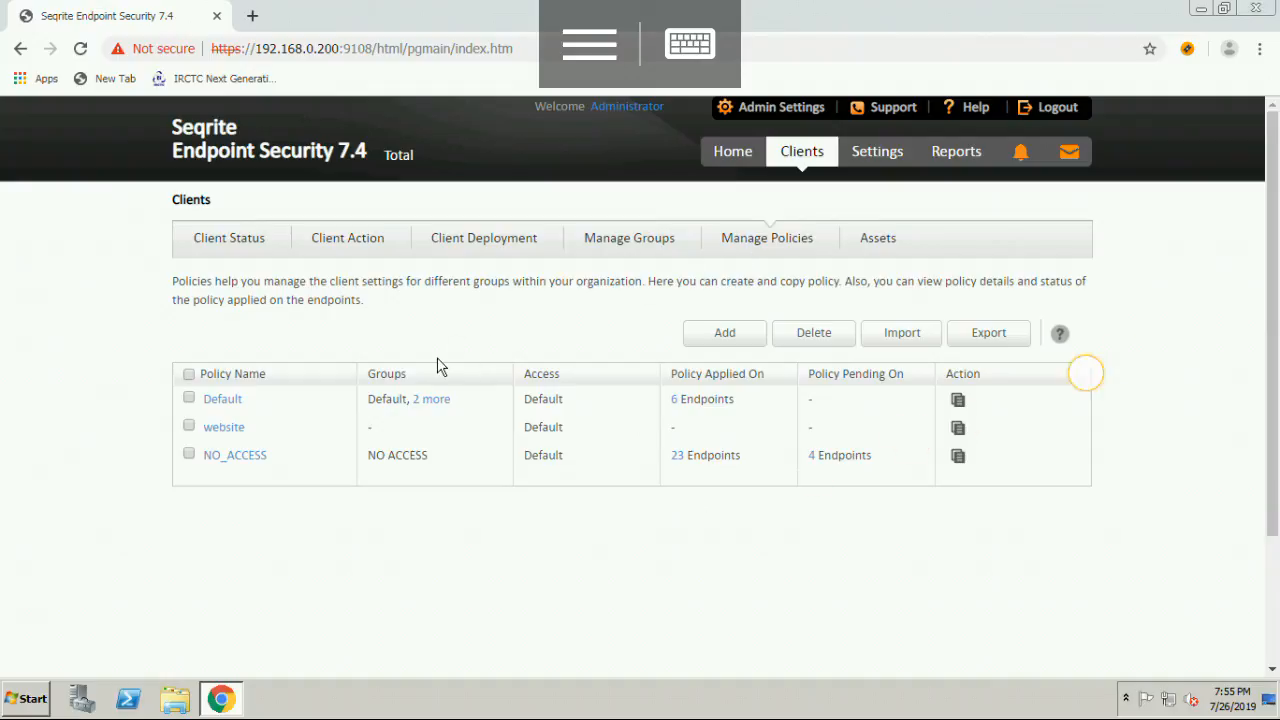
# - Open the NO_ACCESS policy and examine its scanner, virus protection and DNAScan settings
pyautogui.click(234, 458)
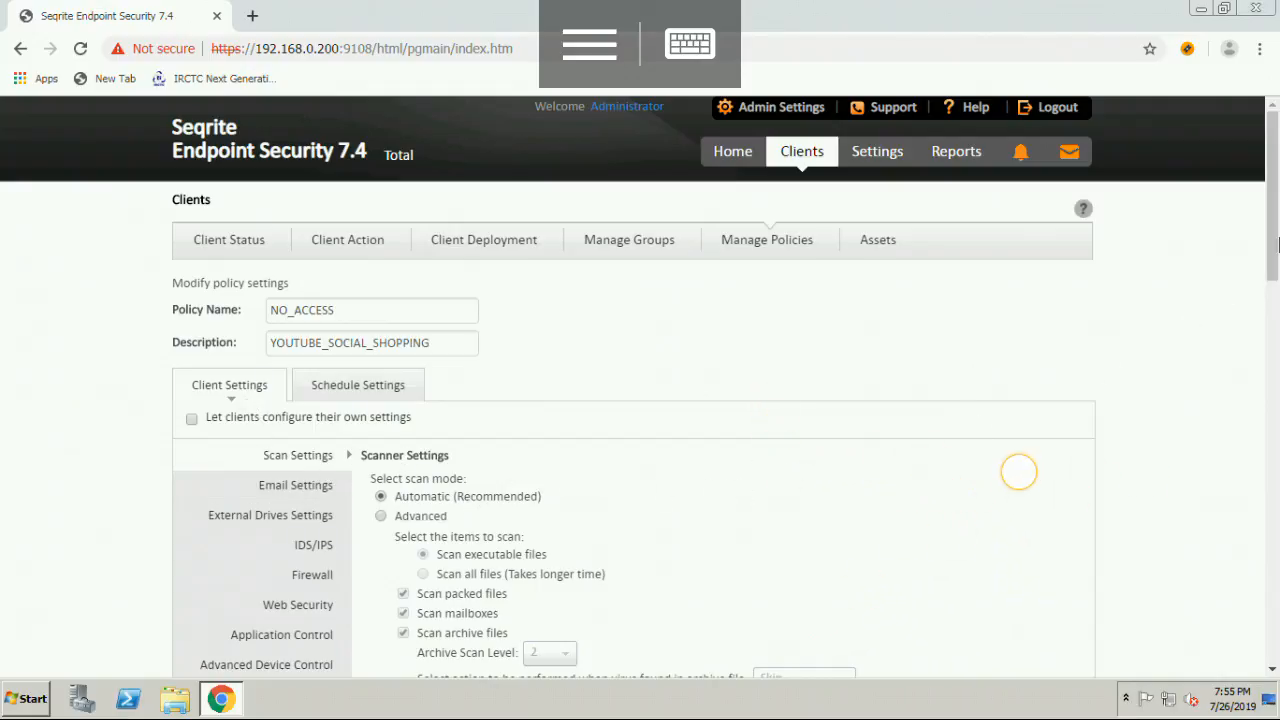
pyautogui.scroll(-3, 1020, 505)
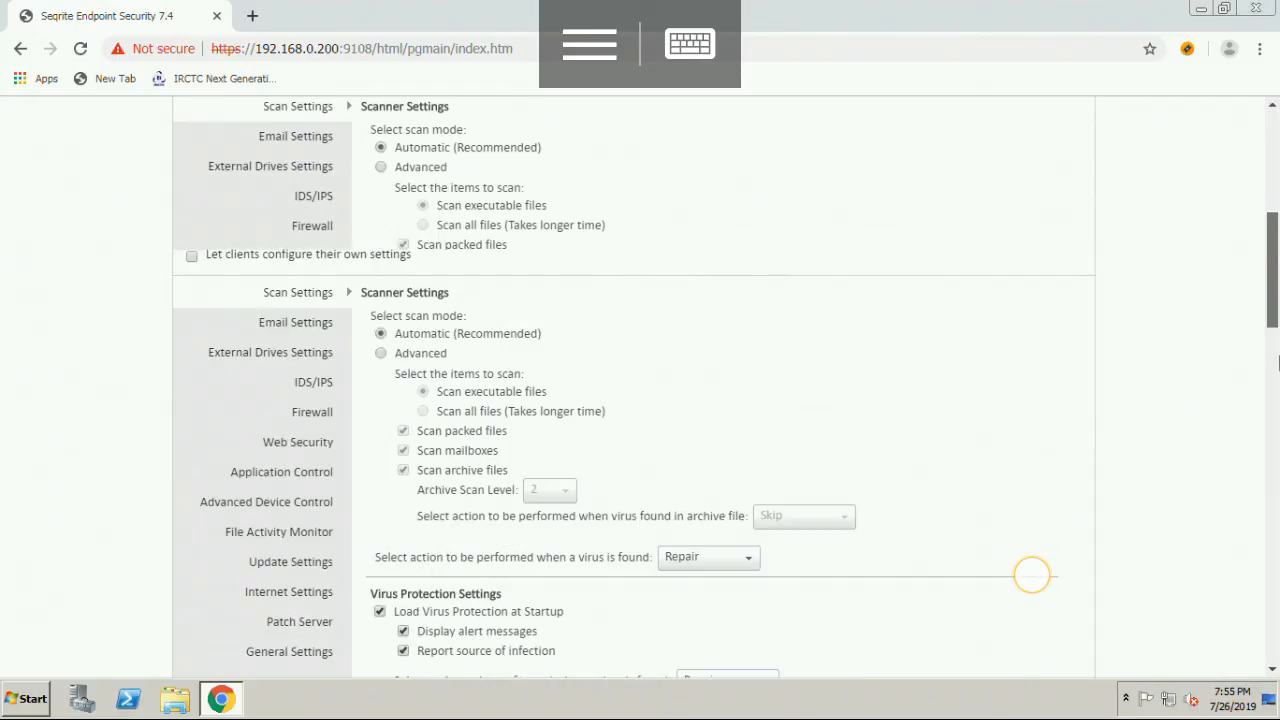
pyautogui.scroll(-1, 1034, 575)
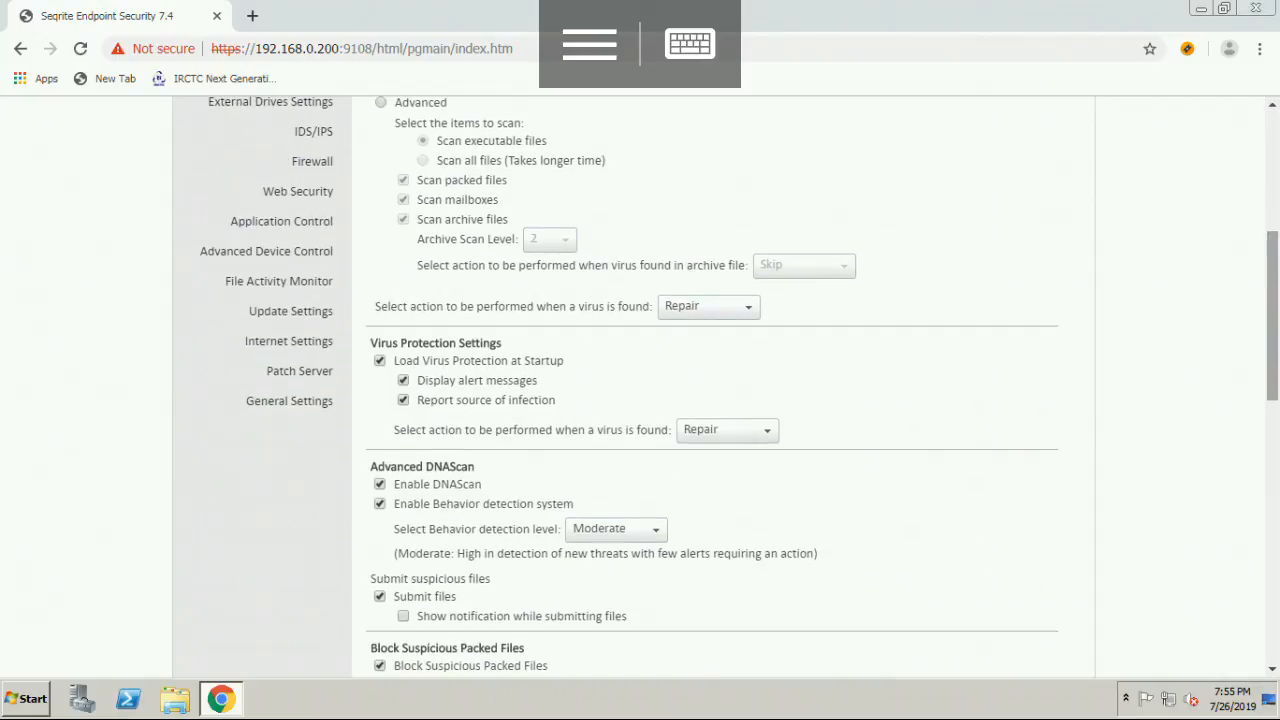
pyautogui.scroll(2, 1043, 410)
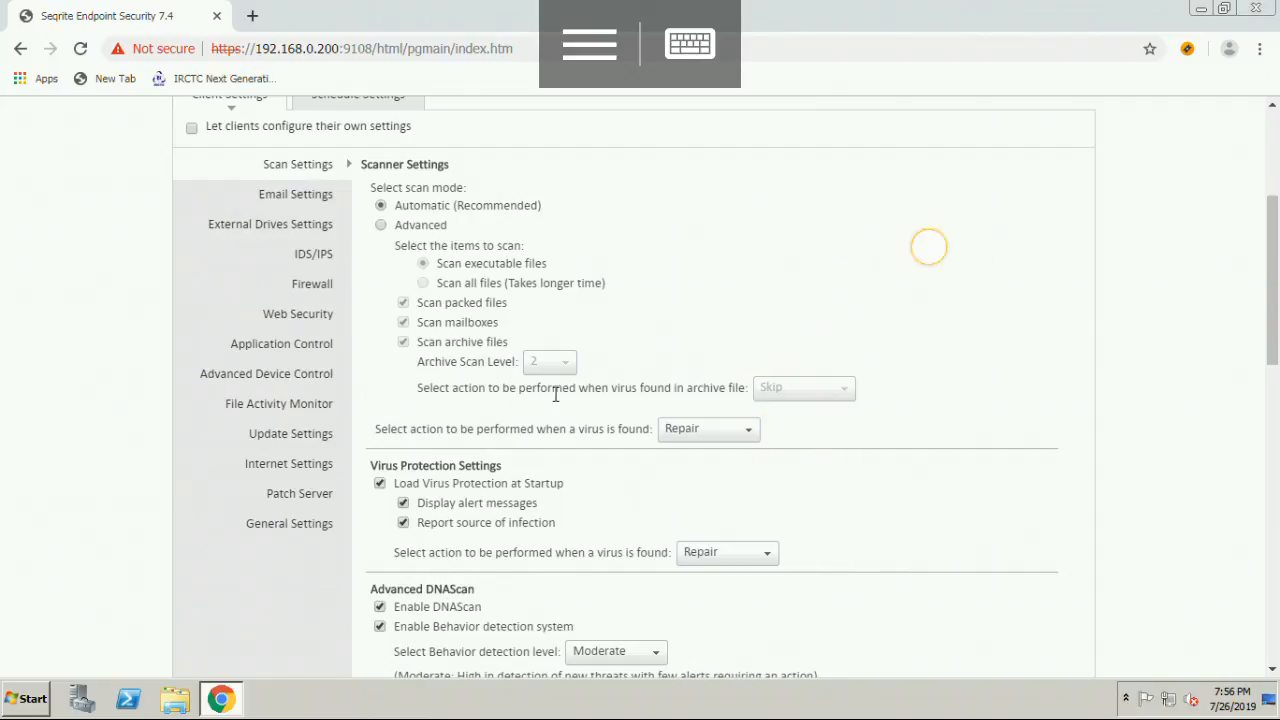
# - Review the email protection settings and the external drives settings of the NO_ACCESS policy
pyautogui.click(295, 198)
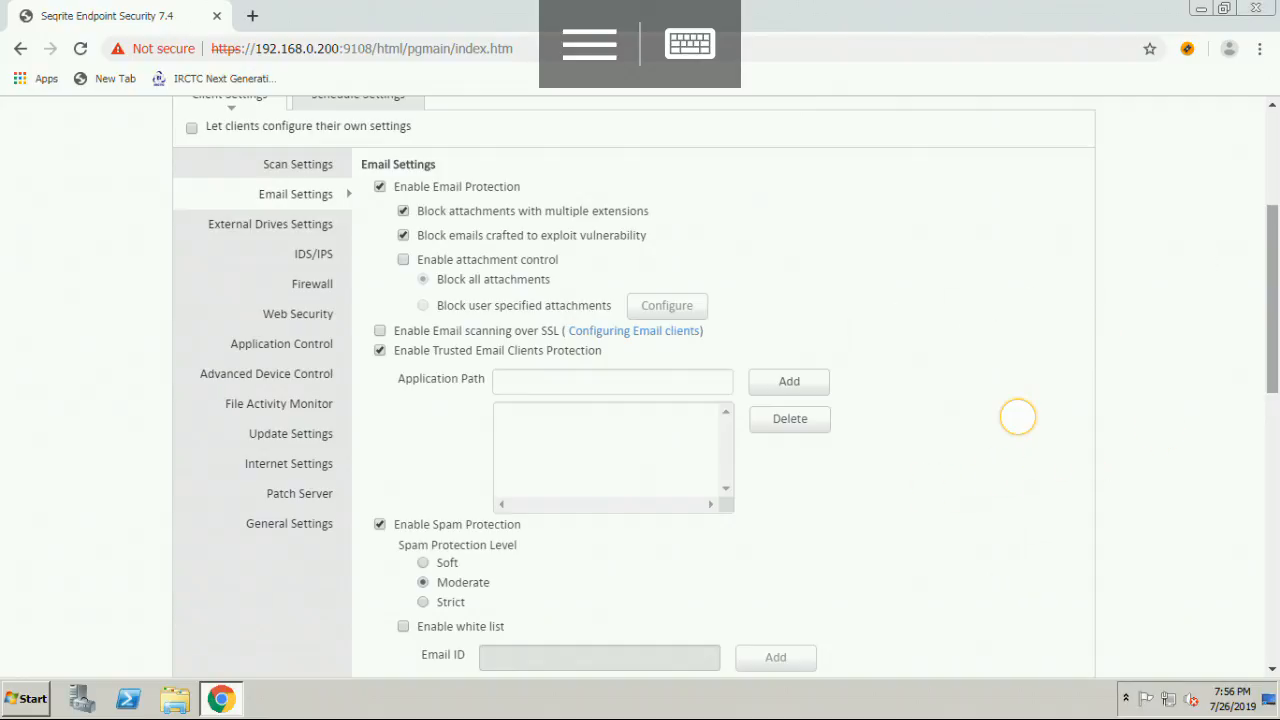
pyautogui.rightClick(1130, 180)
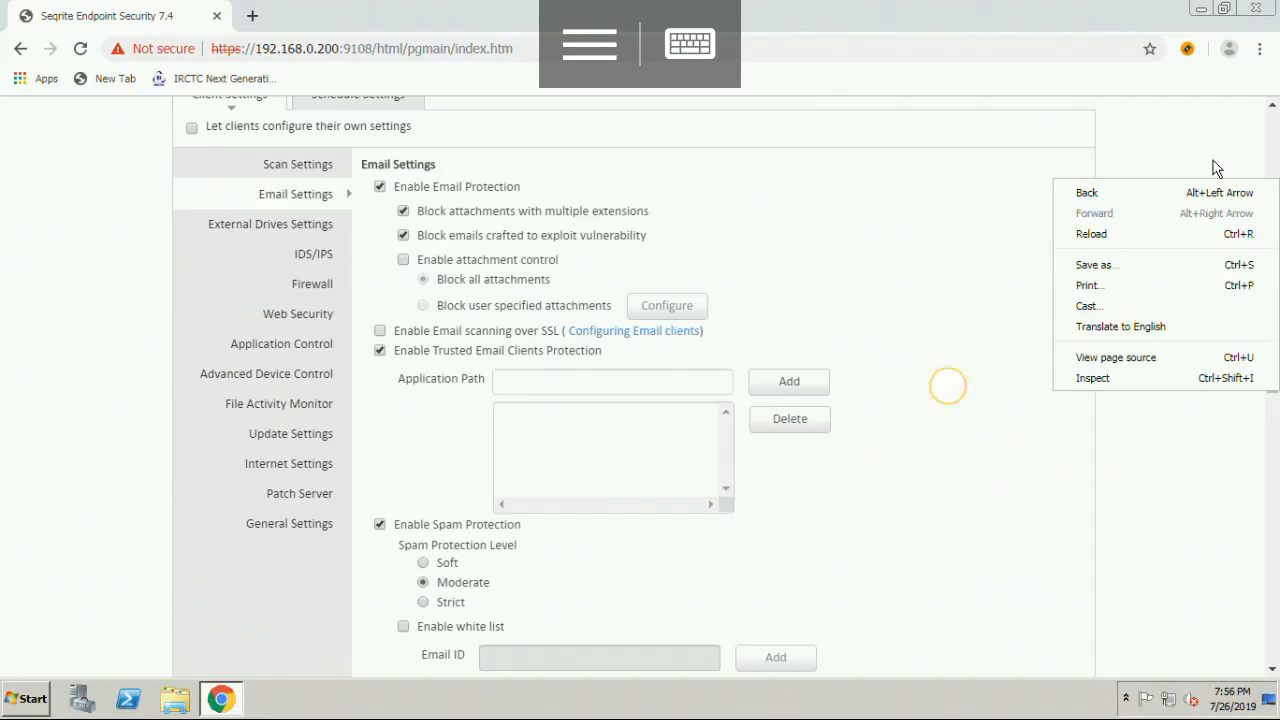
pyautogui.click(1062, 150)
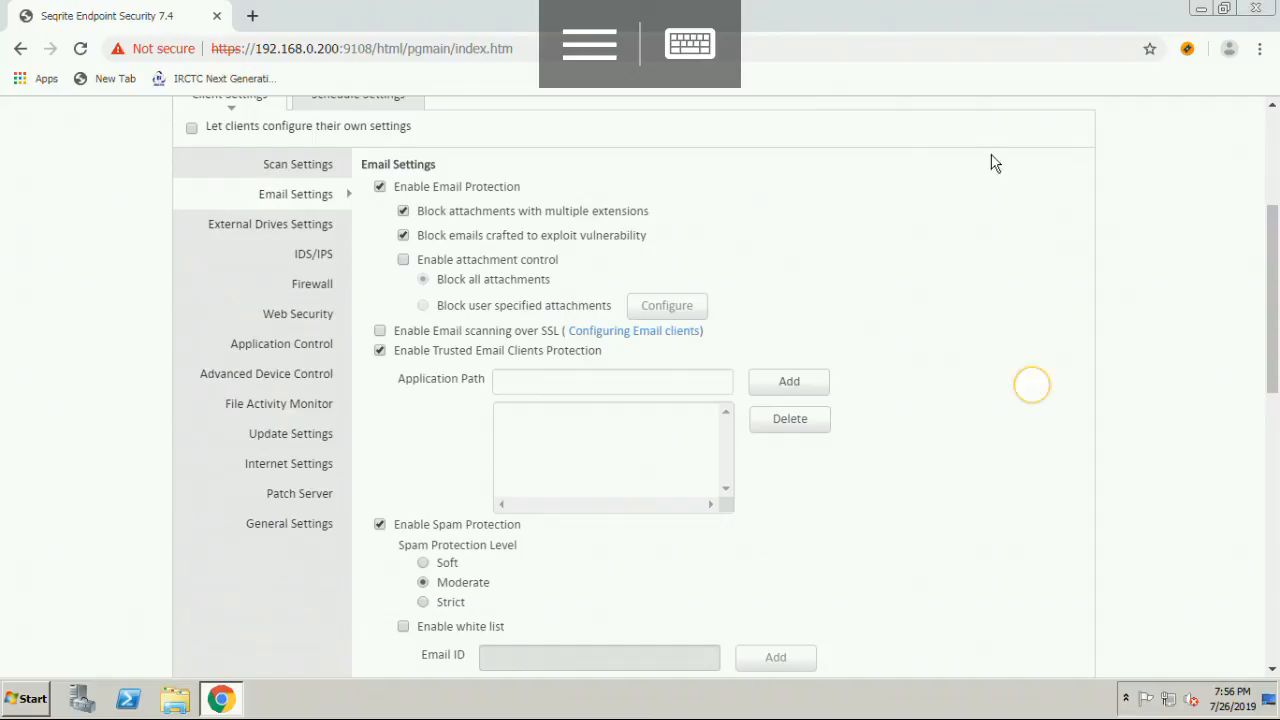
pyautogui.click(279, 234)
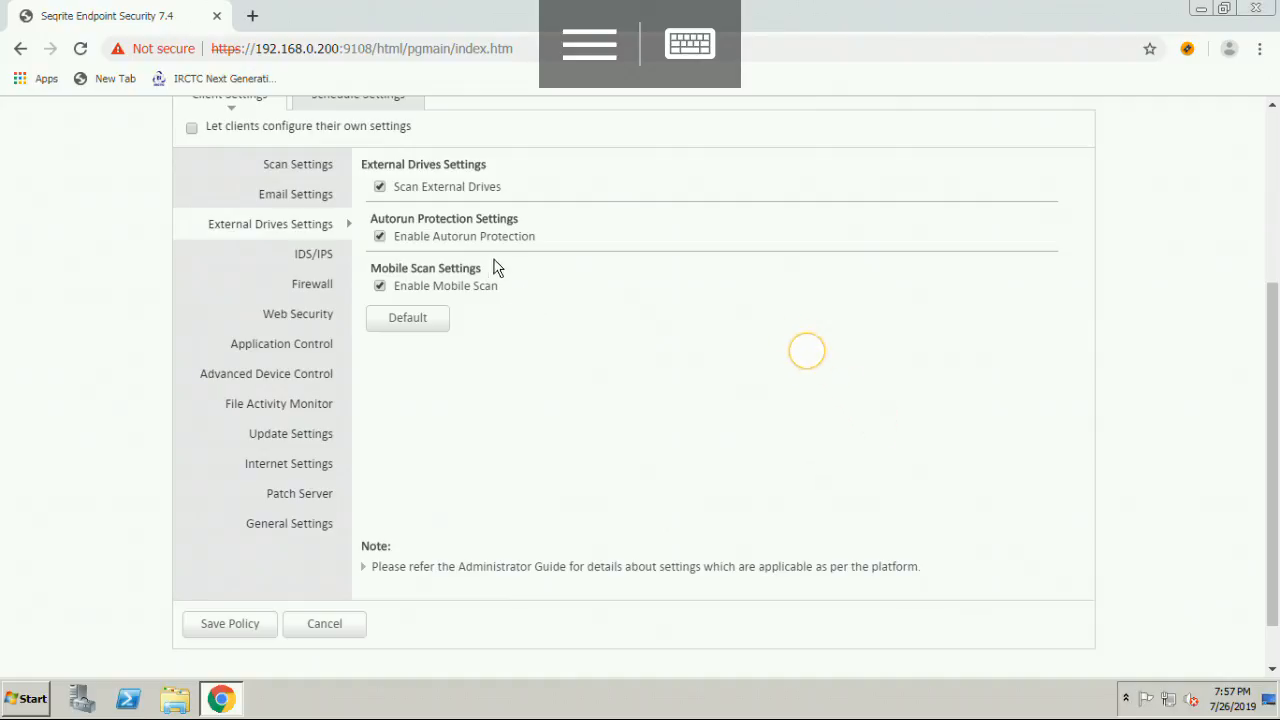
# - Review the policy's IDS/IPS options and its firewall settings, going through the whole firewall exceptions list
pyautogui.click(299, 259)
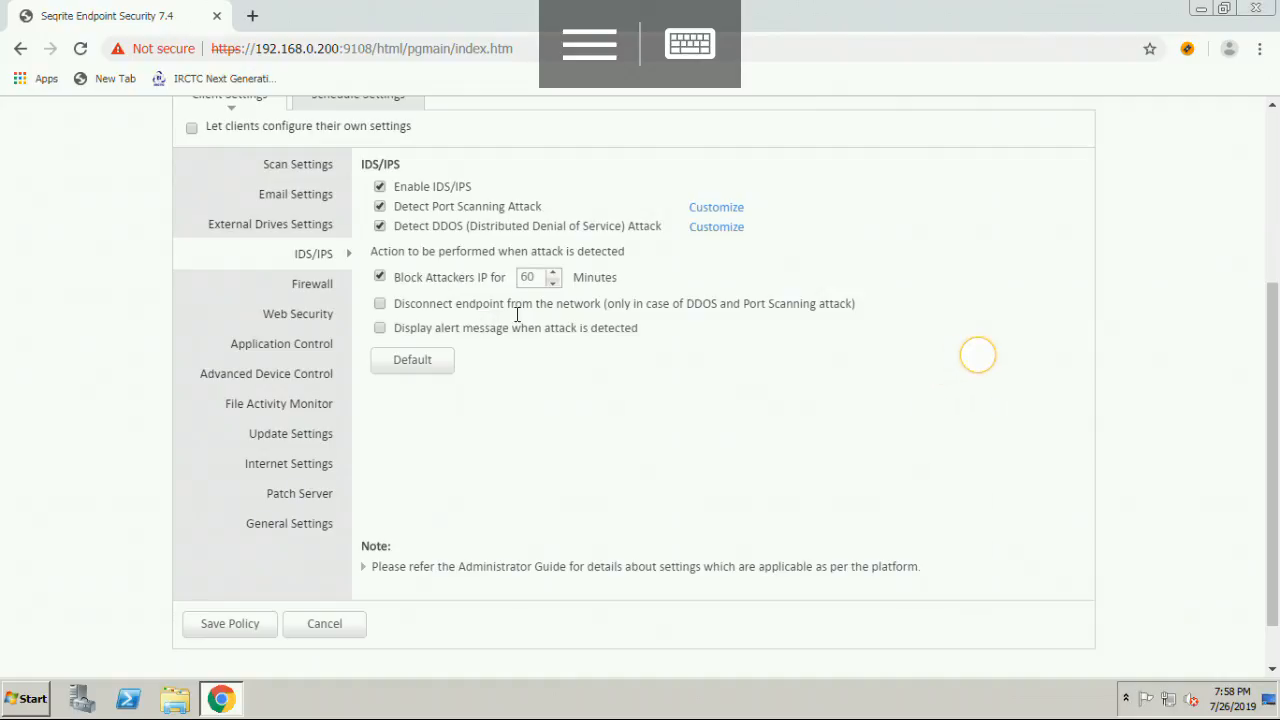
pyautogui.click(314, 292)
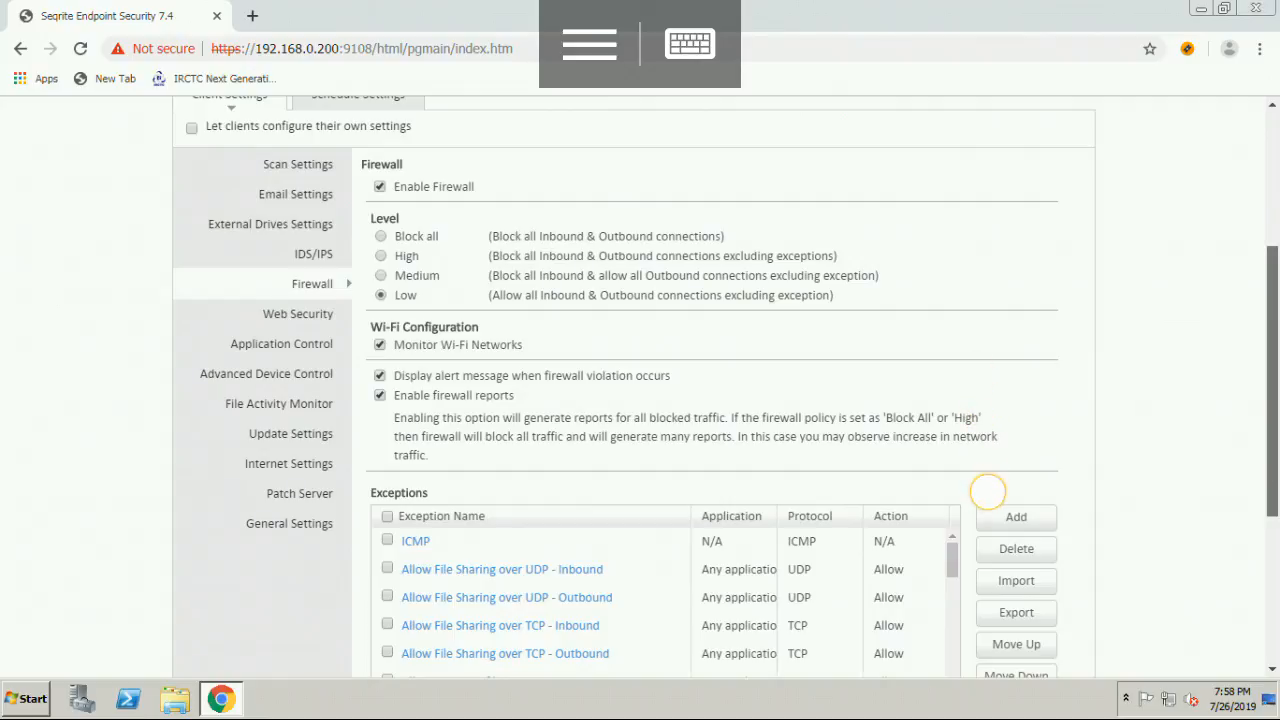
pyautogui.scroll(-2, 990, 512)
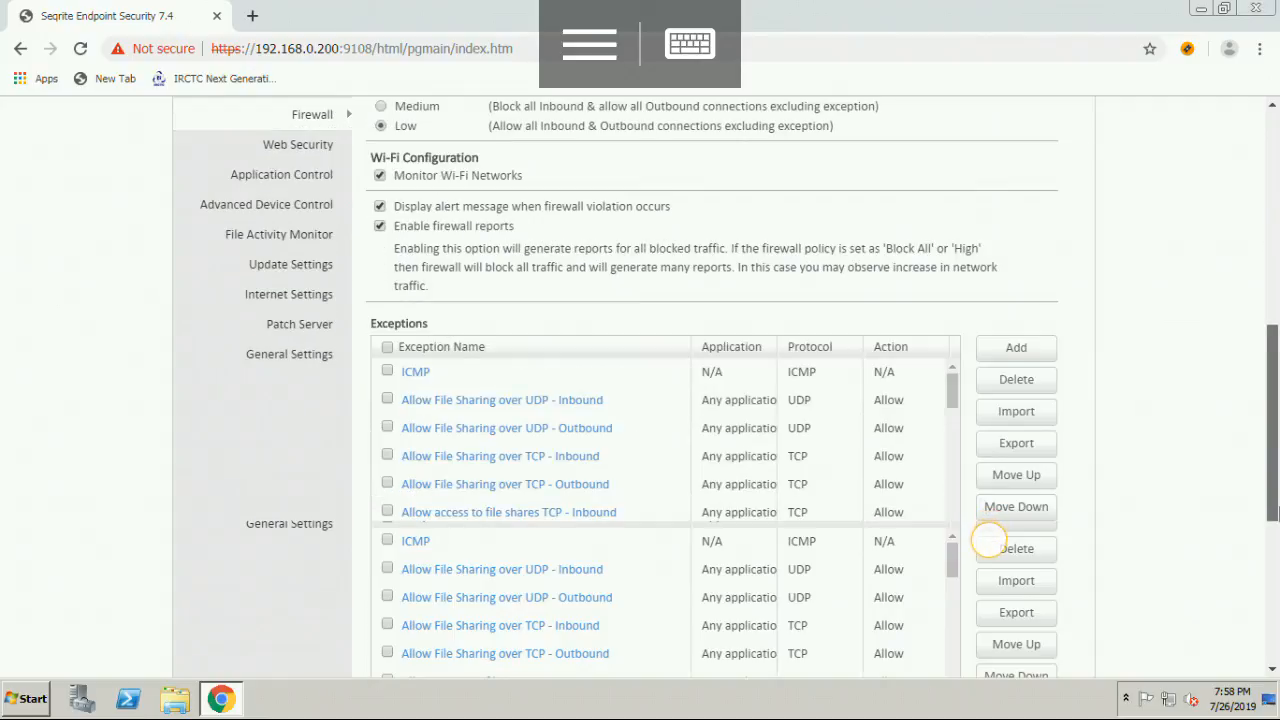
pyautogui.scroll(-2, 993, 497)
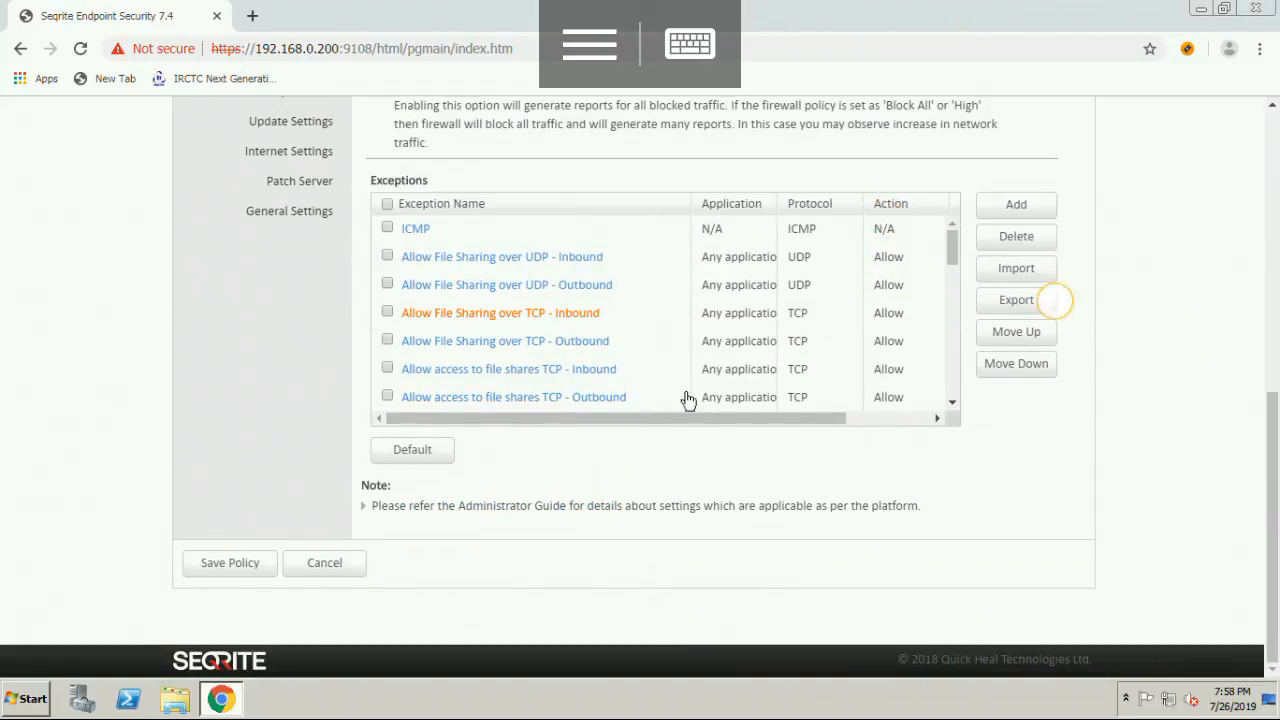
pyautogui.click(952, 405)
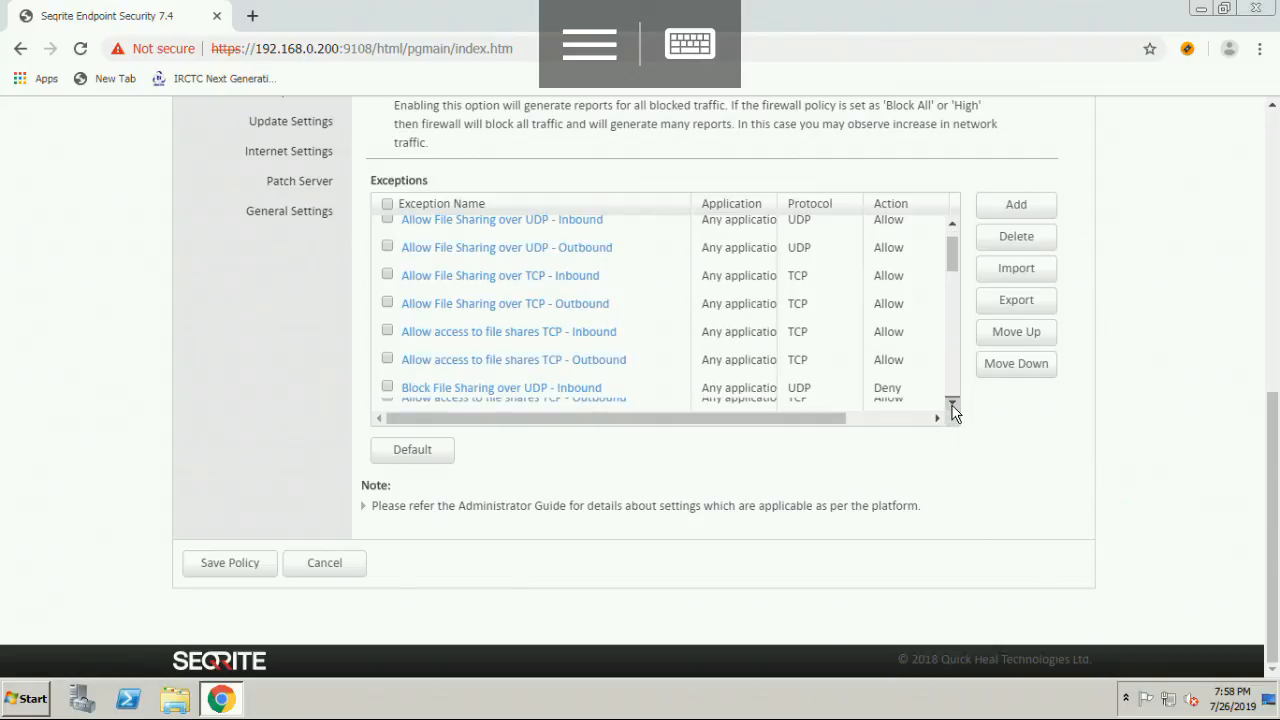
pyautogui.click(952, 405)
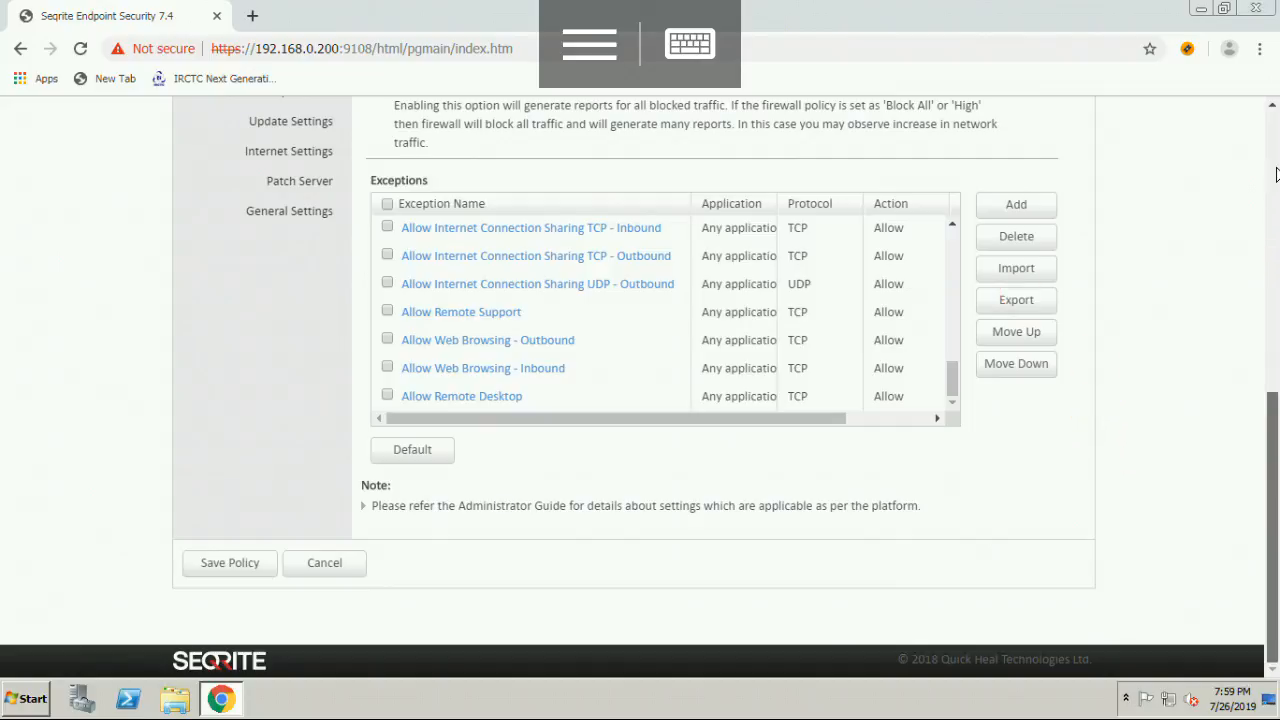
pyautogui.scroll(5, 1276, 175)
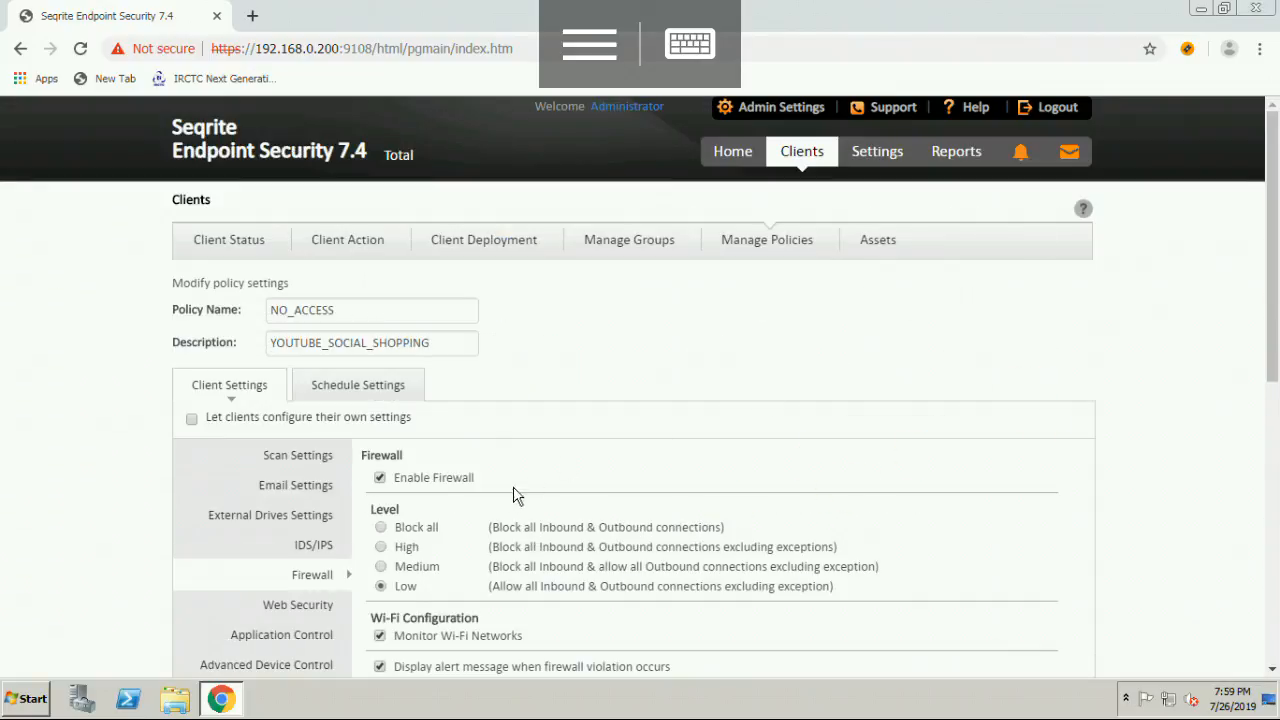
# - Examine the policy's Web Security settings, including the restricted web categories and the list of specifically blocked websites
pyautogui.click(281, 612)
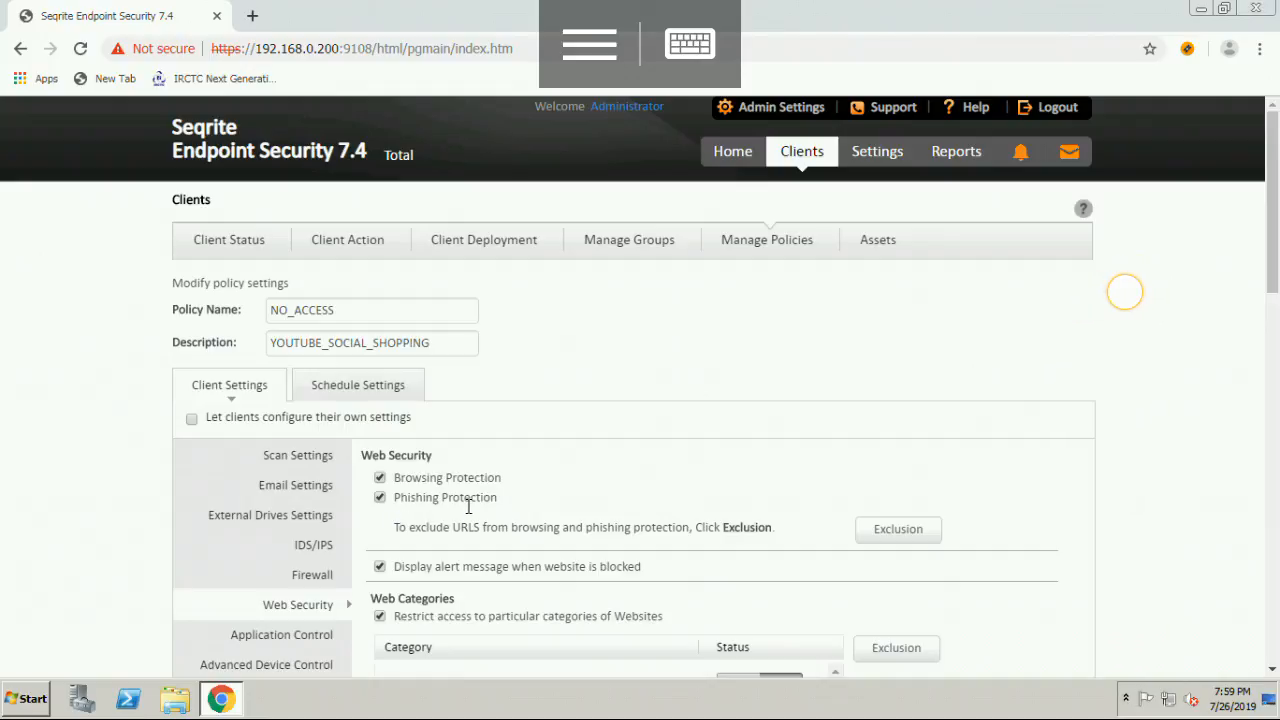
pyautogui.click(1274, 672)
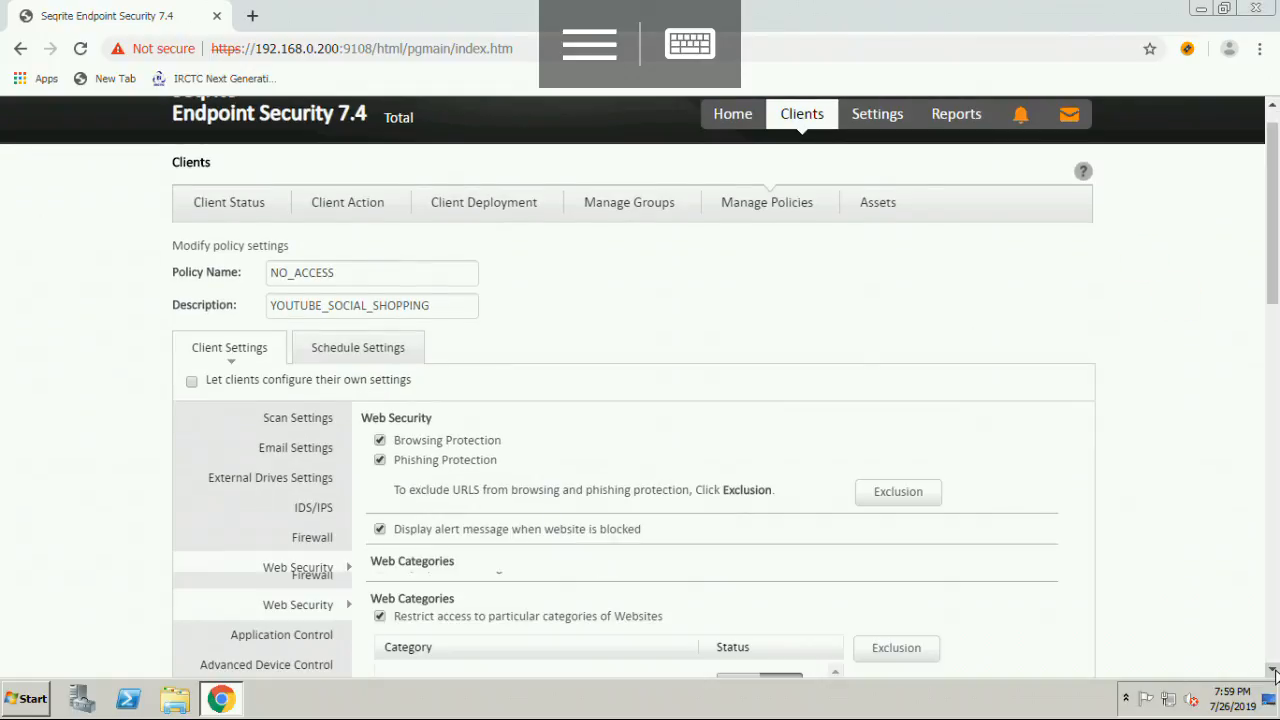
pyautogui.click(1274, 672)
pyautogui.click(1274, 672)
pyautogui.click(1274, 672)
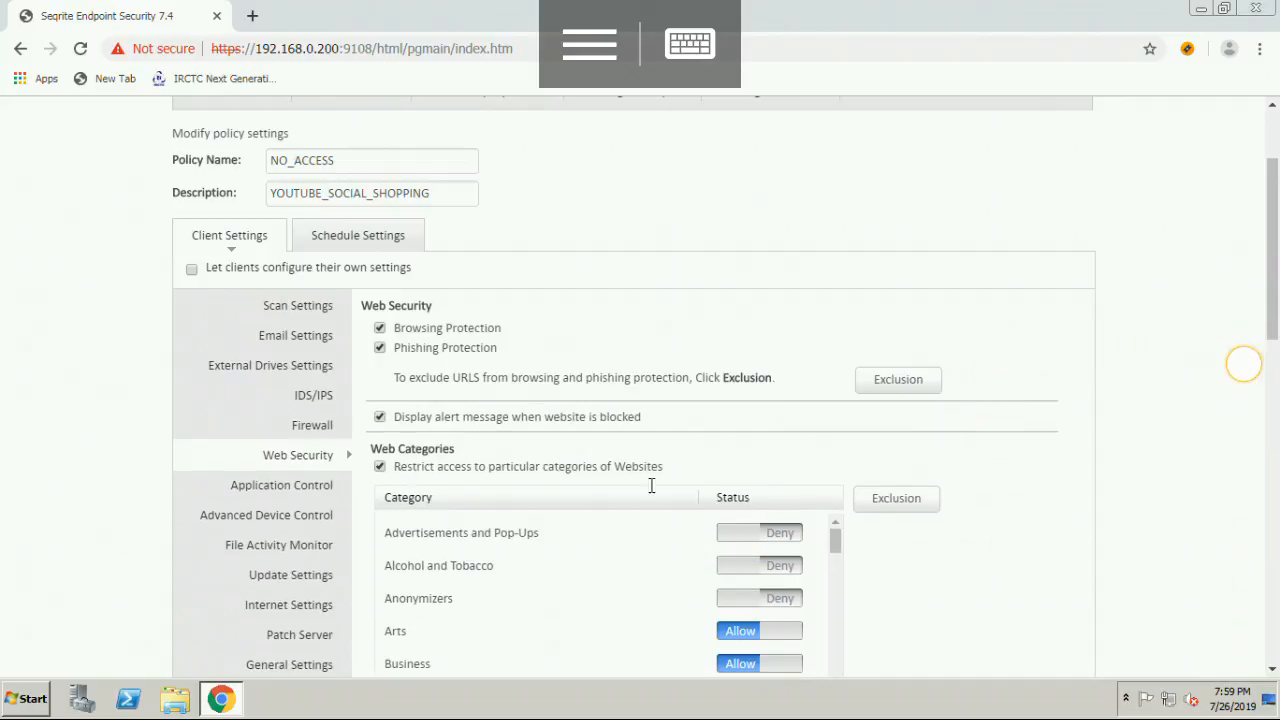
pyautogui.moveTo(562, 533)
pyautogui.click(1272, 672)
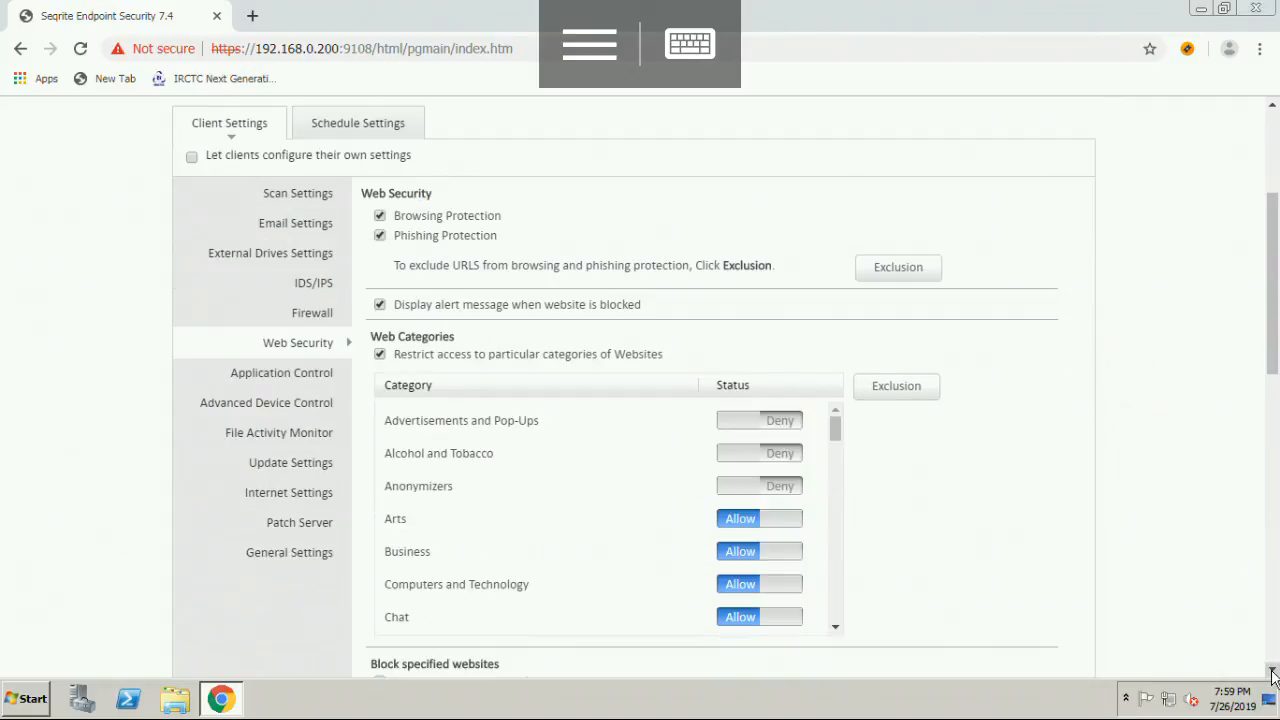
pyautogui.click(1272, 672)
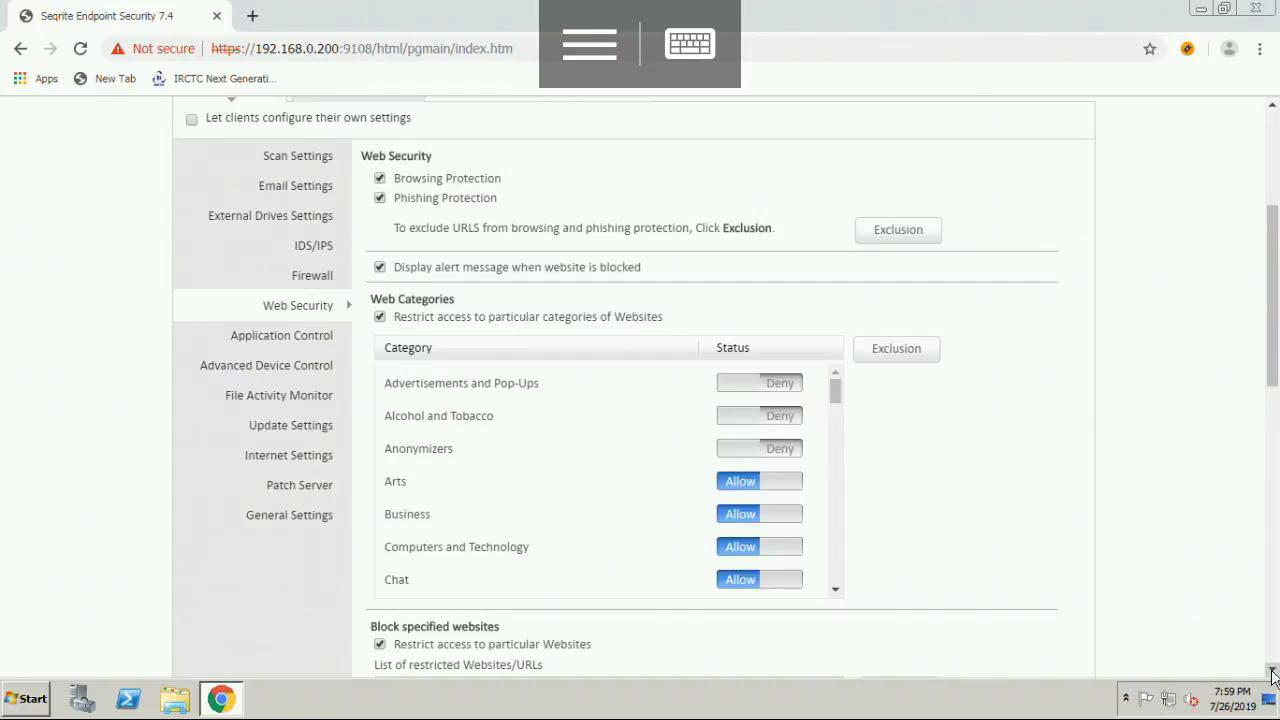
pyautogui.click(1272, 672)
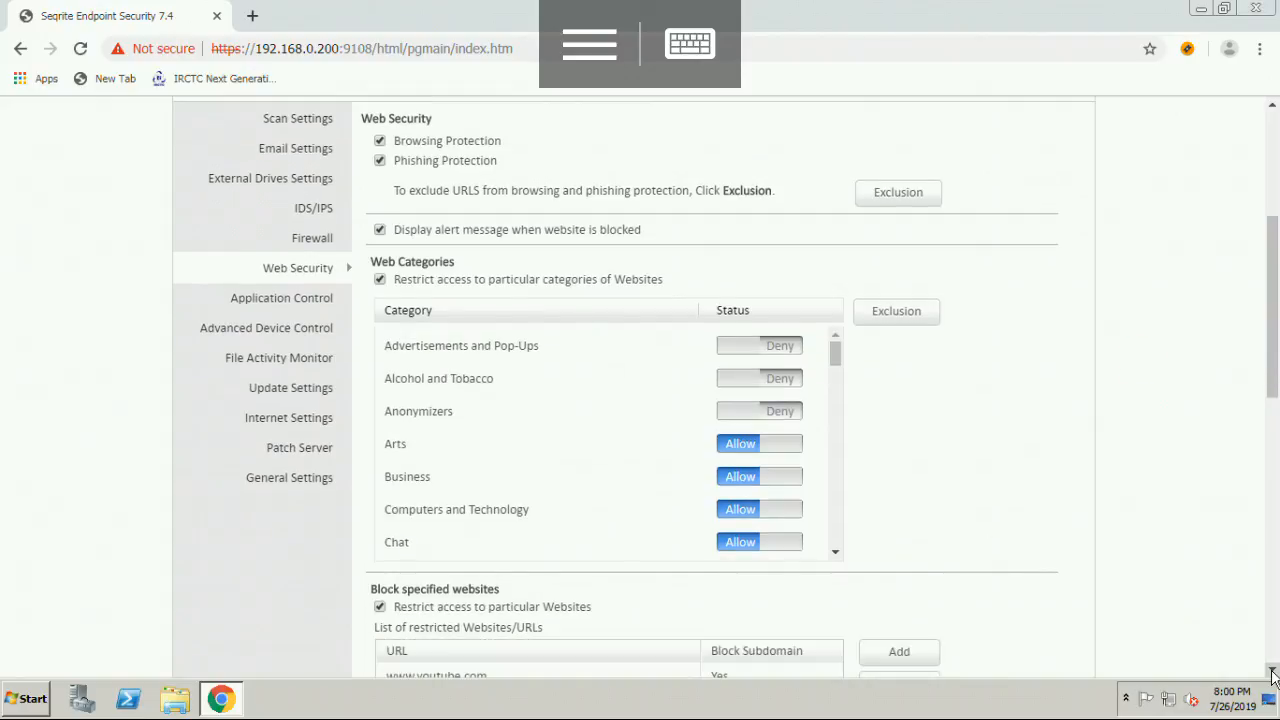
pyautogui.click(1272, 672)
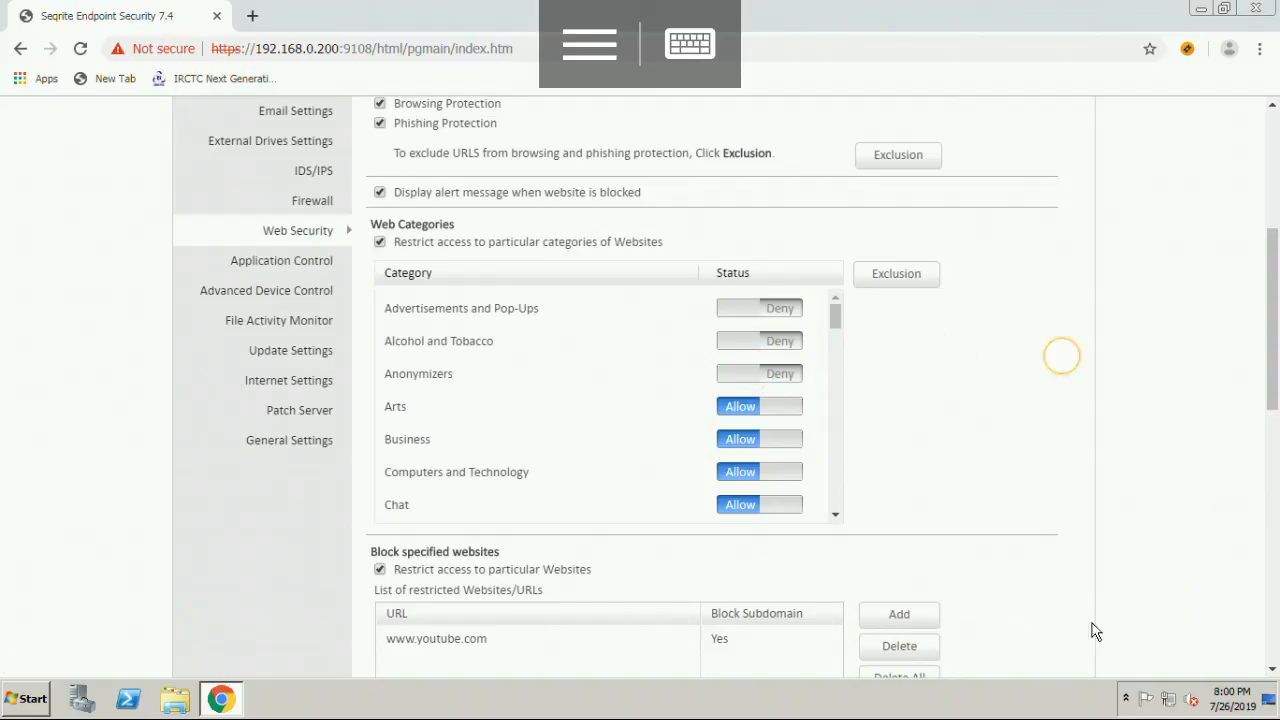
pyautogui.click(1273, 670)
pyautogui.click(1273, 670)
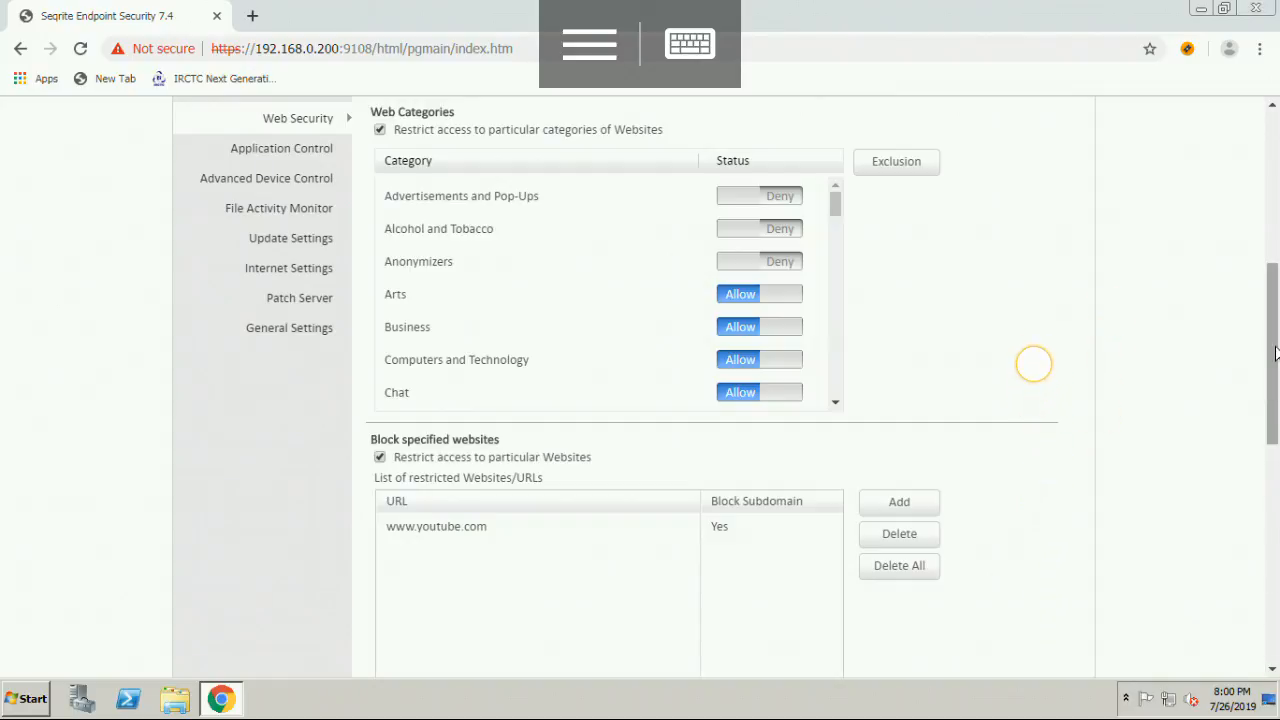
# - View the excluded URLs for web categories and for browsing and phishing protection, closing each list without changes
pyautogui.moveTo(1275, 386); pyautogui.dragTo(1276, 310)
pyautogui.scroll(3, 1276, 310)
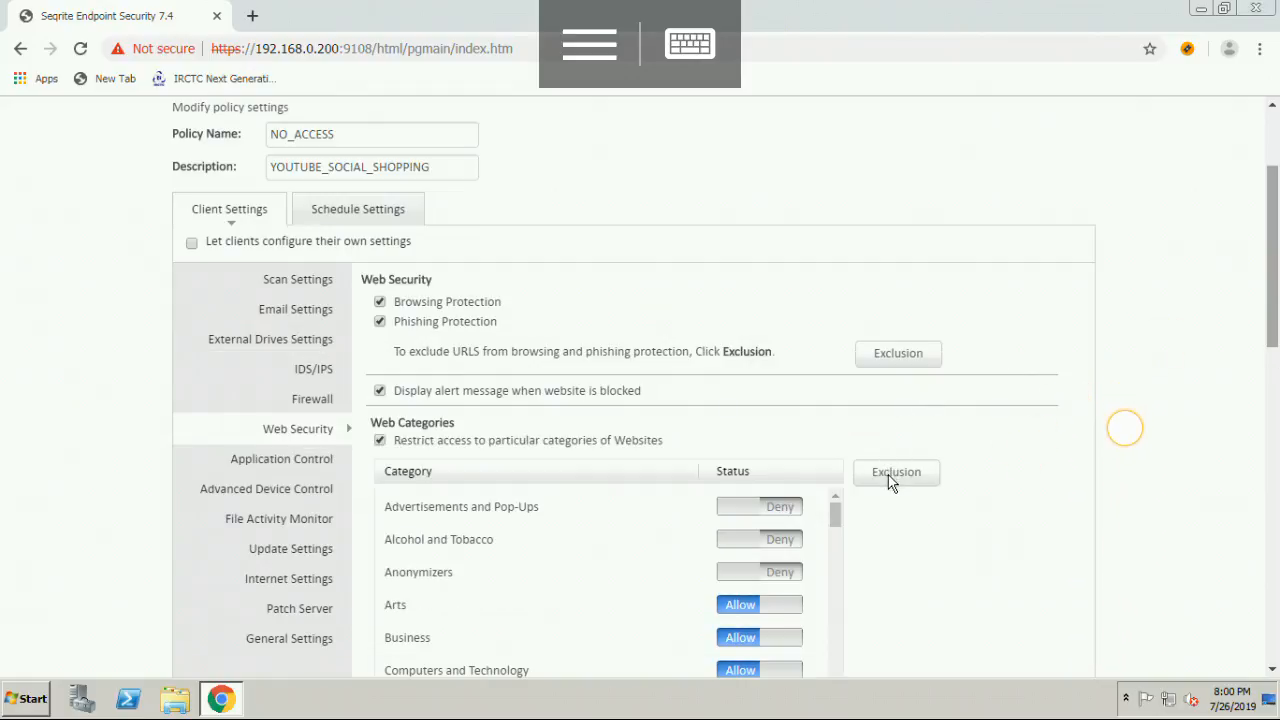
pyautogui.click(890, 482)
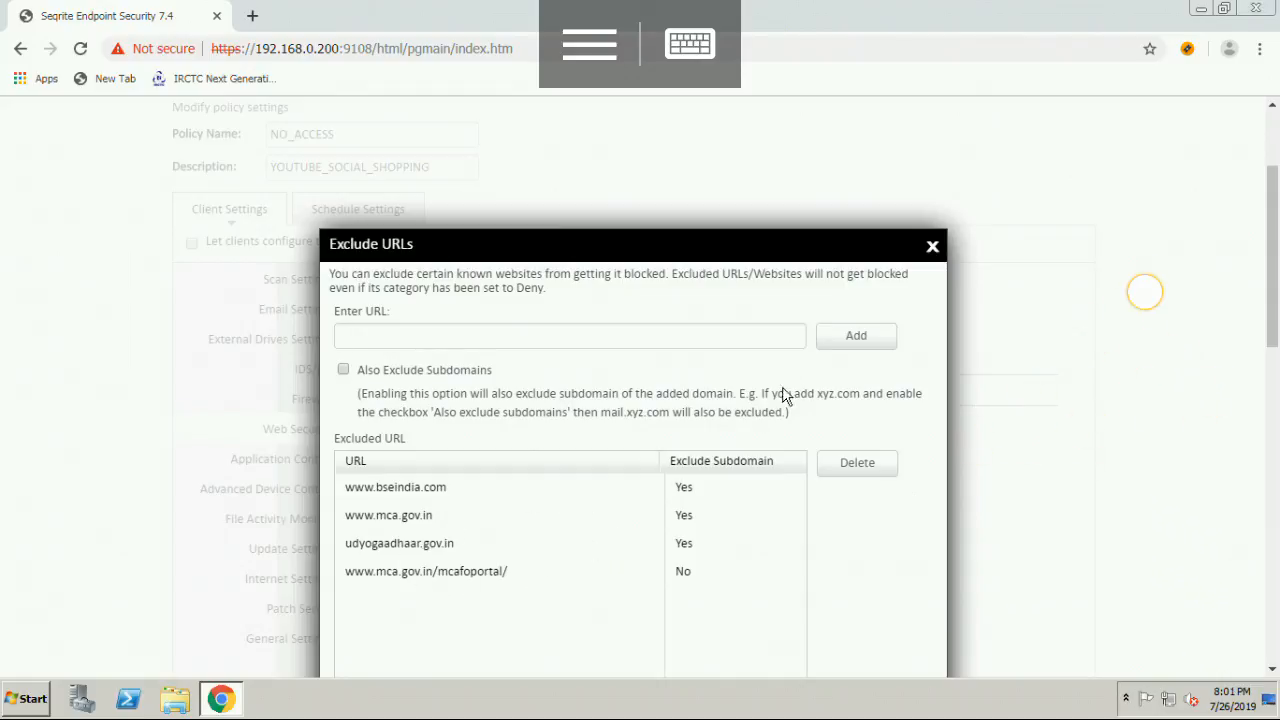
pyautogui.click(931, 247)
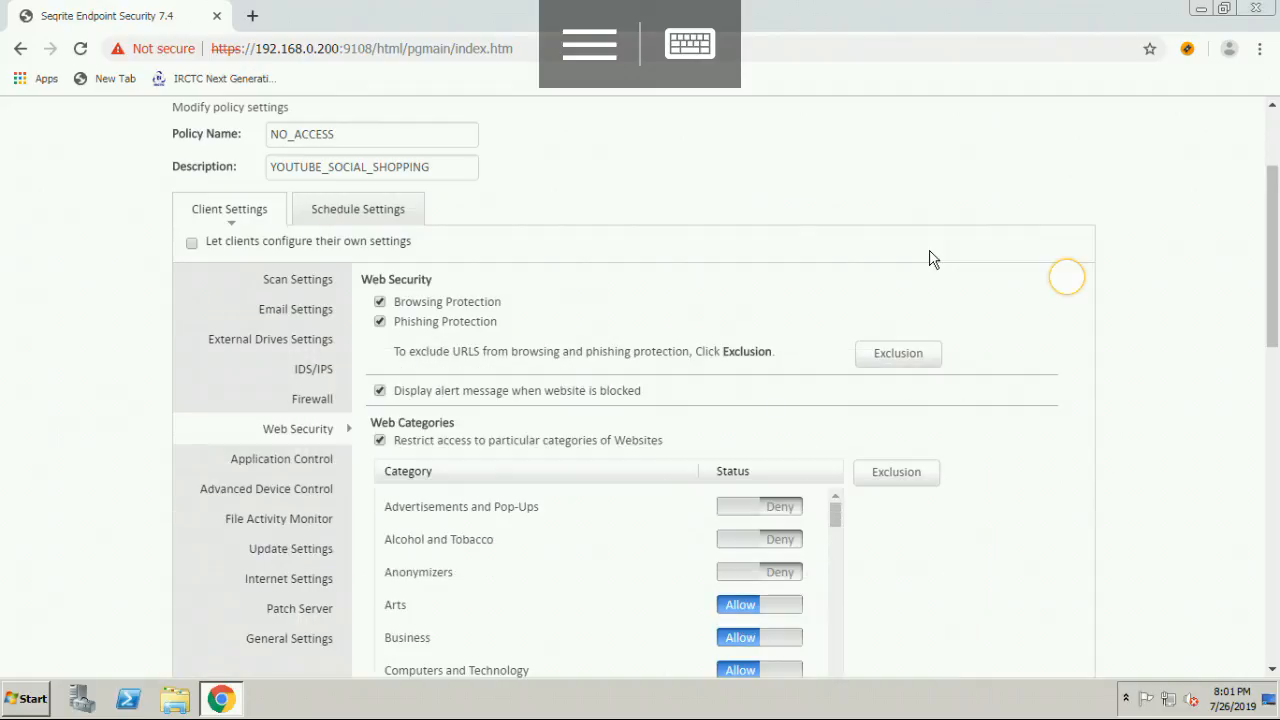
pyautogui.click(895, 355)
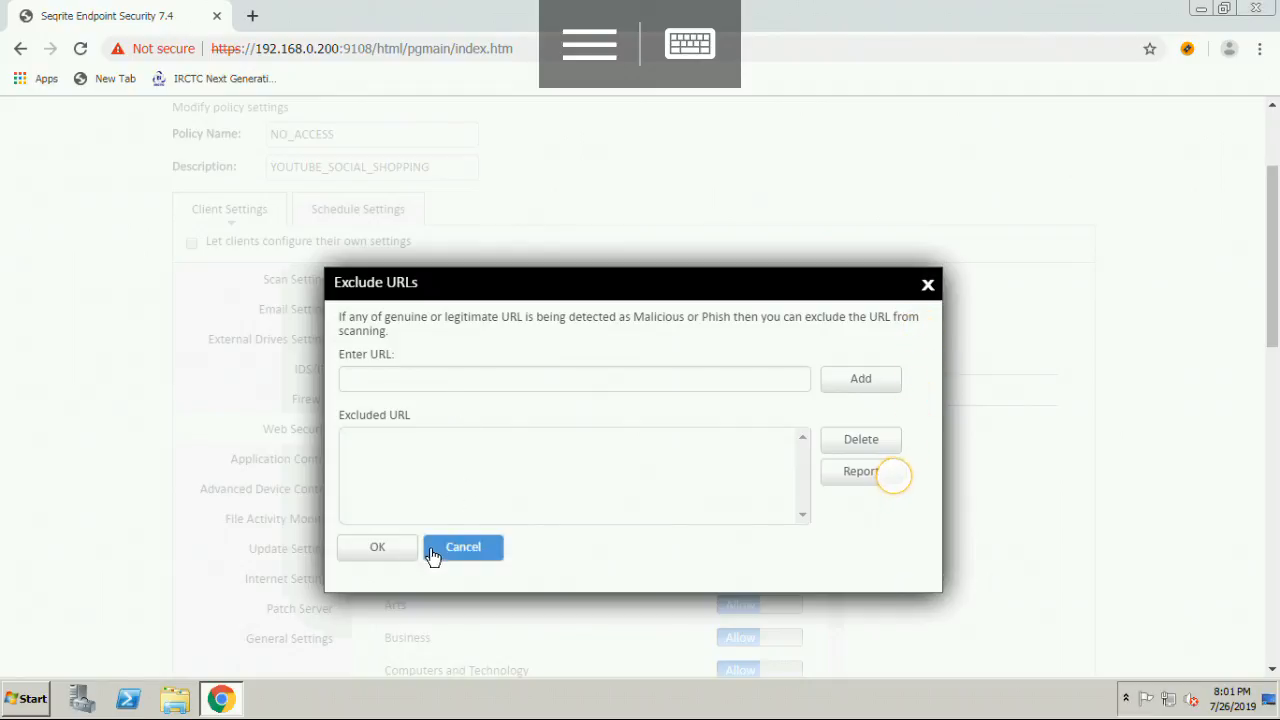
pyautogui.click(928, 287)
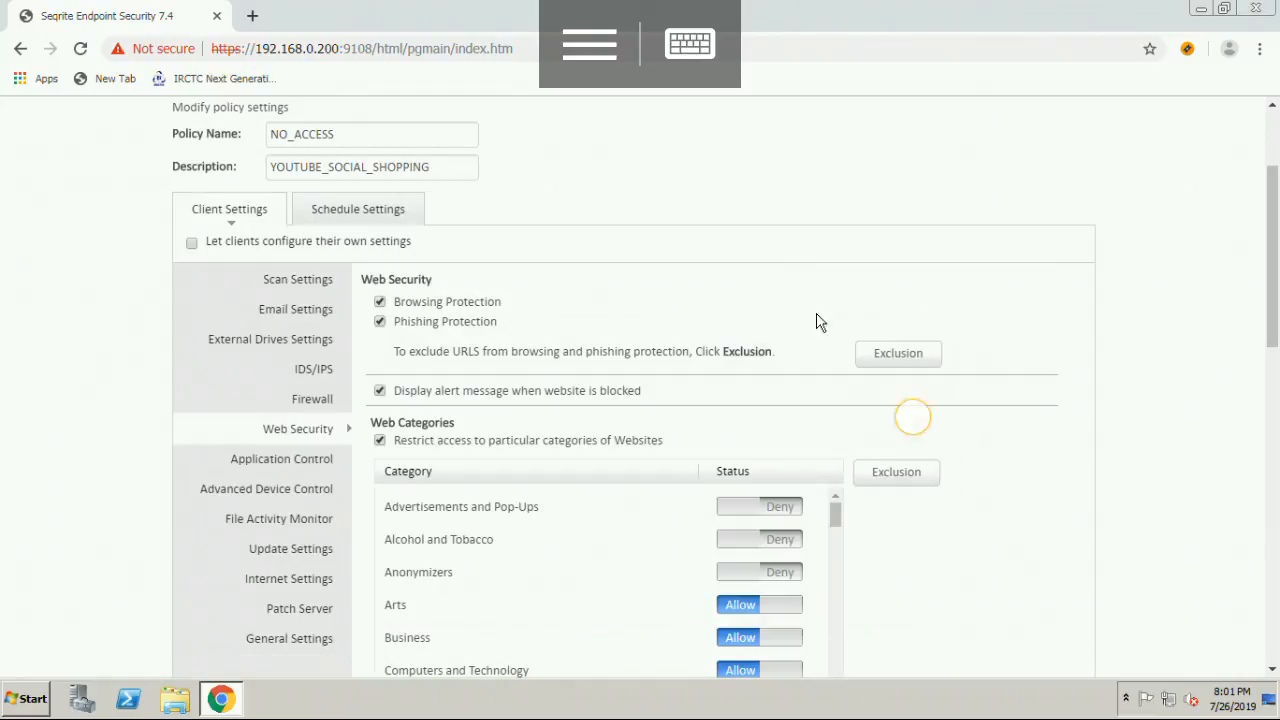
# - Enable blocking of unauthorized applications when accessed in the NO_ACCESS policy's Application Control settings
pyautogui.click(272, 470)
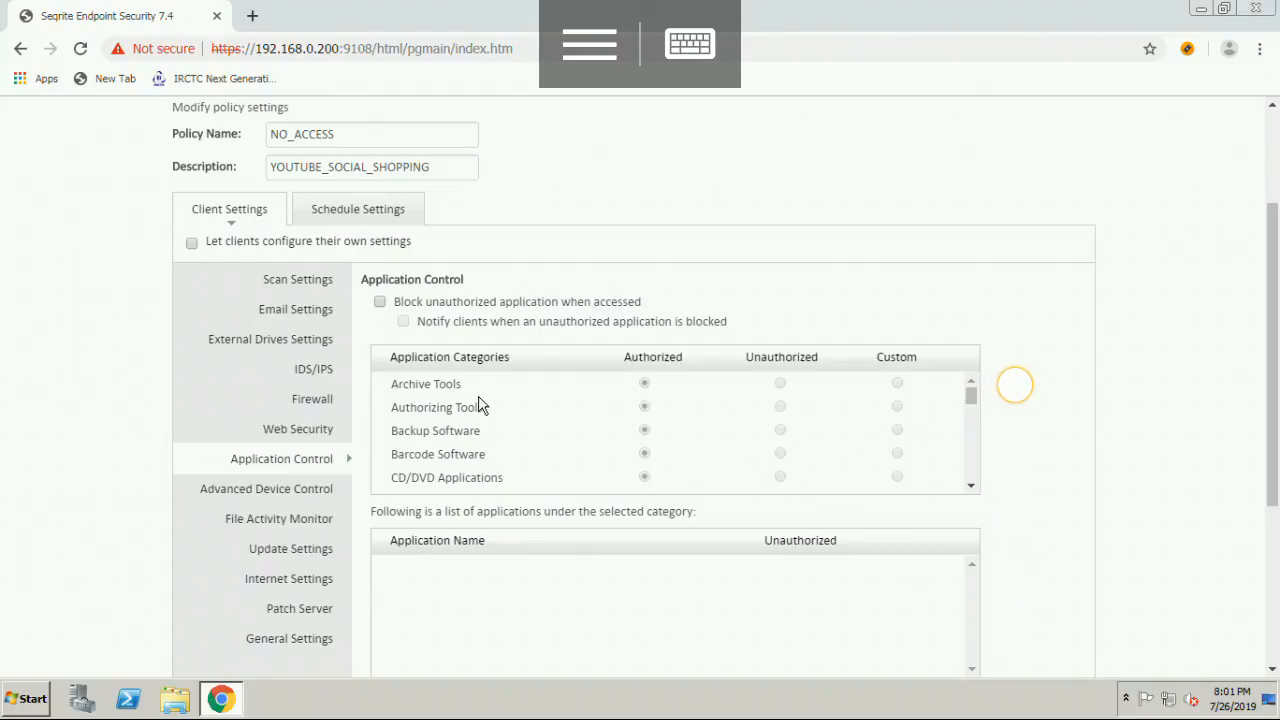
pyautogui.click(380, 302)
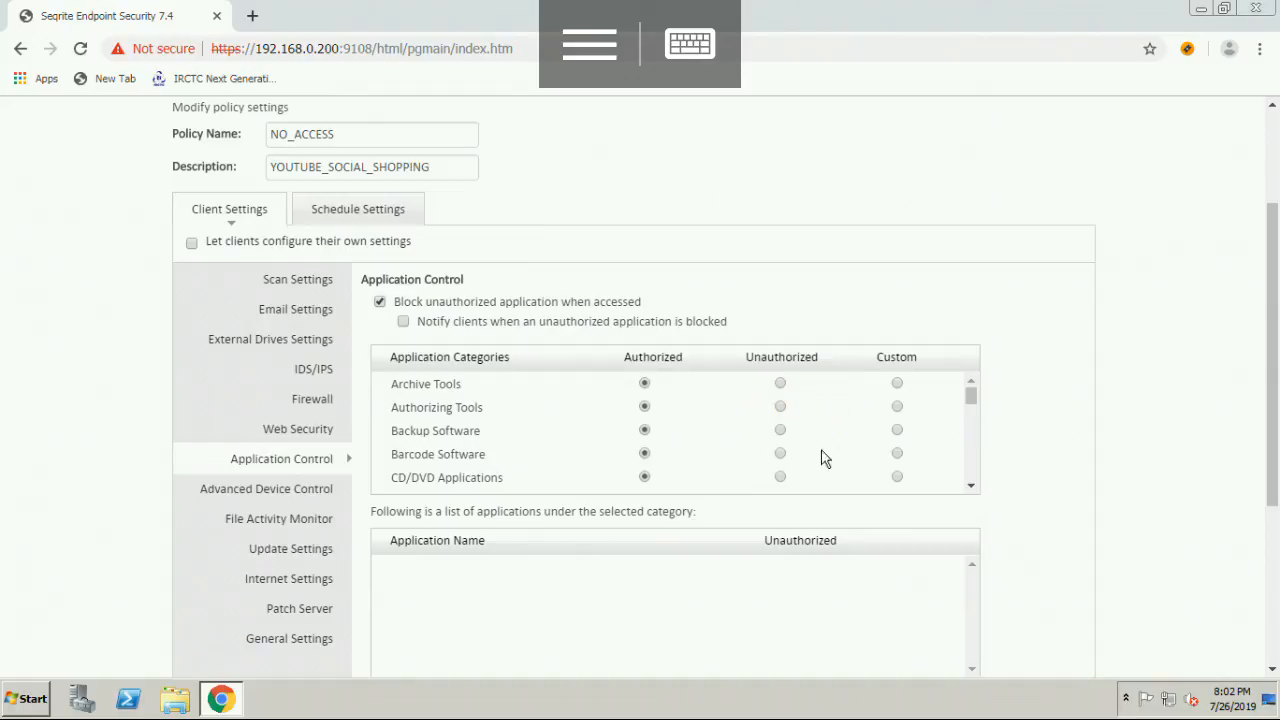
# - Look through the application categories in Application Control, and turn off blocking of unauthorized applications when accessed
pyautogui.rightClick(983, 472)
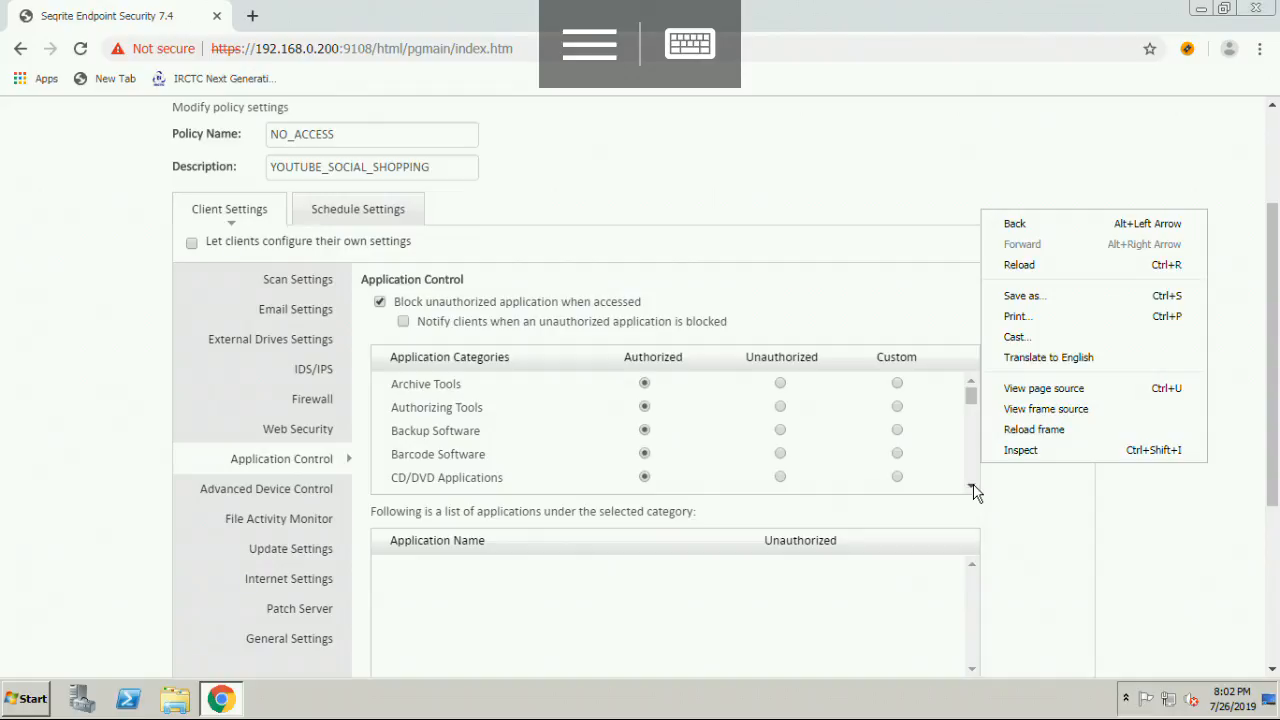
pyautogui.click(973, 490)
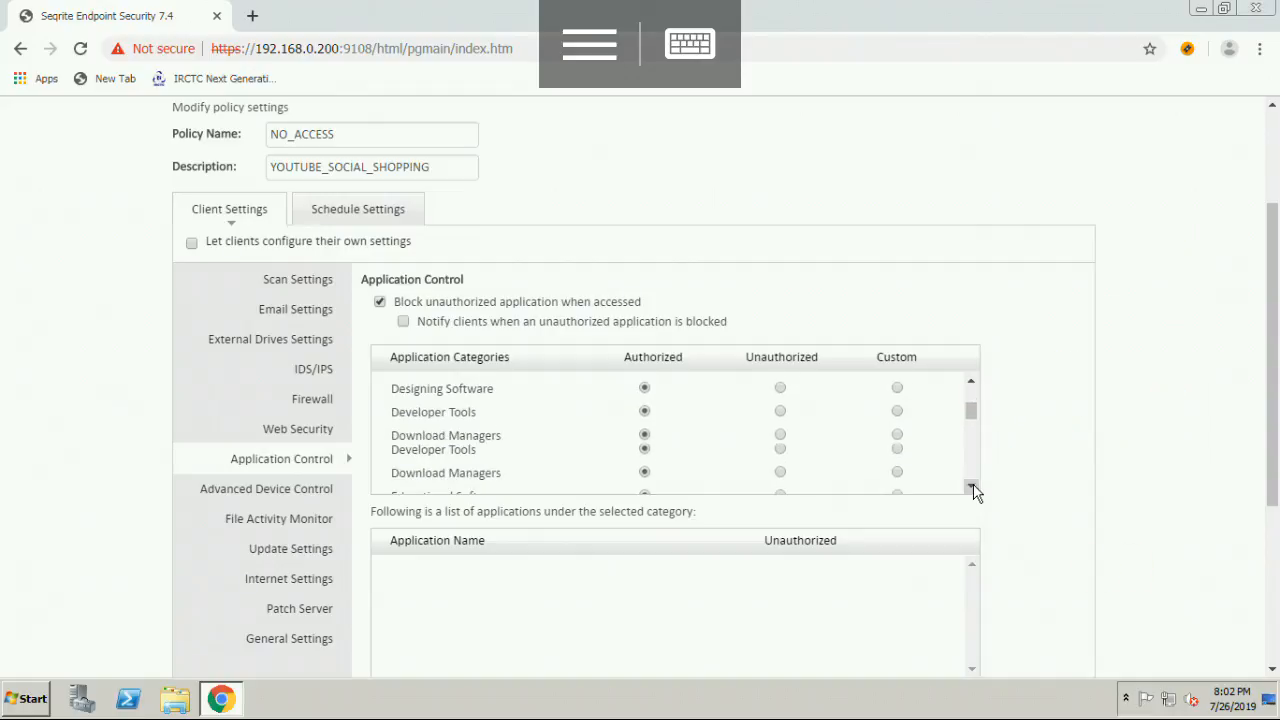
pyautogui.click(973, 490)
pyautogui.click(973, 490)
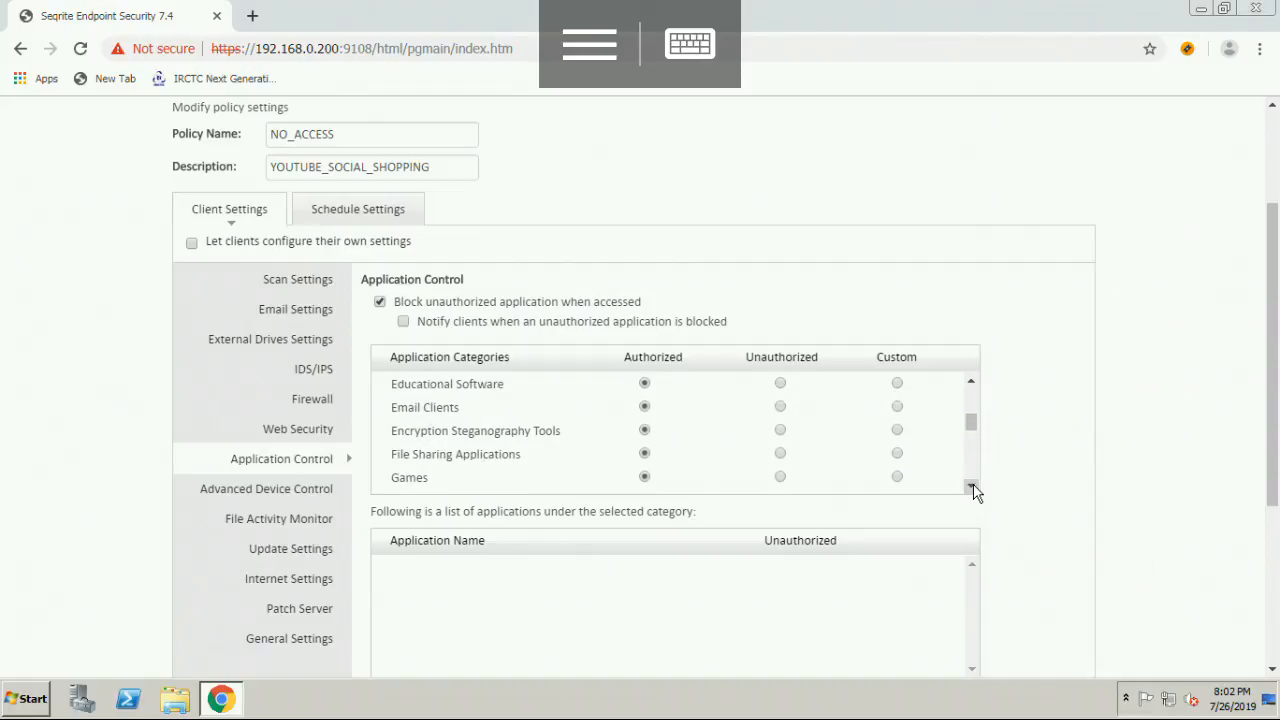
pyautogui.click(973, 490)
pyautogui.click(973, 490)
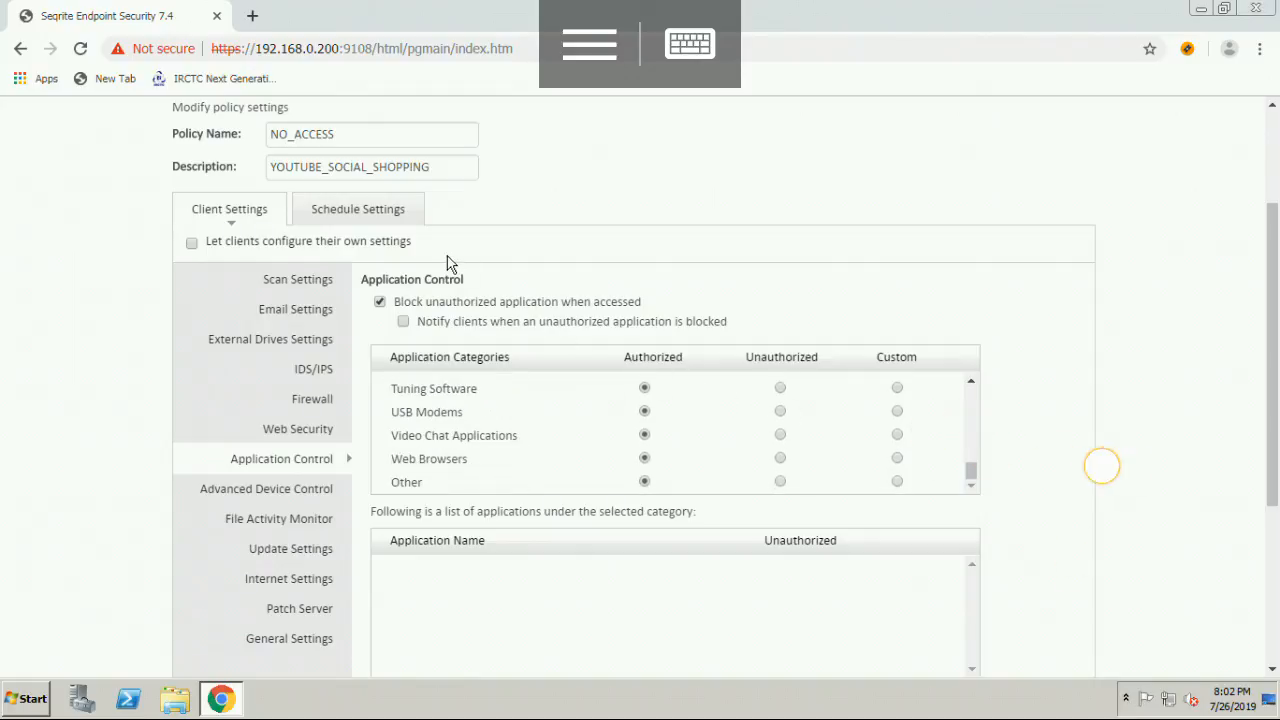
pyautogui.click(381, 303)
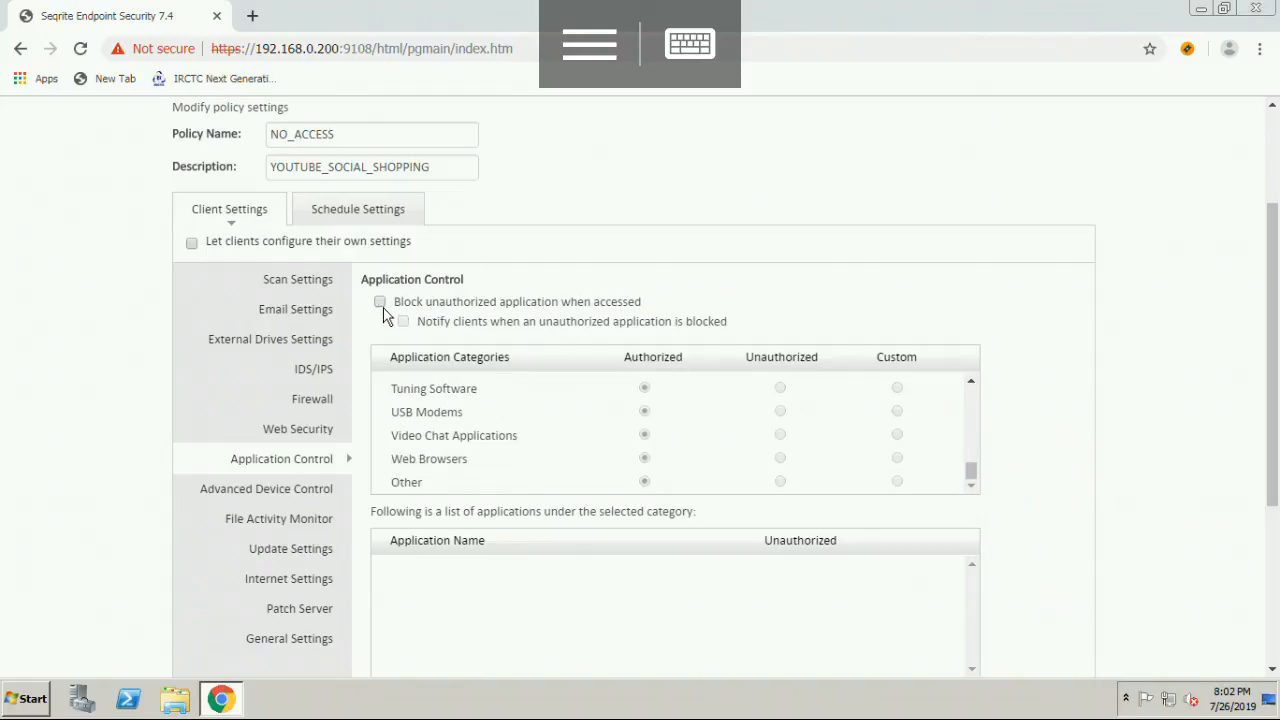
# - In the policy's Advanced Device Control settings, enable the Storage Devices group and set USB Storage Device access to Block
pyautogui.click(287, 490)
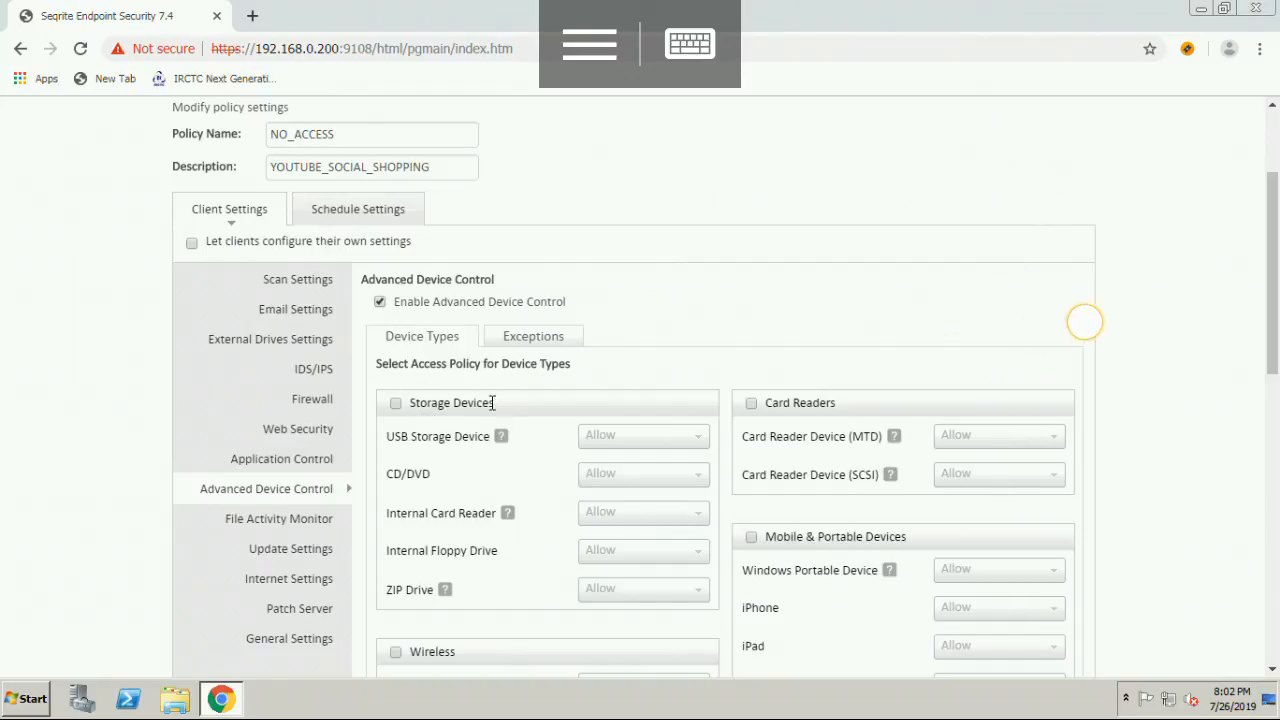
pyautogui.click(395, 402)
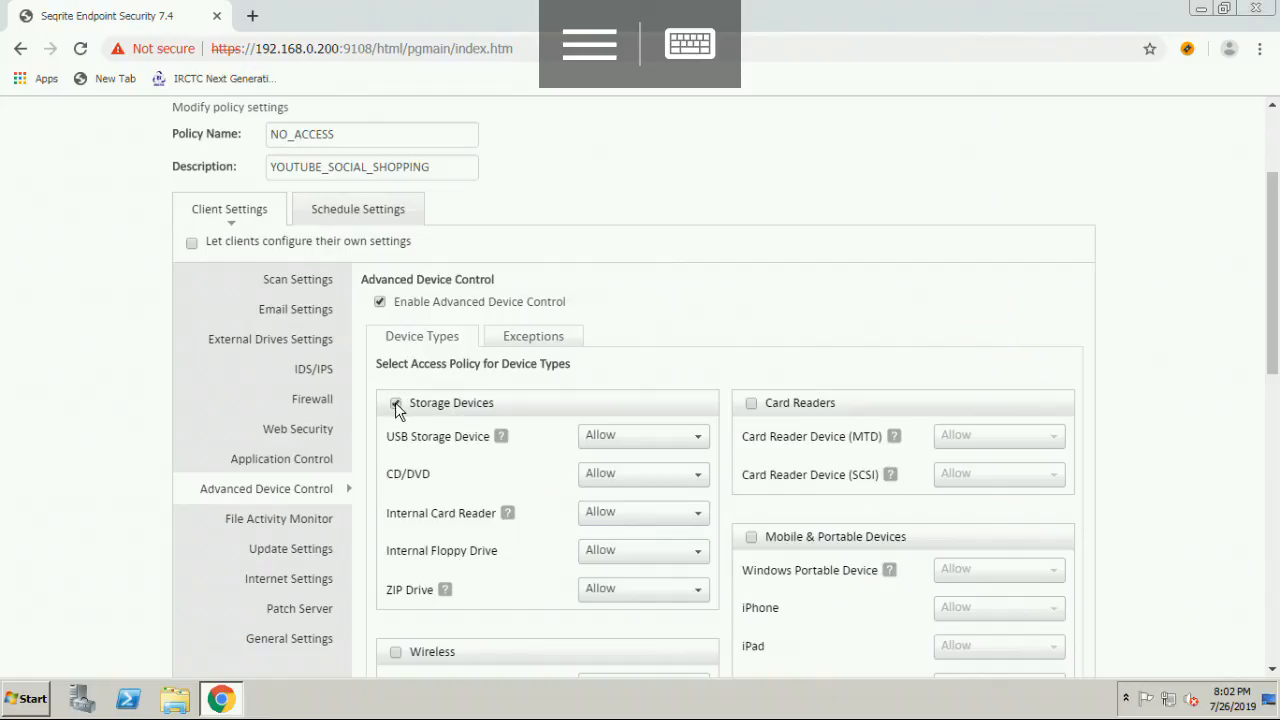
pyautogui.click(645, 437)
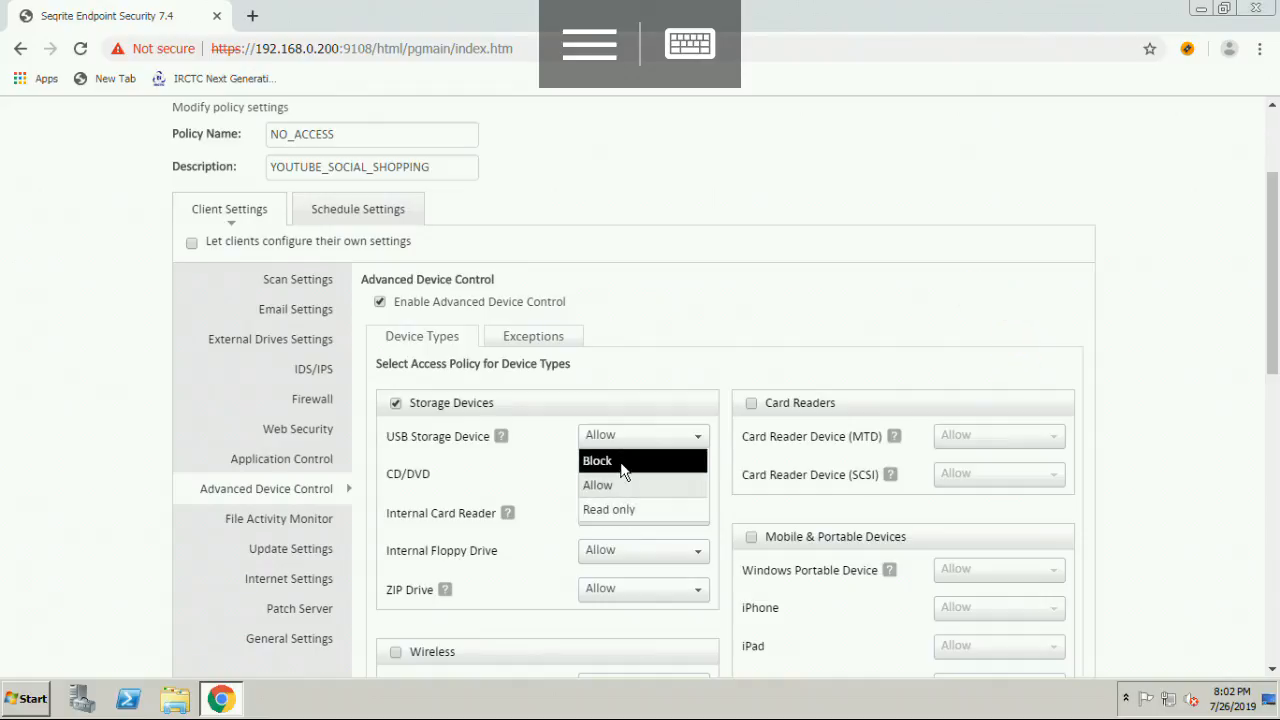
pyautogui.click(622, 462)
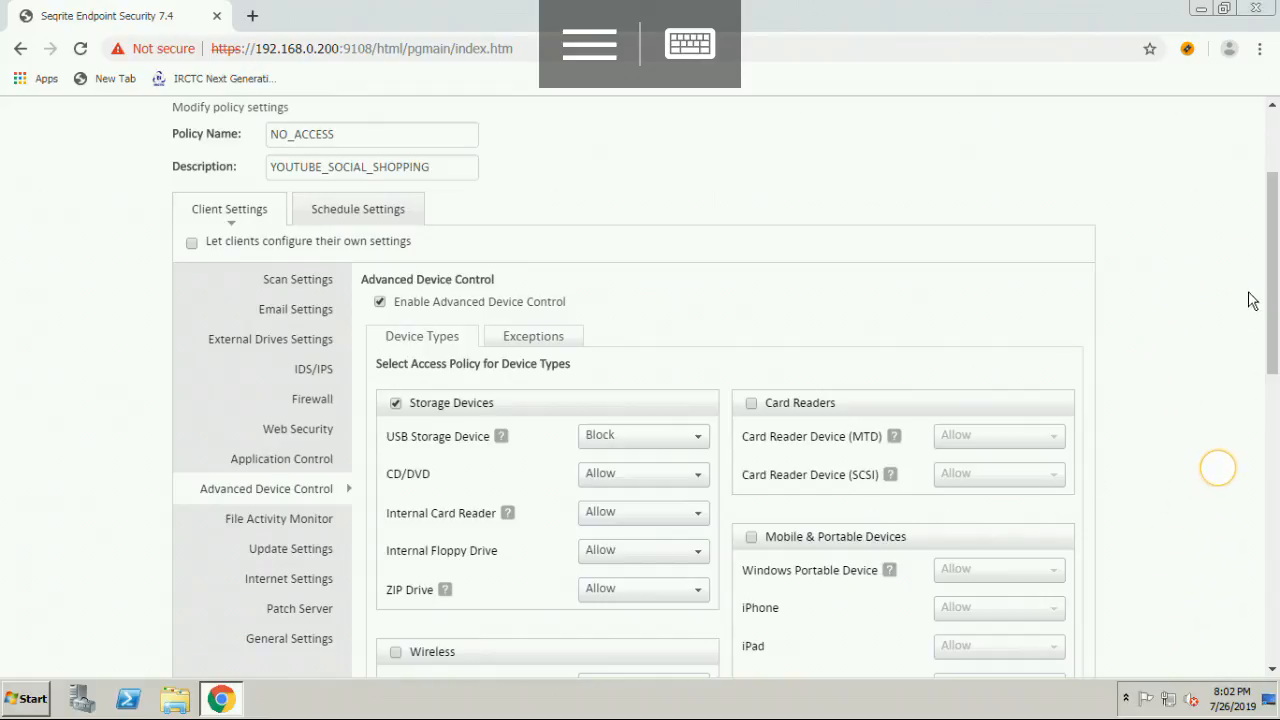
# - Examine the remaining device types in Advanced Device Control, including wireless, interface, mobile and portable devices, and camera
pyautogui.scroll(-2, 1190, 480)
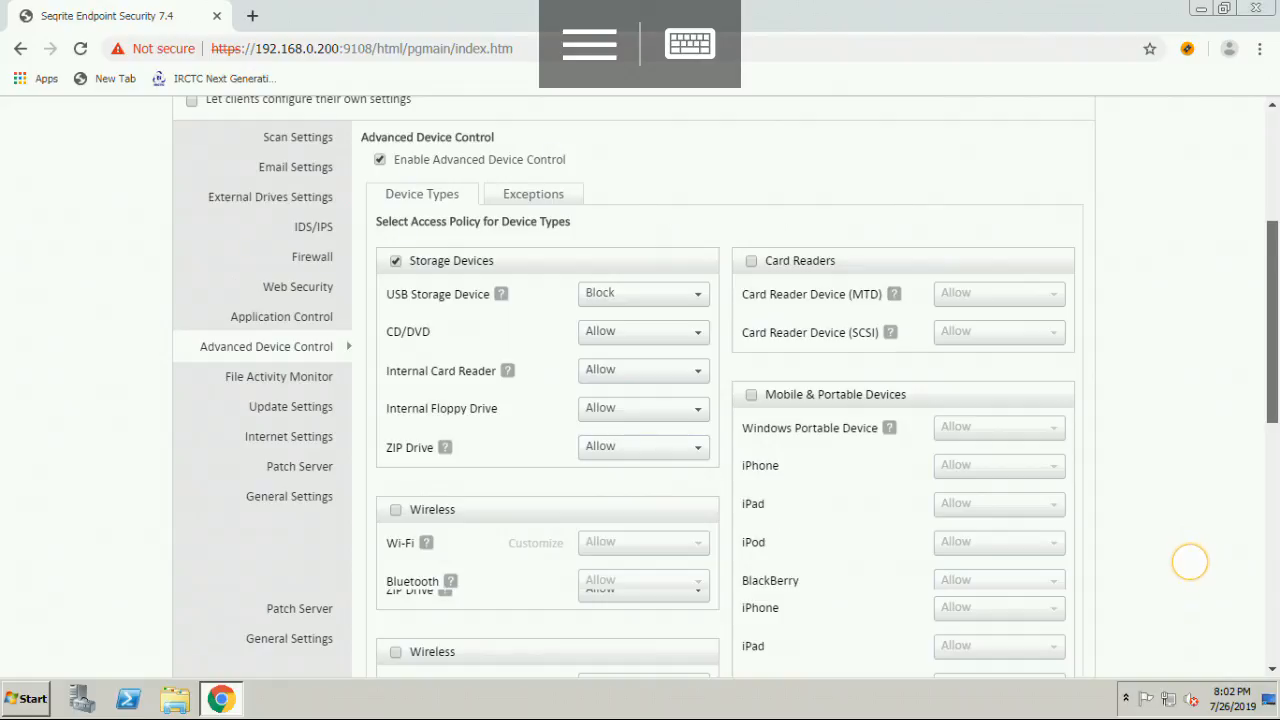
pyautogui.scroll(-4, 1186, 573)
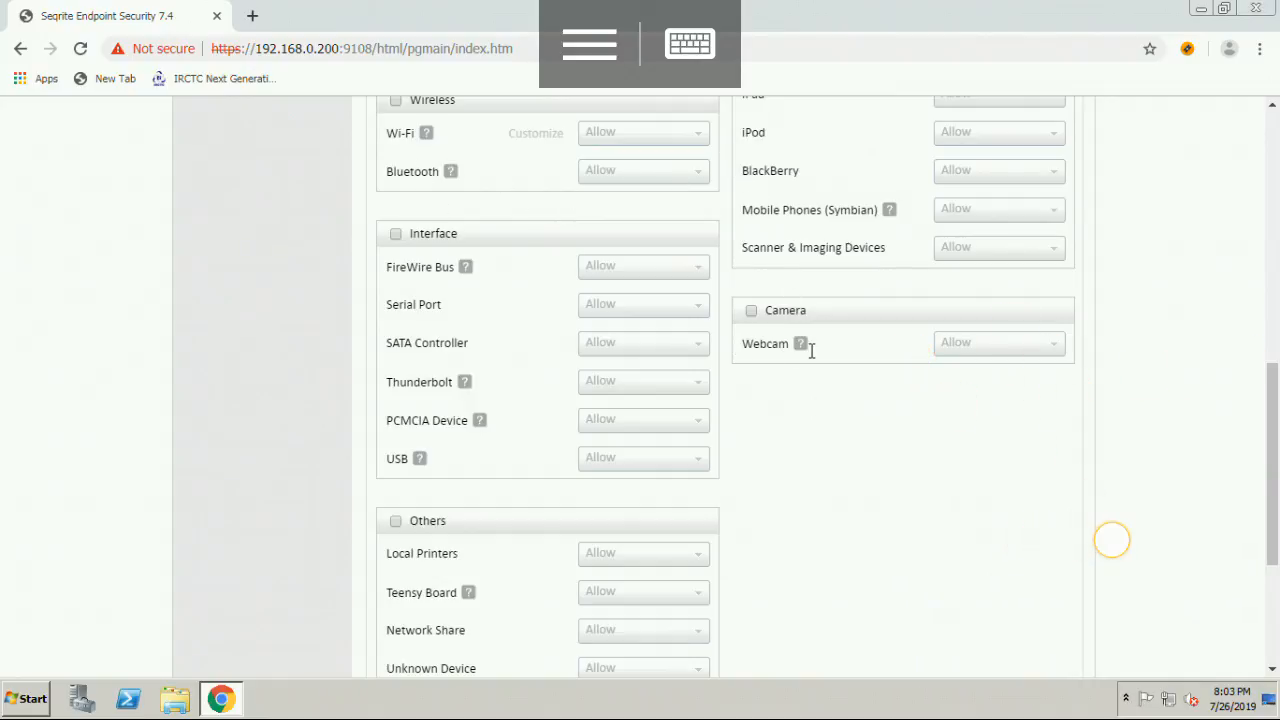
pyautogui.moveTo(807, 349)
pyautogui.click(1277, 275)
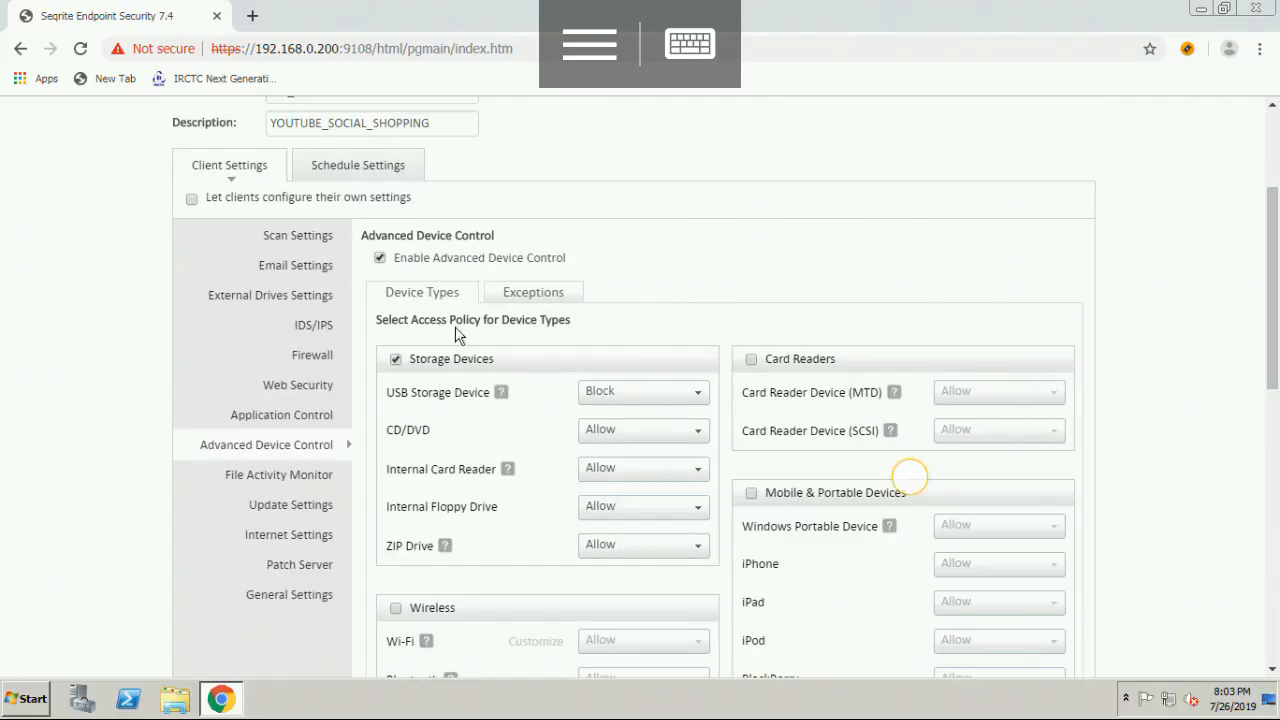
# - Set USB Storage Device access to Allow and disable Advanced Device Control for the policy
pyautogui.click(396, 360)
pyautogui.click(396, 360)
pyautogui.click(619, 390)
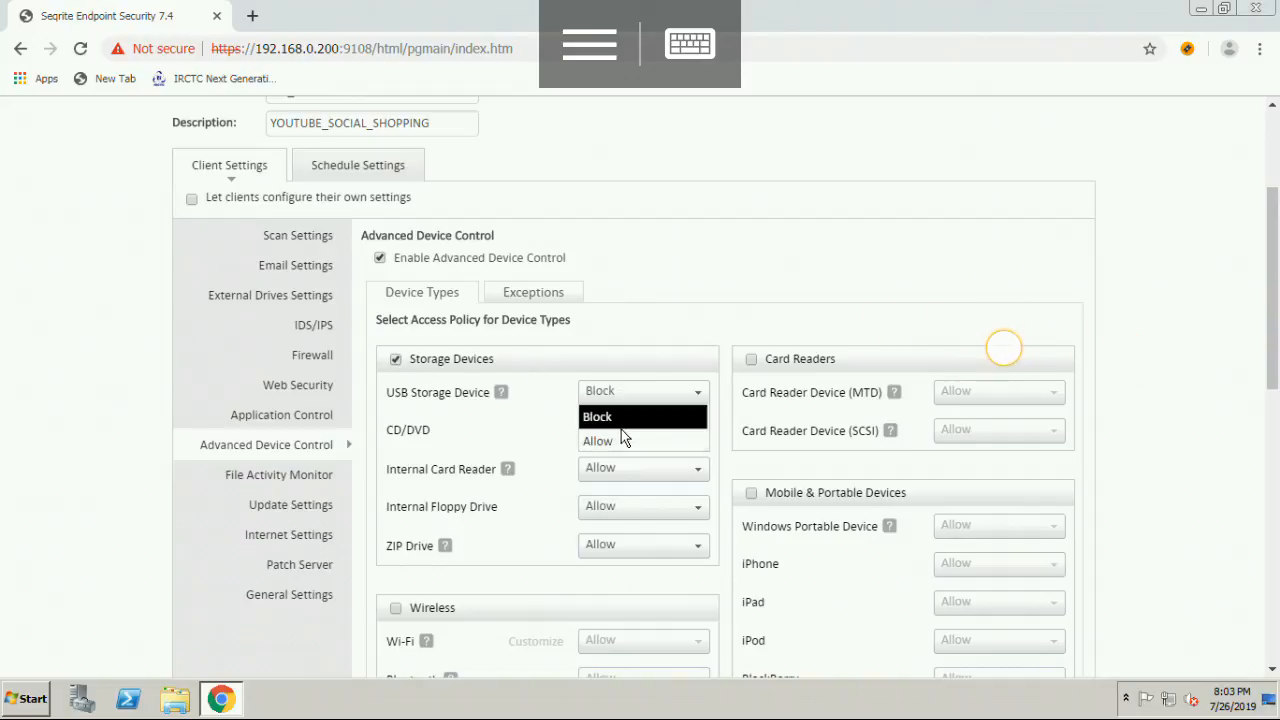
pyautogui.click(623, 441)
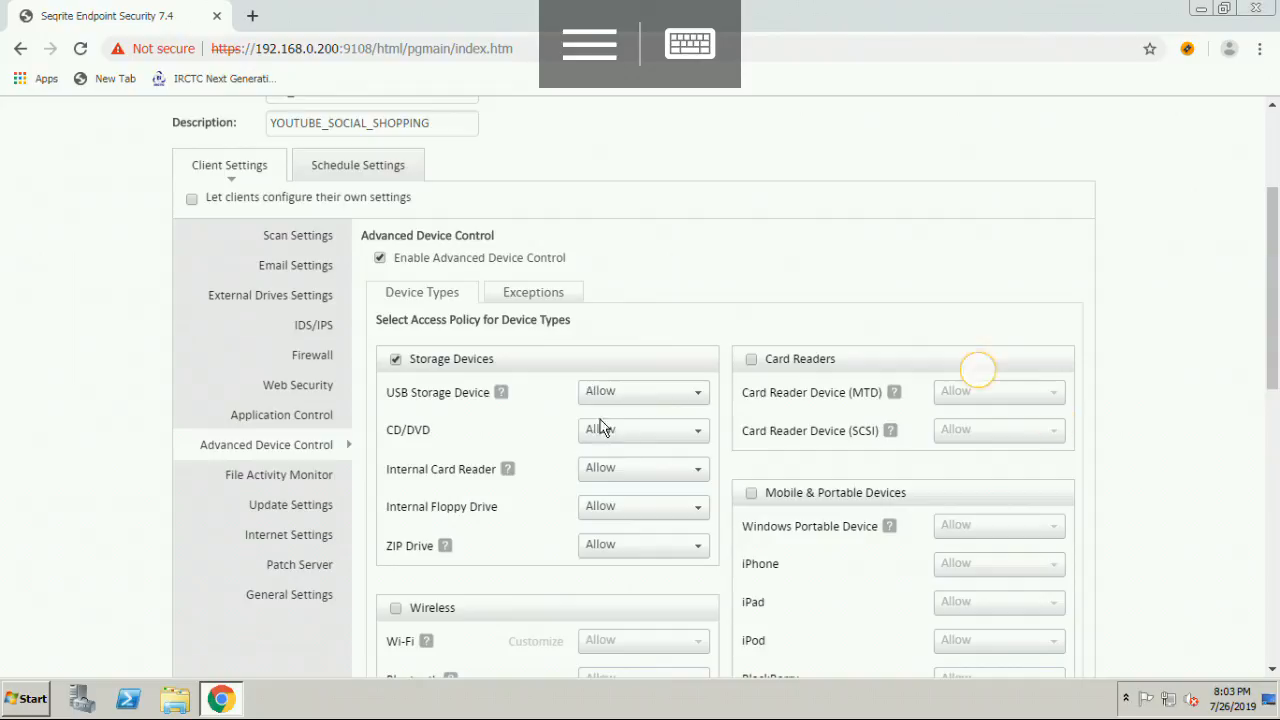
pyautogui.click(396, 362)
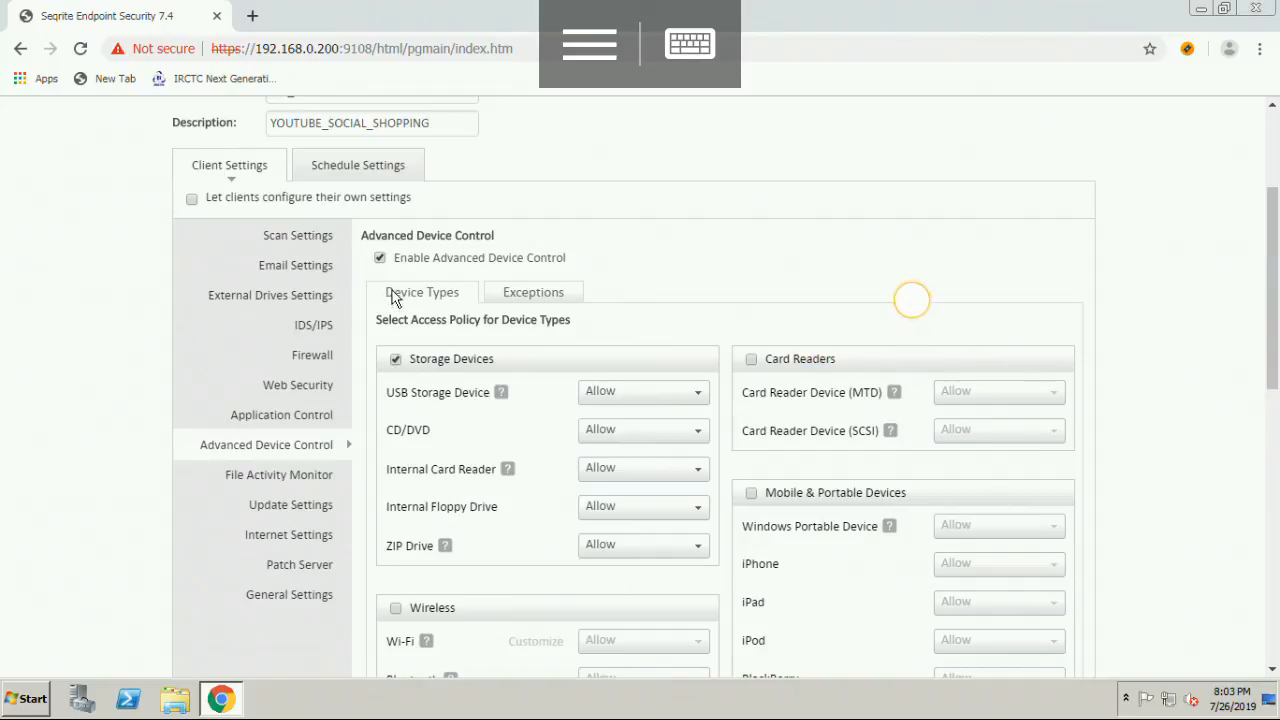
pyautogui.click(381, 259)
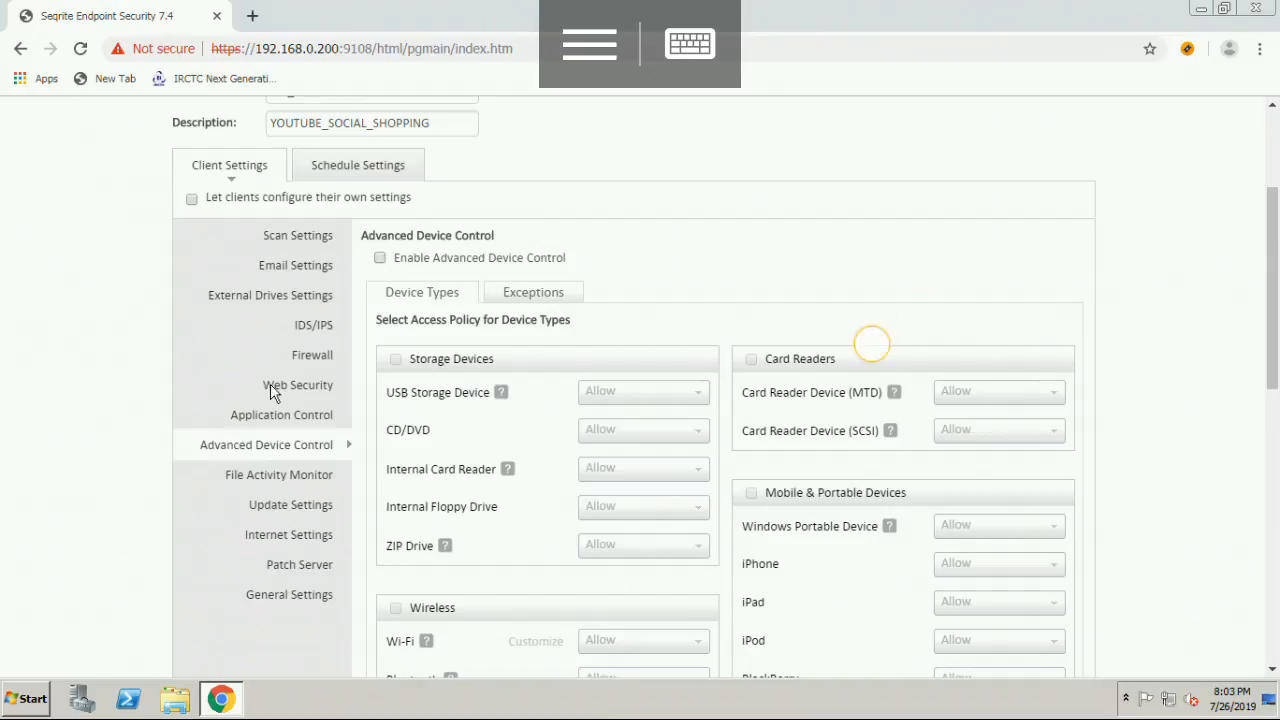
# - Review the File Activity Monitor settings, covering the monitored file types per drive type and the exclusions list
pyautogui.click(250, 477)
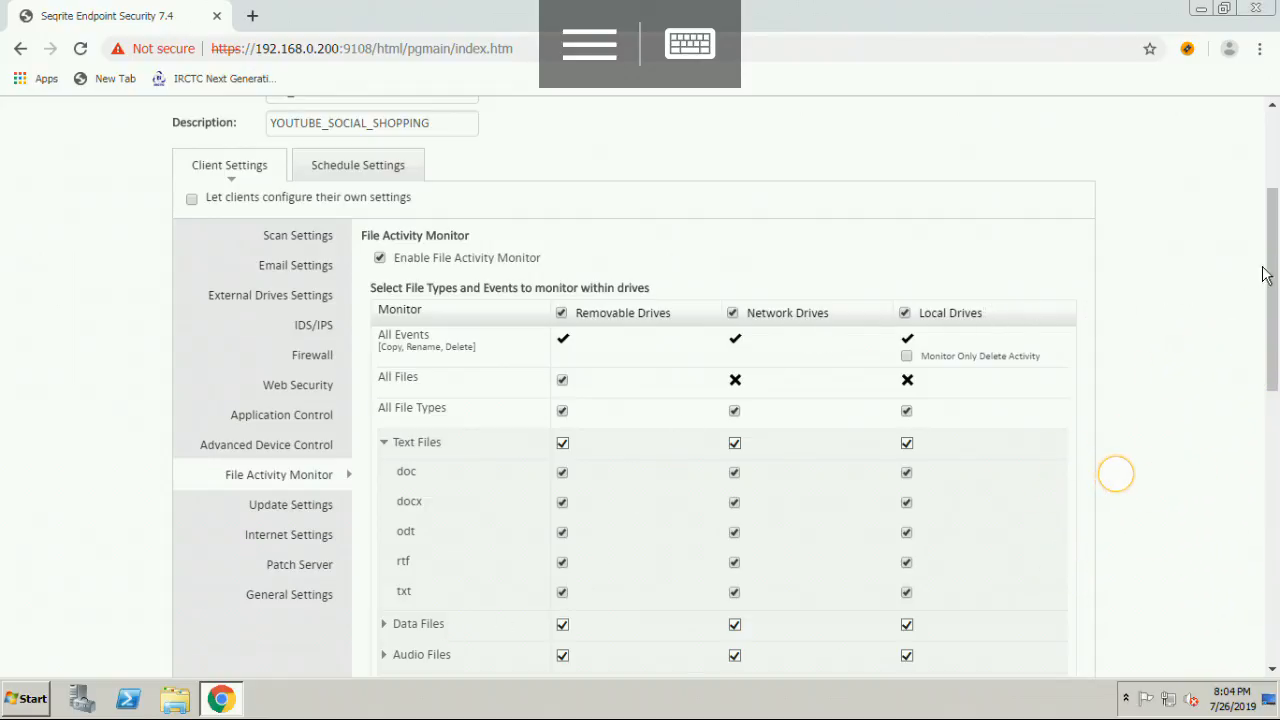
pyautogui.scroll(-2, 1273, 270)
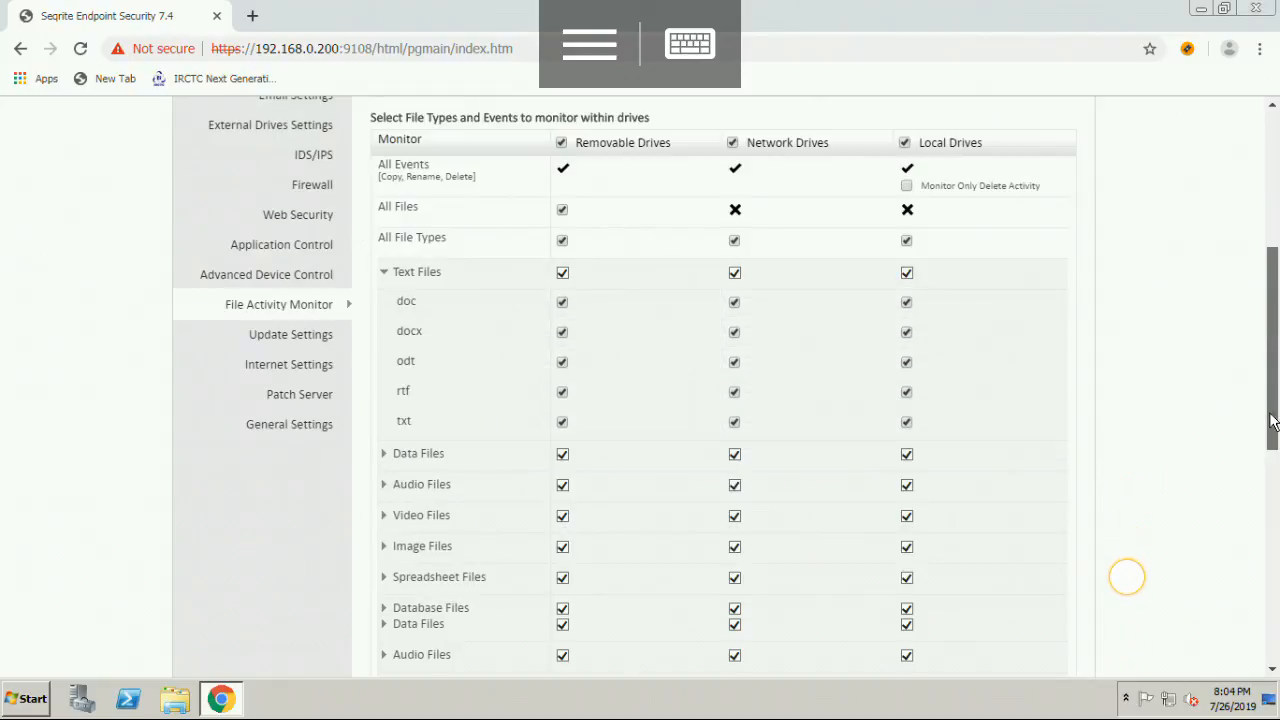
pyautogui.scroll(-3, 1271, 420)
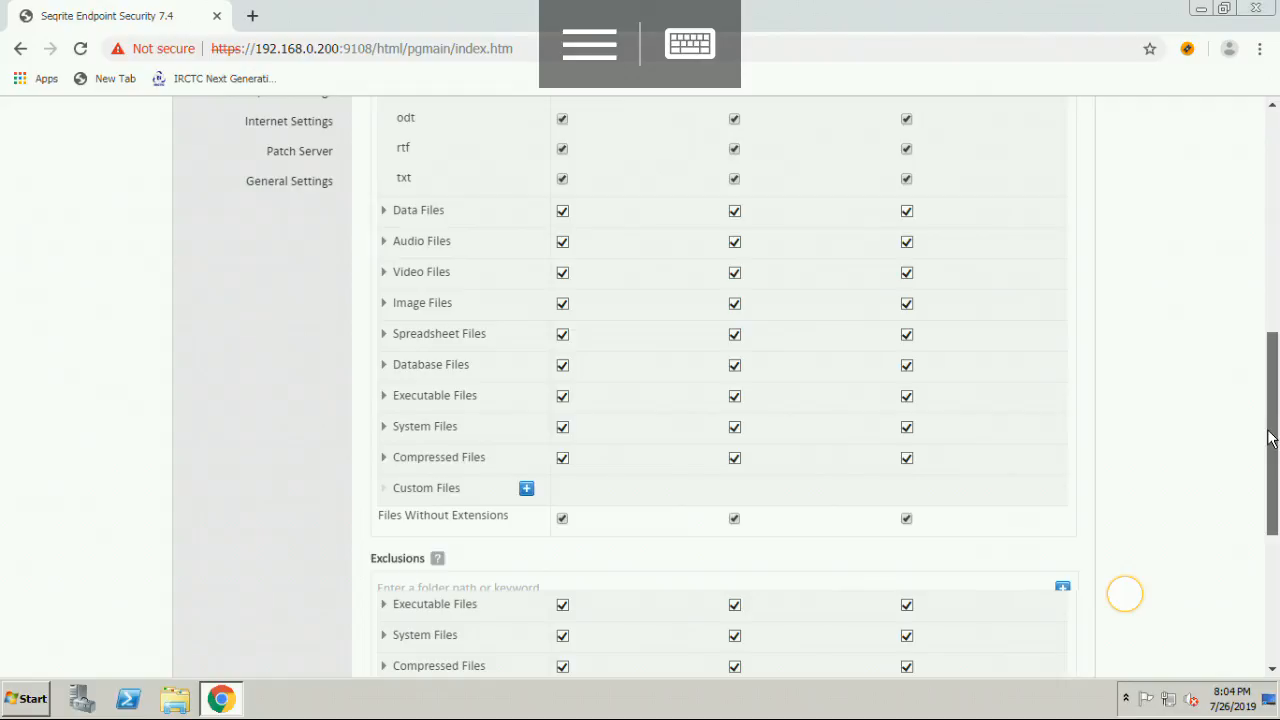
pyautogui.scroll(-2, 1270, 440)
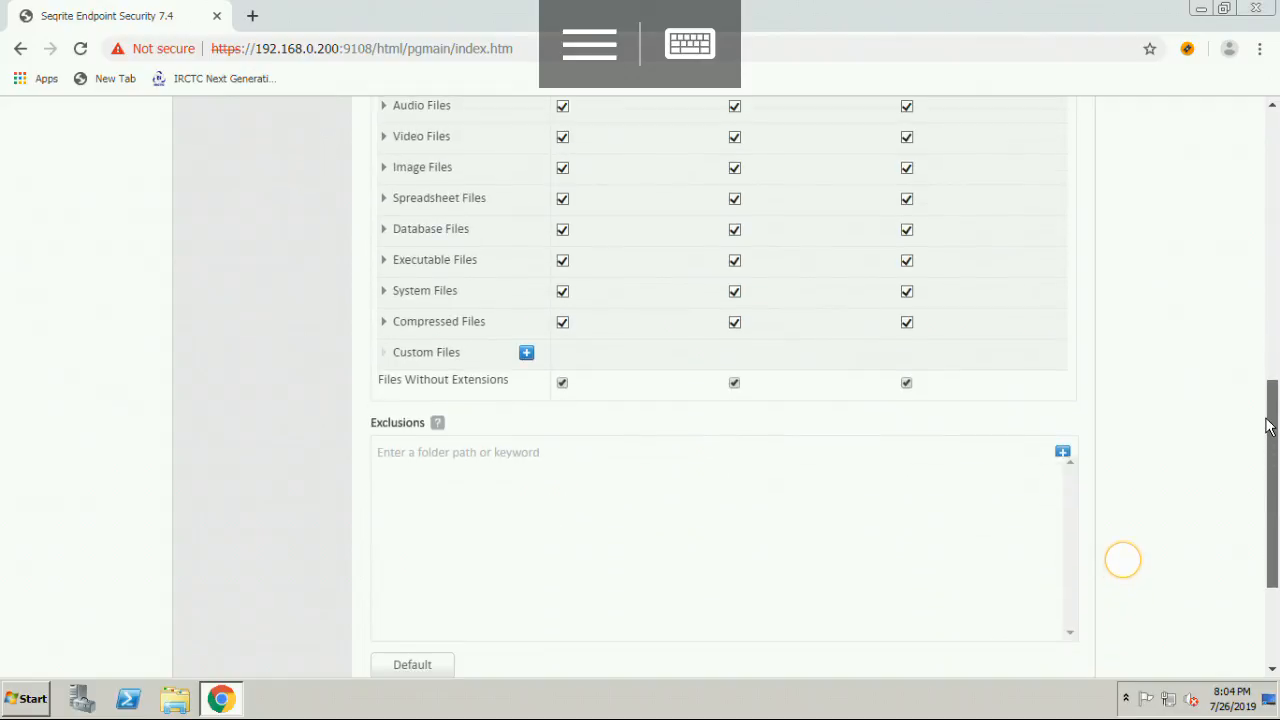
pyautogui.scroll(3, 1267, 425)
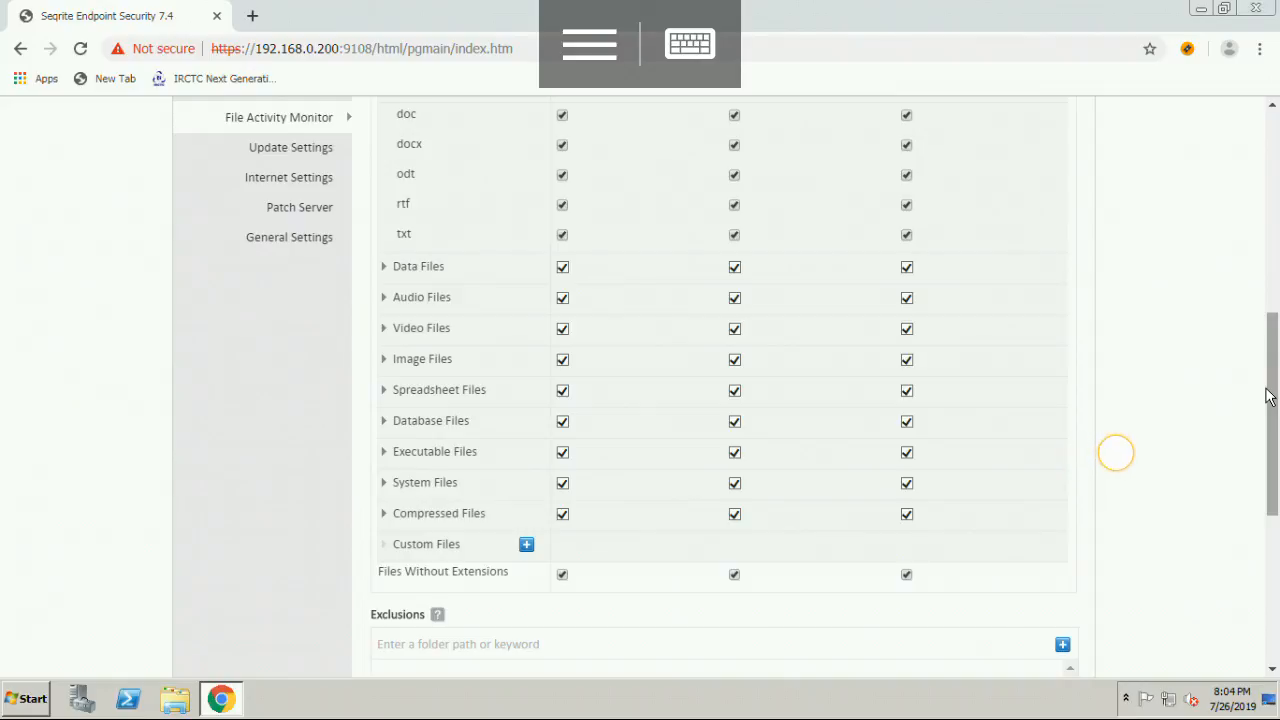
pyautogui.rightClick(1268, 395)
pyautogui.click(1268, 395)
# - Review the policy's update frequency and update mode, its internet proxy settings and its patch server configuration
pyautogui.click(277, 149)
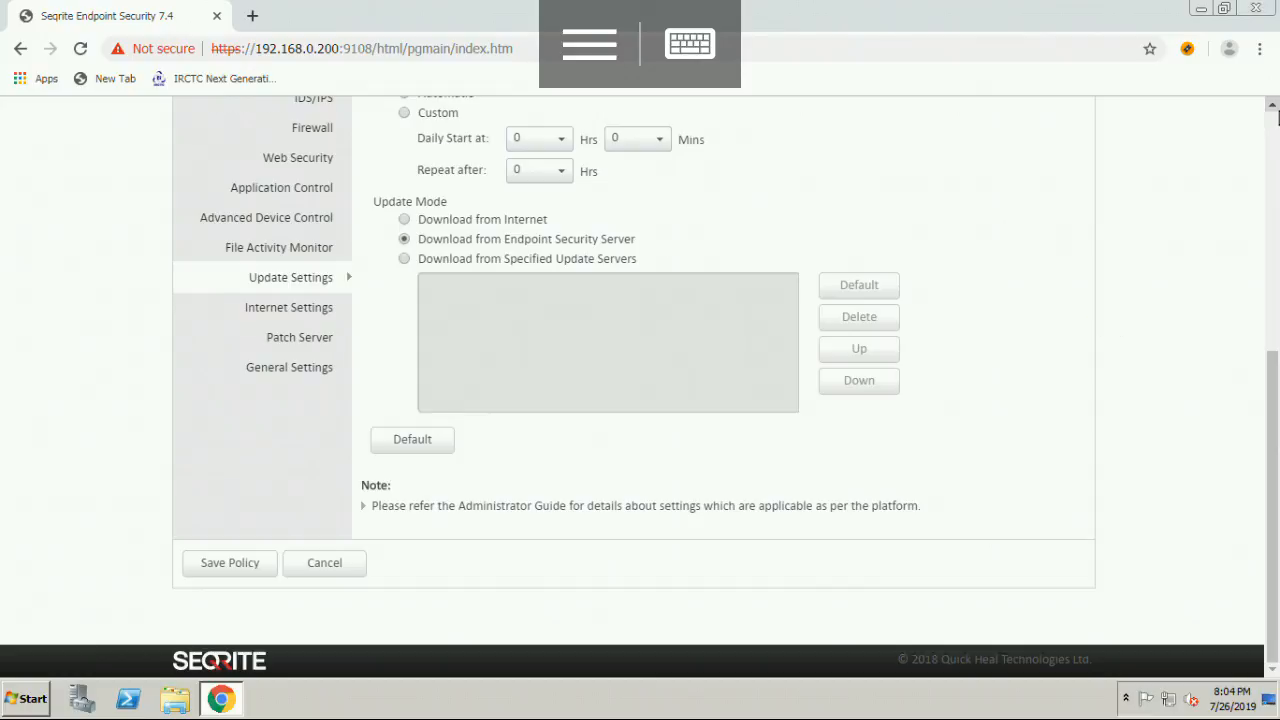
pyautogui.scroll(1, 1277, 117)
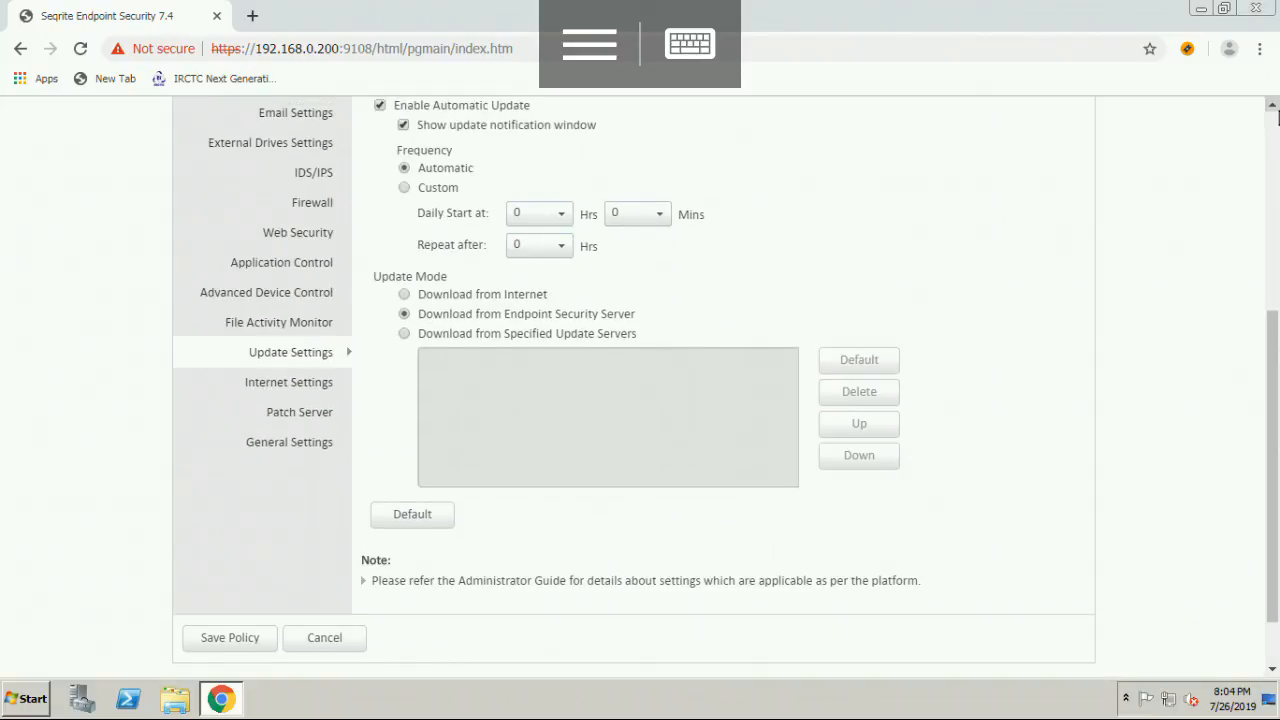
pyautogui.scroll(1, 1277, 117)
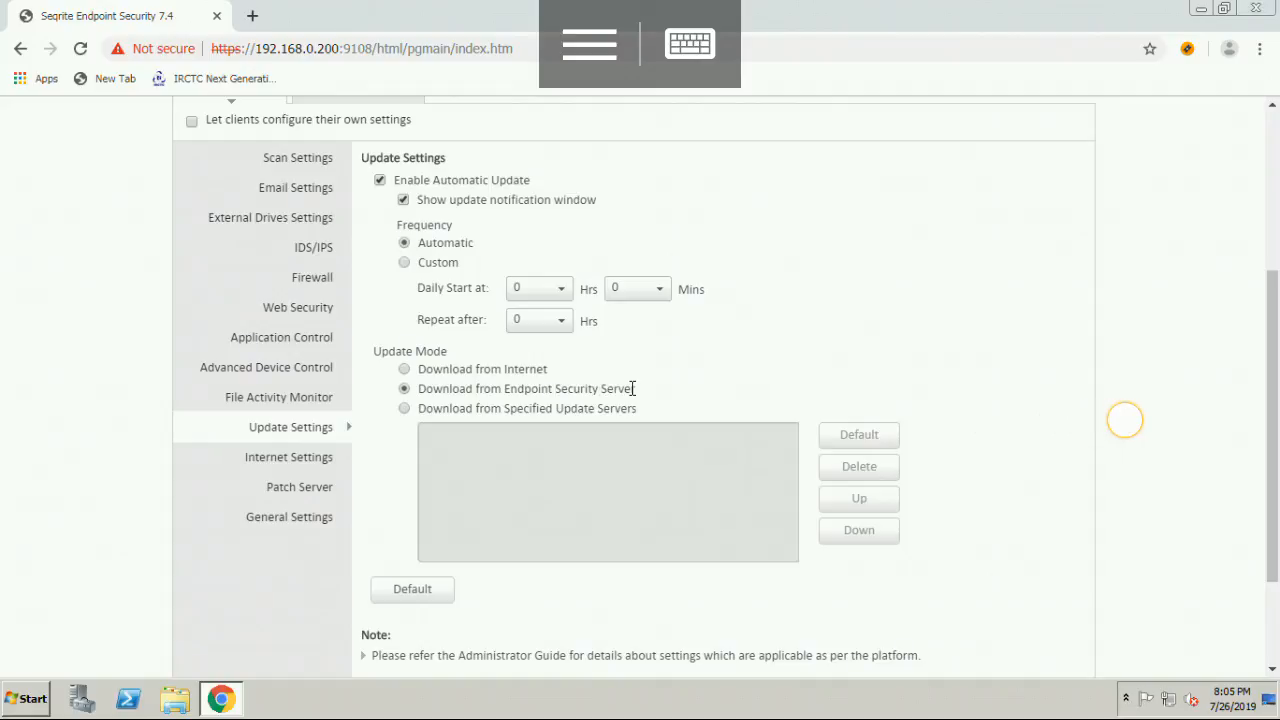
pyautogui.click(295, 469)
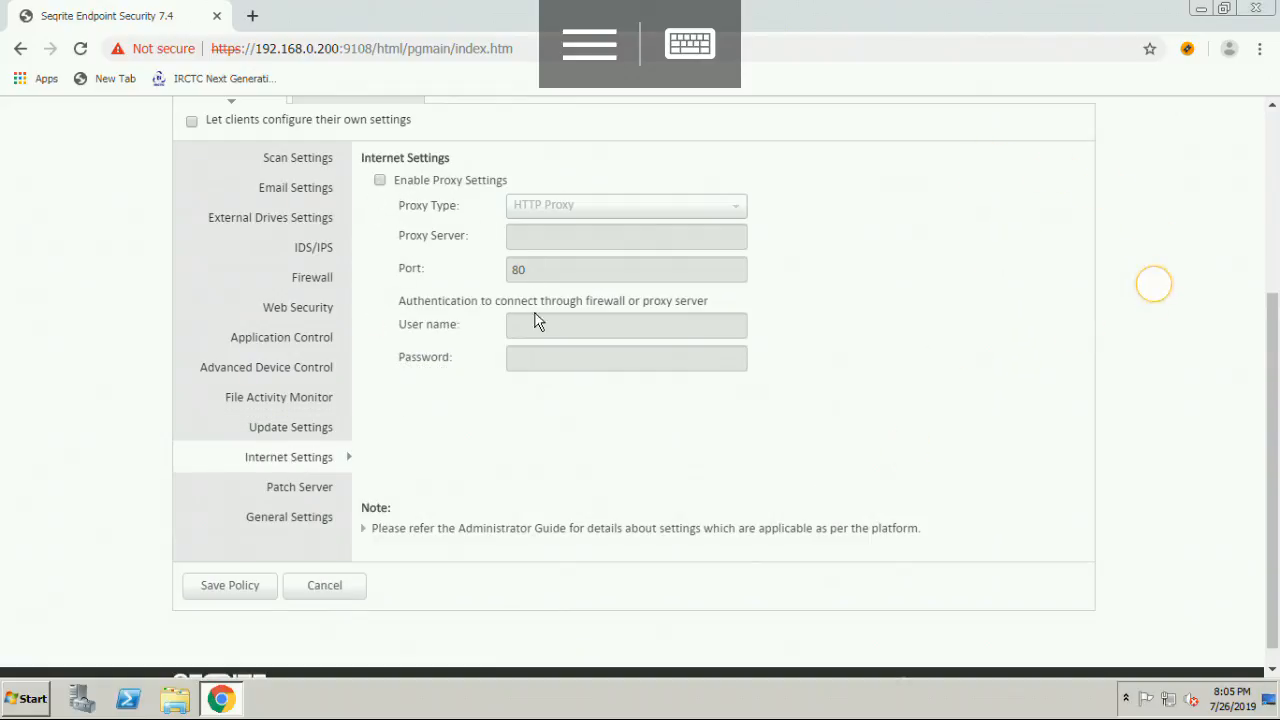
pyautogui.click(293, 490)
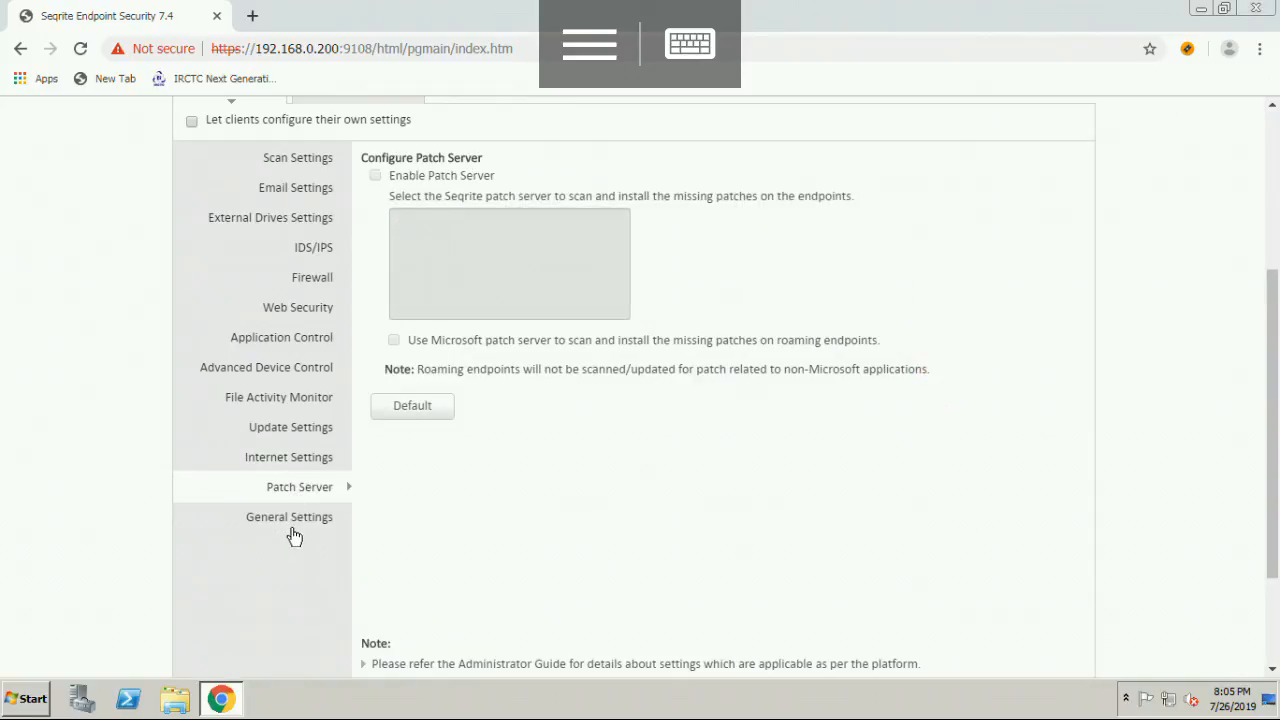
# - Review the policy's General Settings, checking the hidden system tray icons and the day choices for turning the tray icon red
pyautogui.click(292, 530)
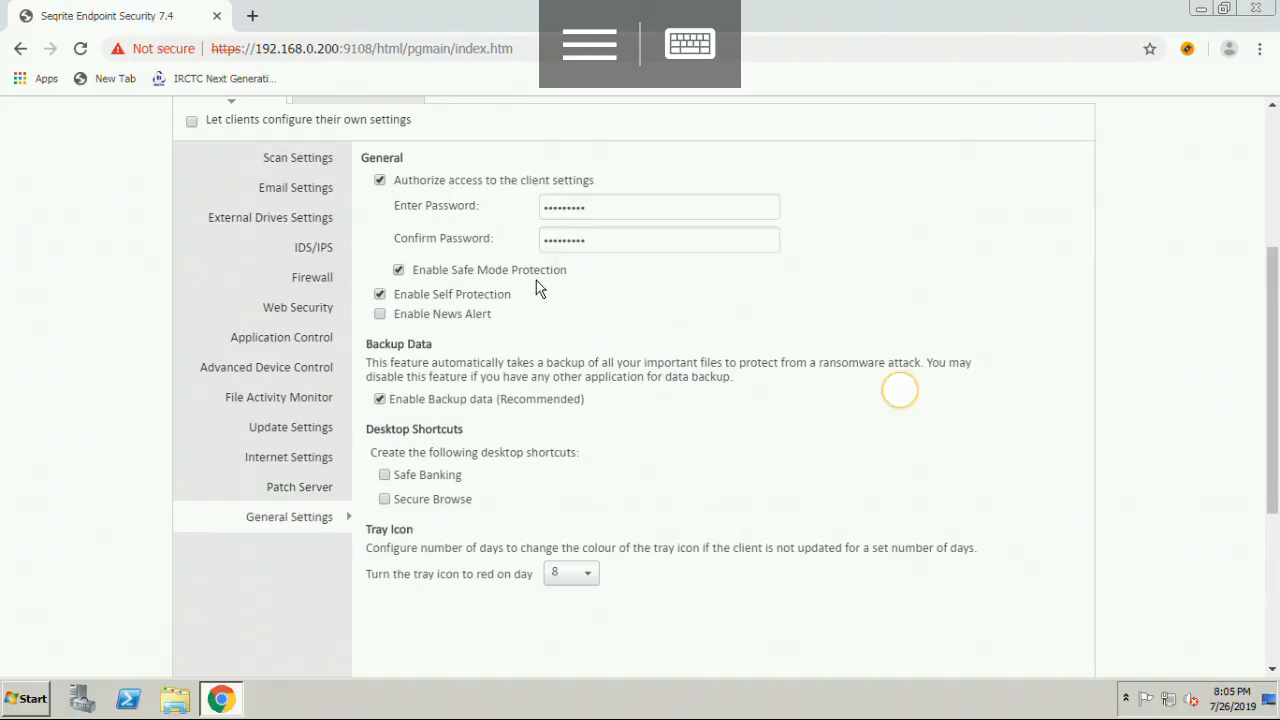
pyautogui.click(1126, 701)
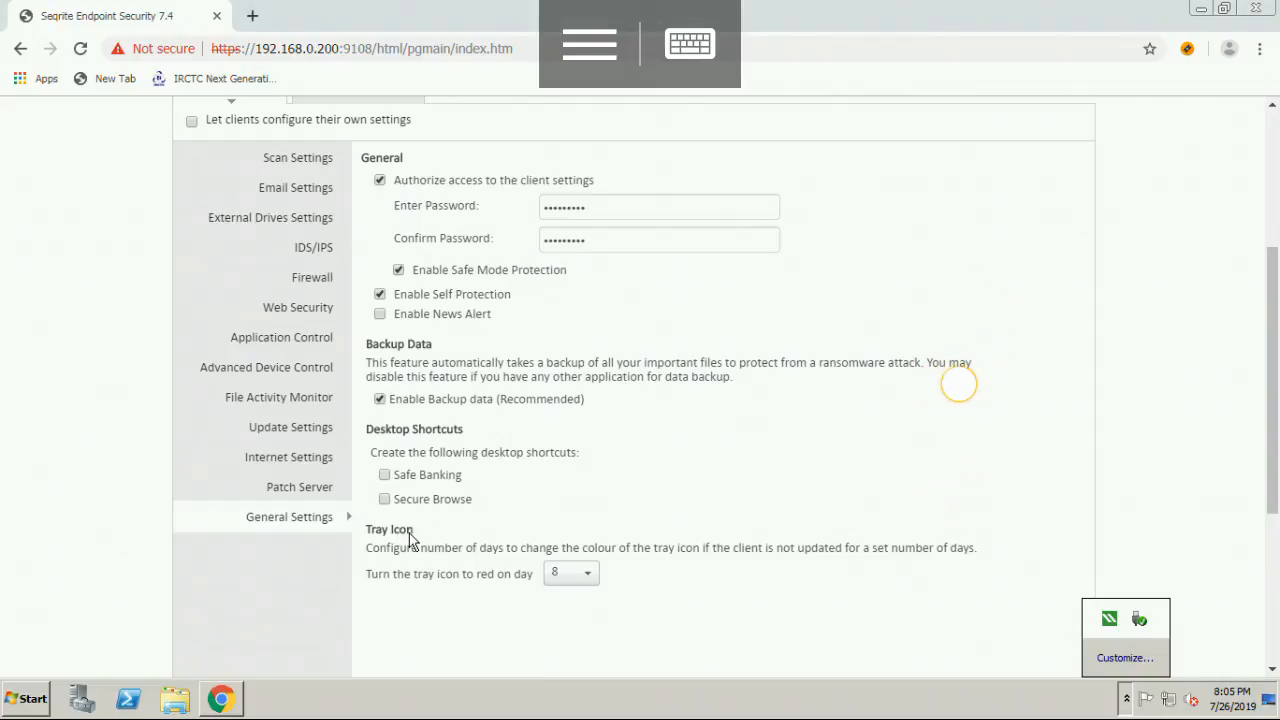
pyautogui.click(587, 578)
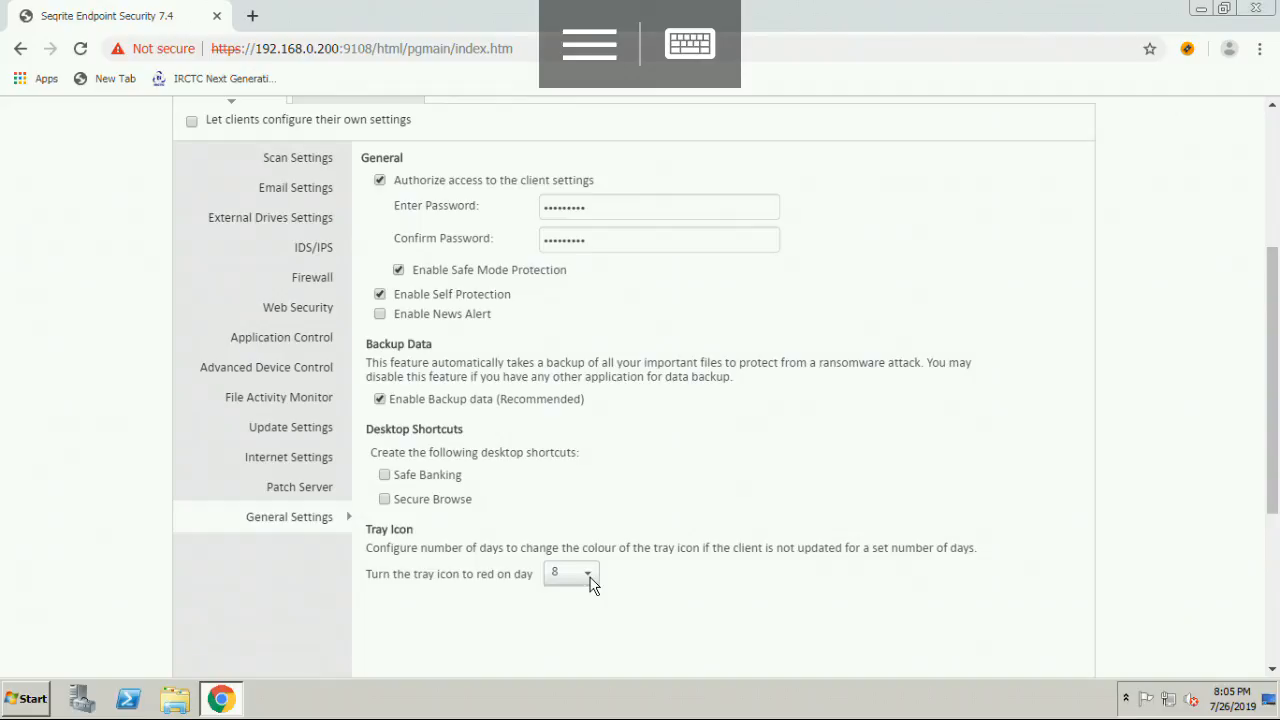
pyautogui.click(588, 577)
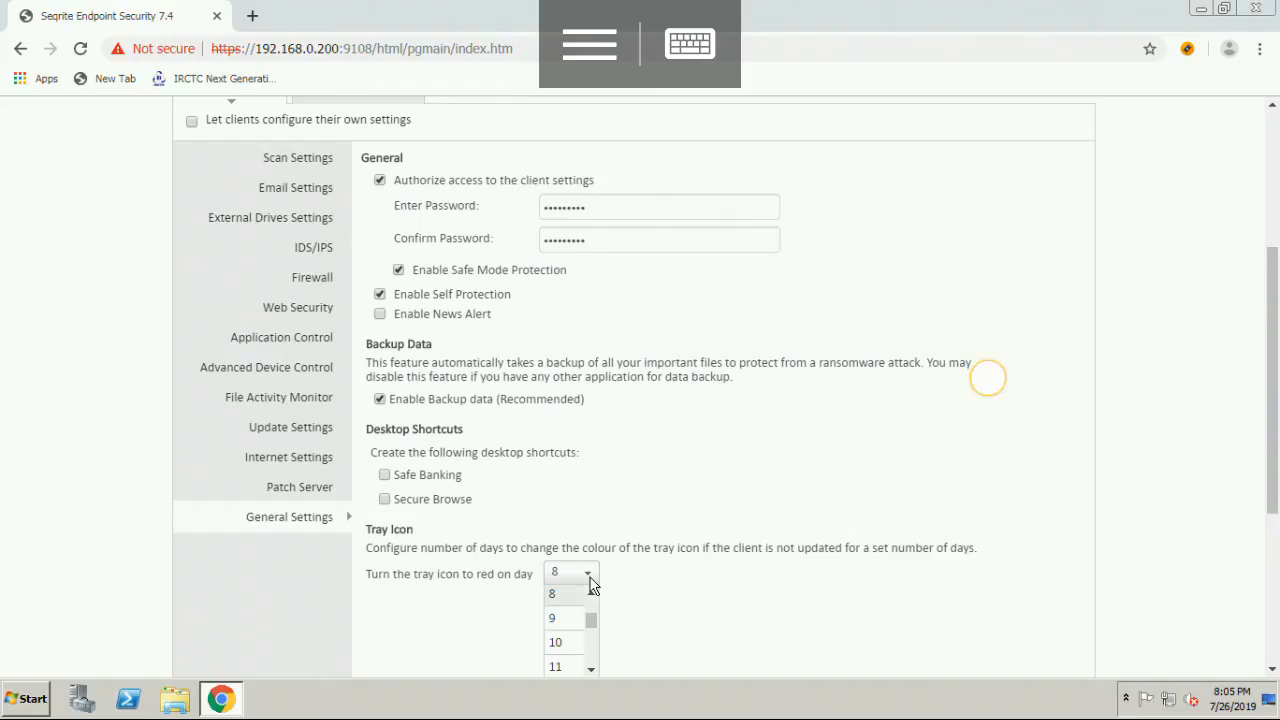
pyautogui.click(589, 578)
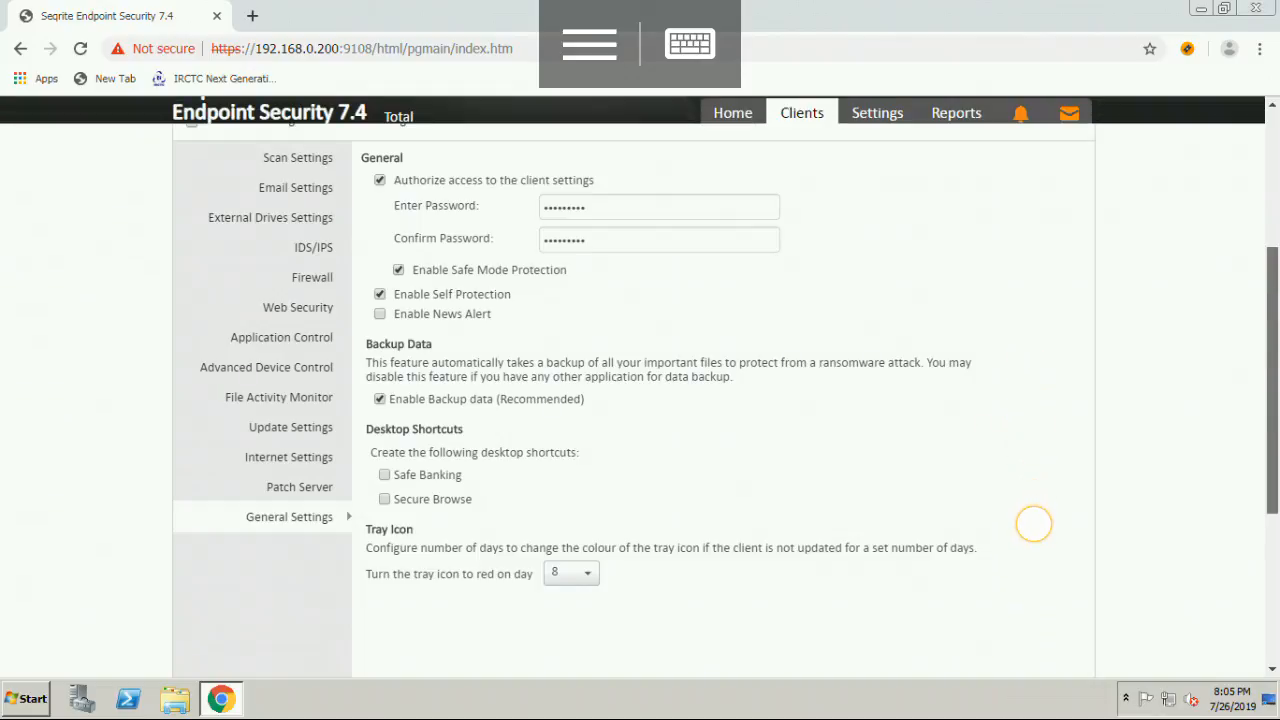
# - Finish looking over the General Settings page and open the NO_ACCESS policy's schedule settings for the client scan
pyautogui.scroll(5, 1034, 524)
pyautogui.scroll(-8, 1034, 524)
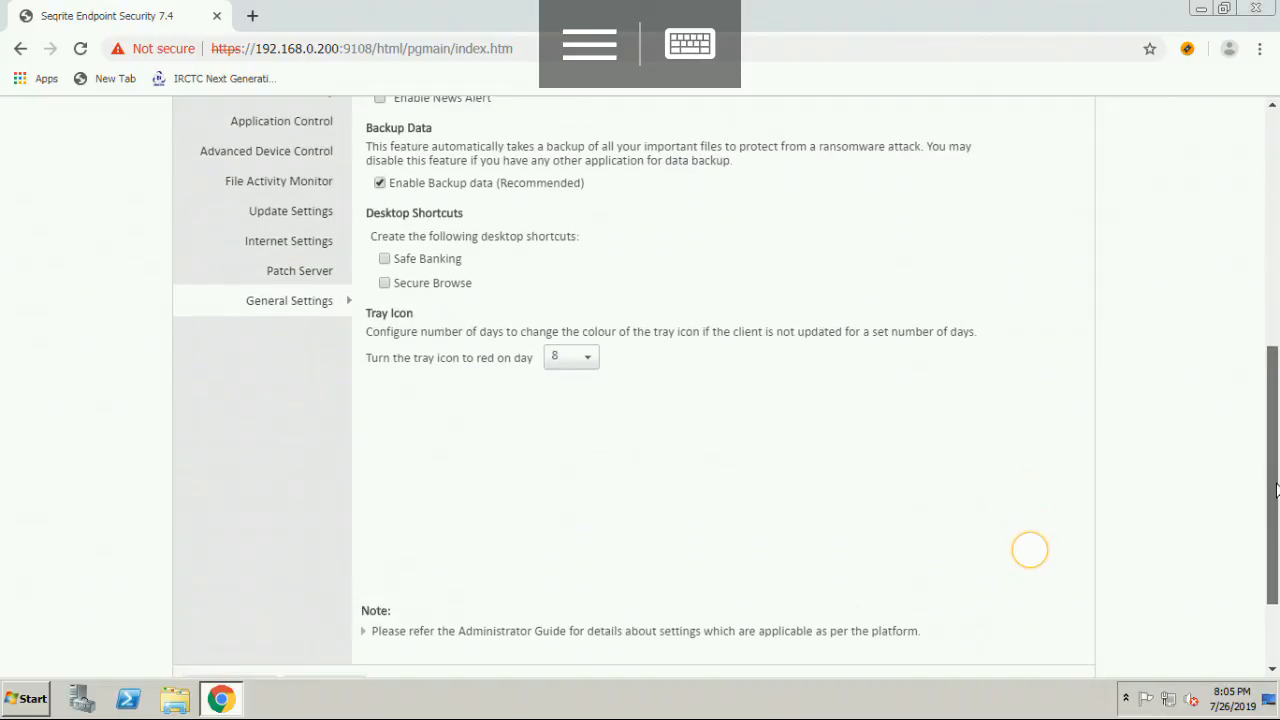
pyautogui.scroll(-2, 1030, 550)
pyautogui.scroll(3, 1076, 303)
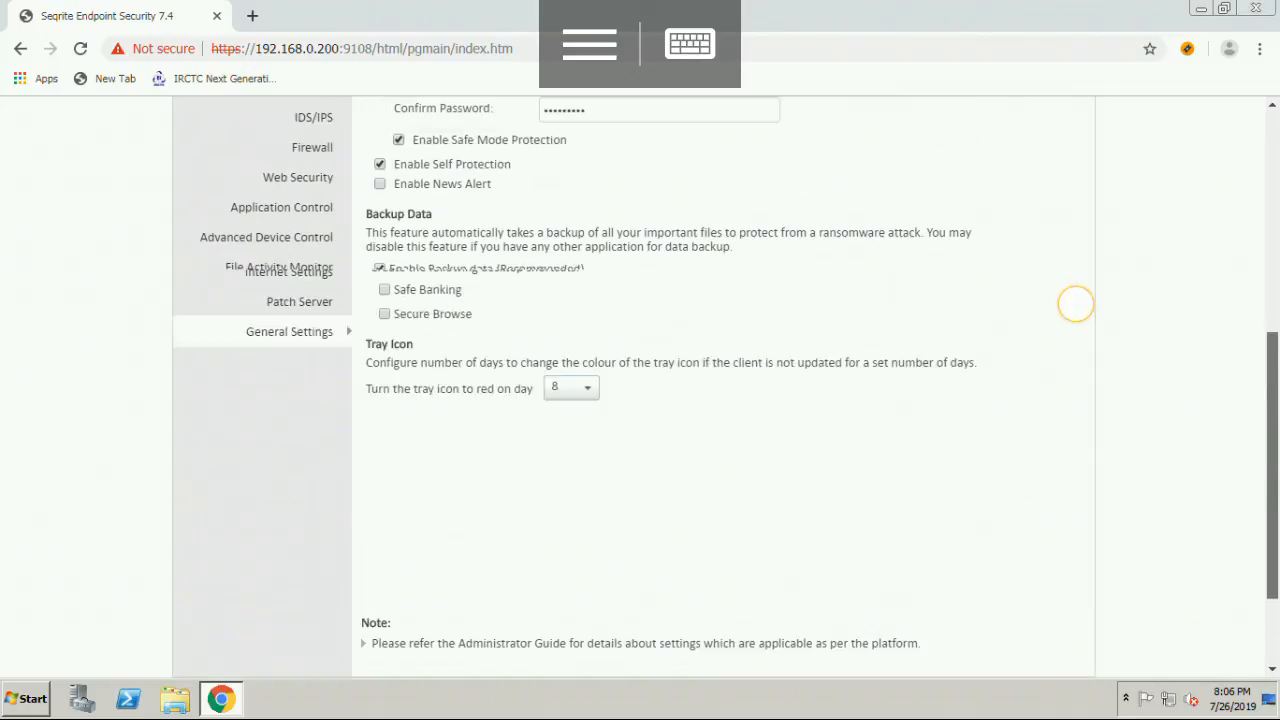
pyautogui.scroll(5, 1076, 303)
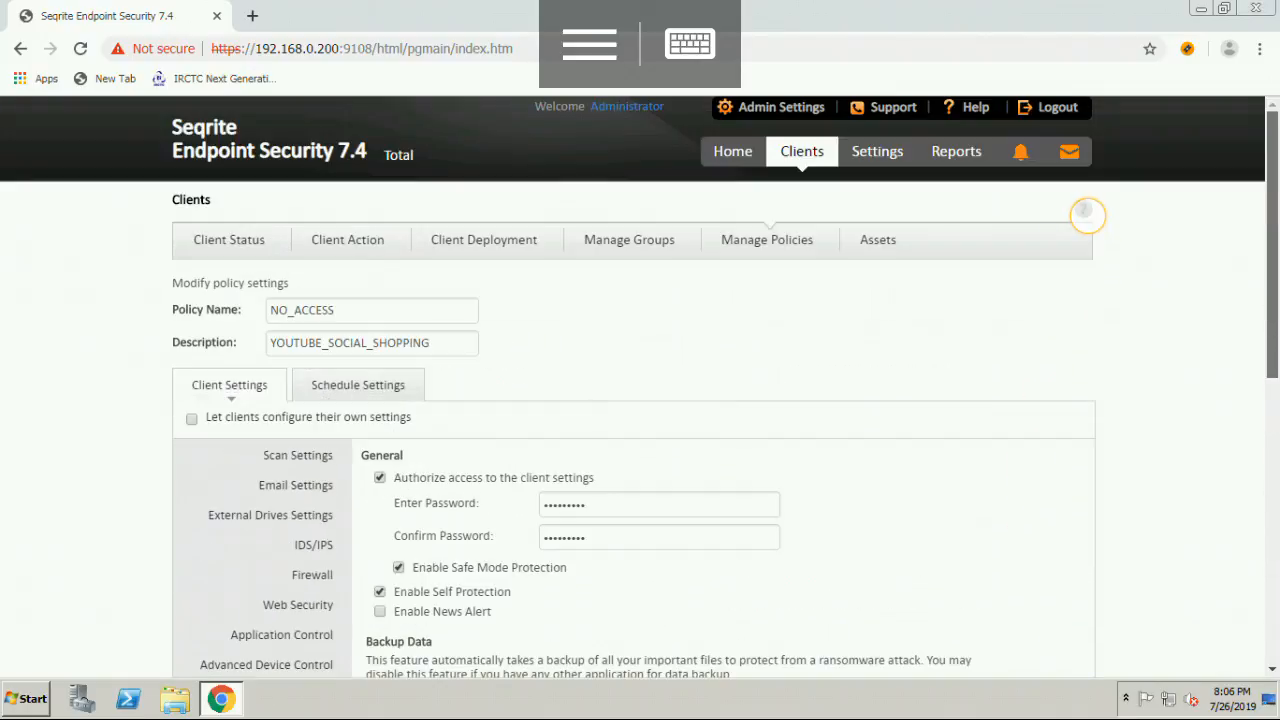
pyautogui.click(337, 394)
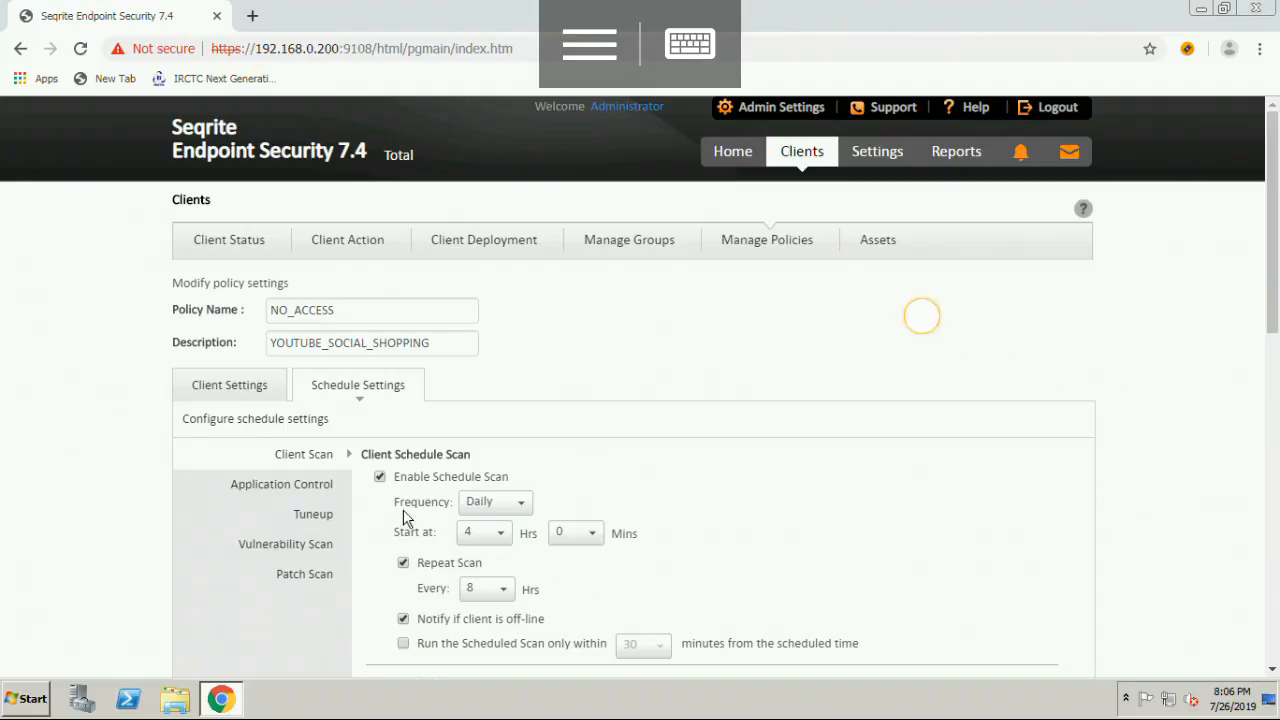
# - Review the policy's remaining schedule settings, from Application Control through Tuneup and its repeat interval choices to Vulnerability Scan and Patch Scan
pyautogui.click(311, 494)
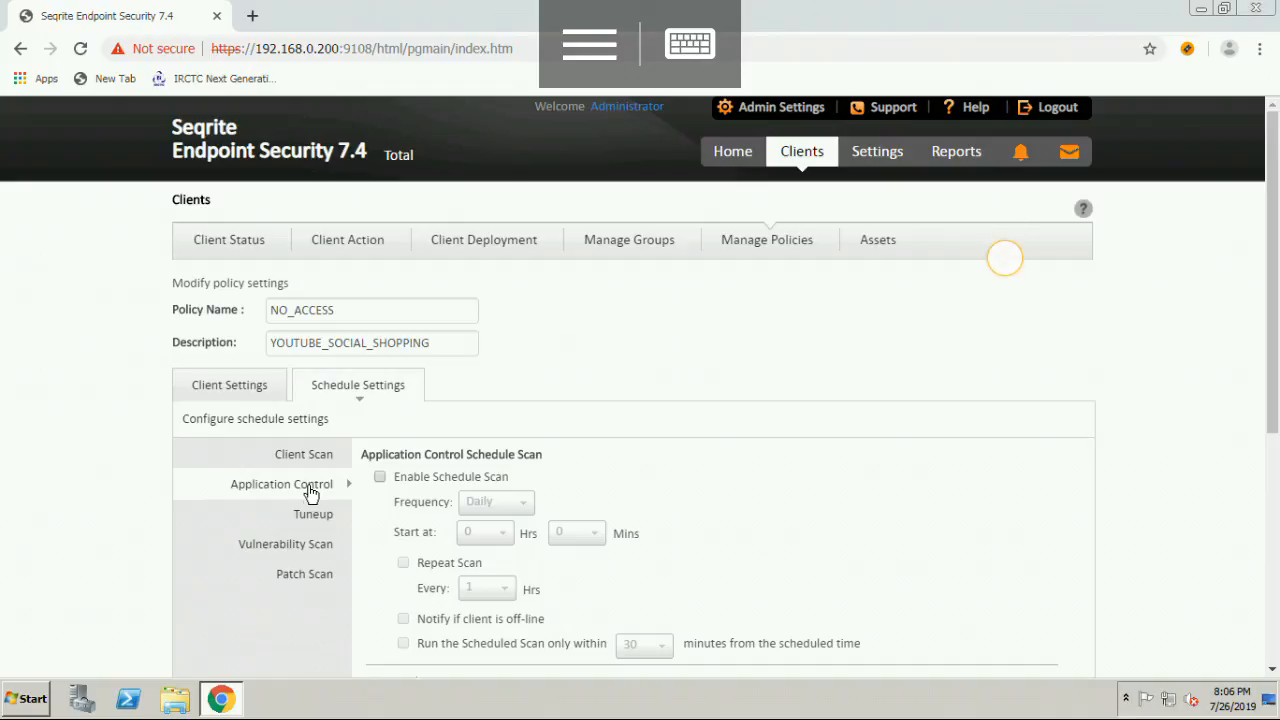
pyautogui.click(315, 524)
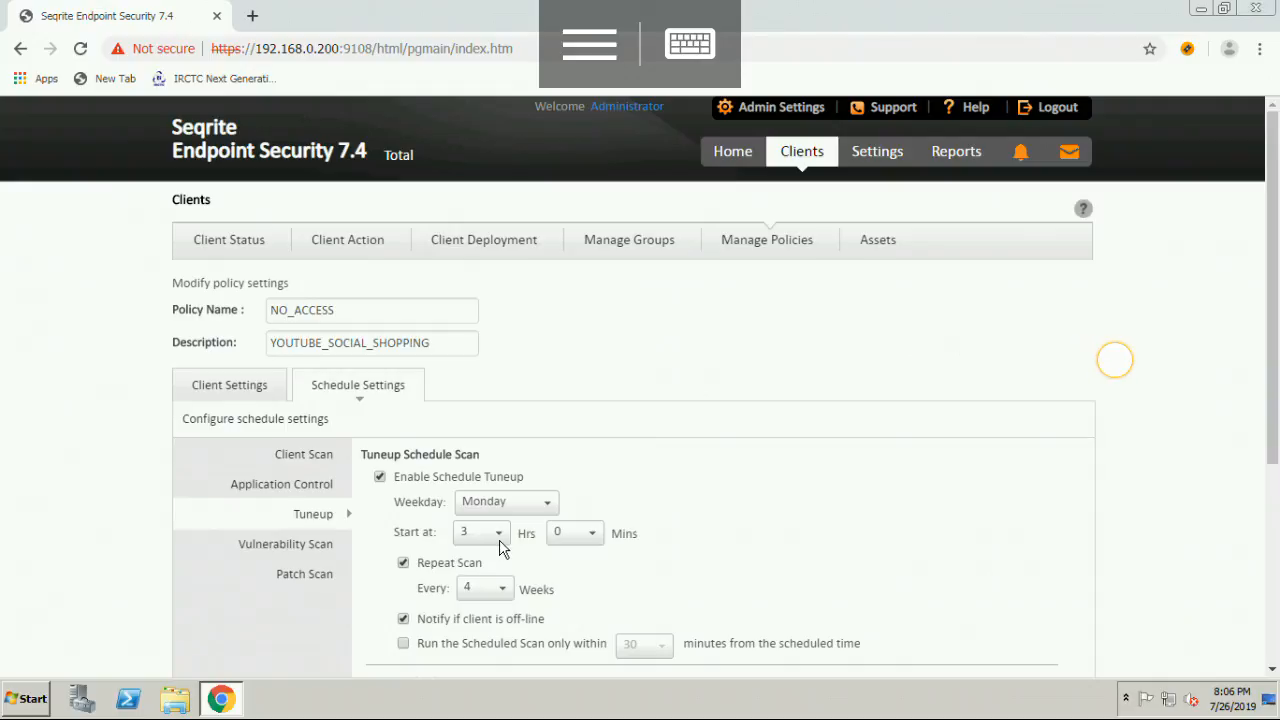
pyautogui.click(503, 592)
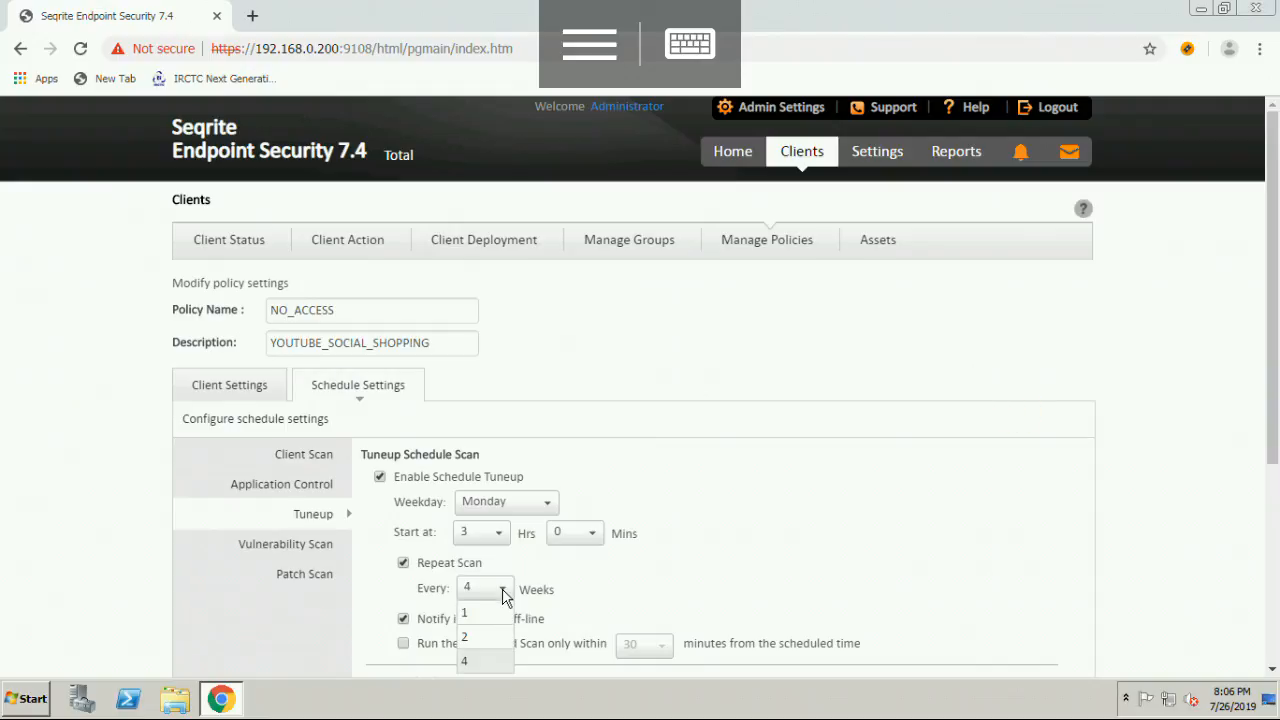
pyautogui.click(503, 594)
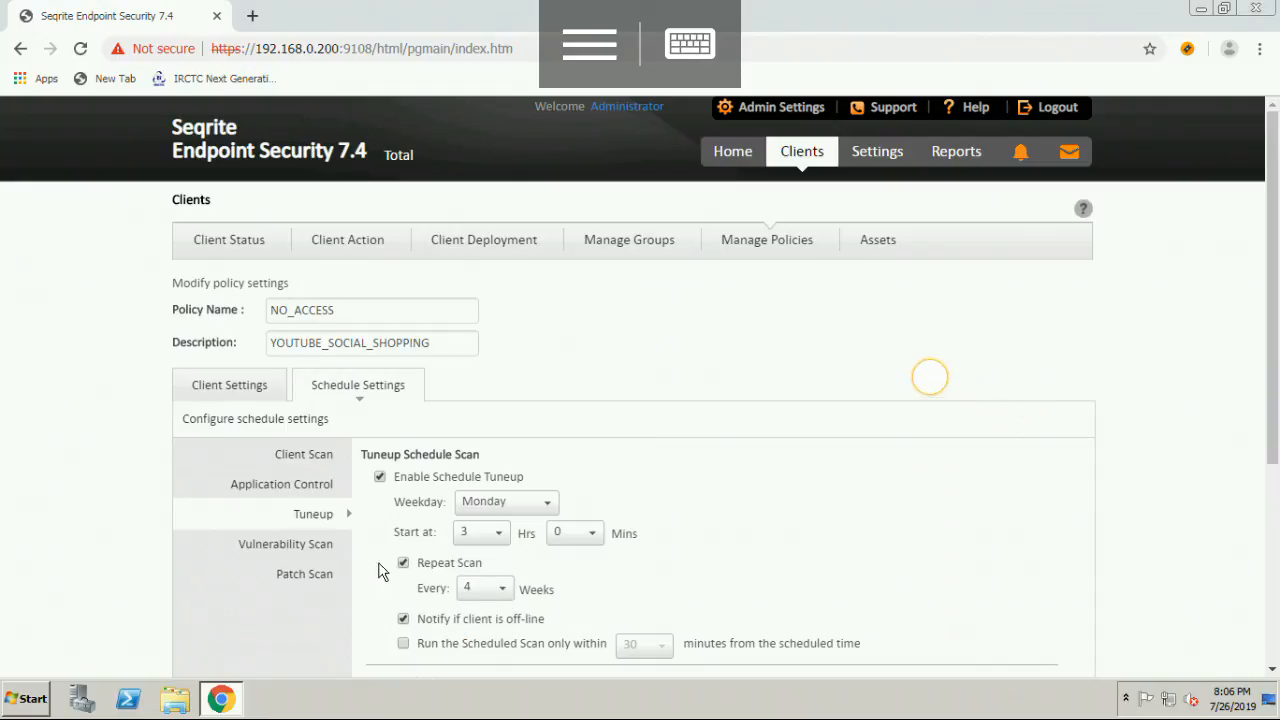
pyautogui.click(313, 556)
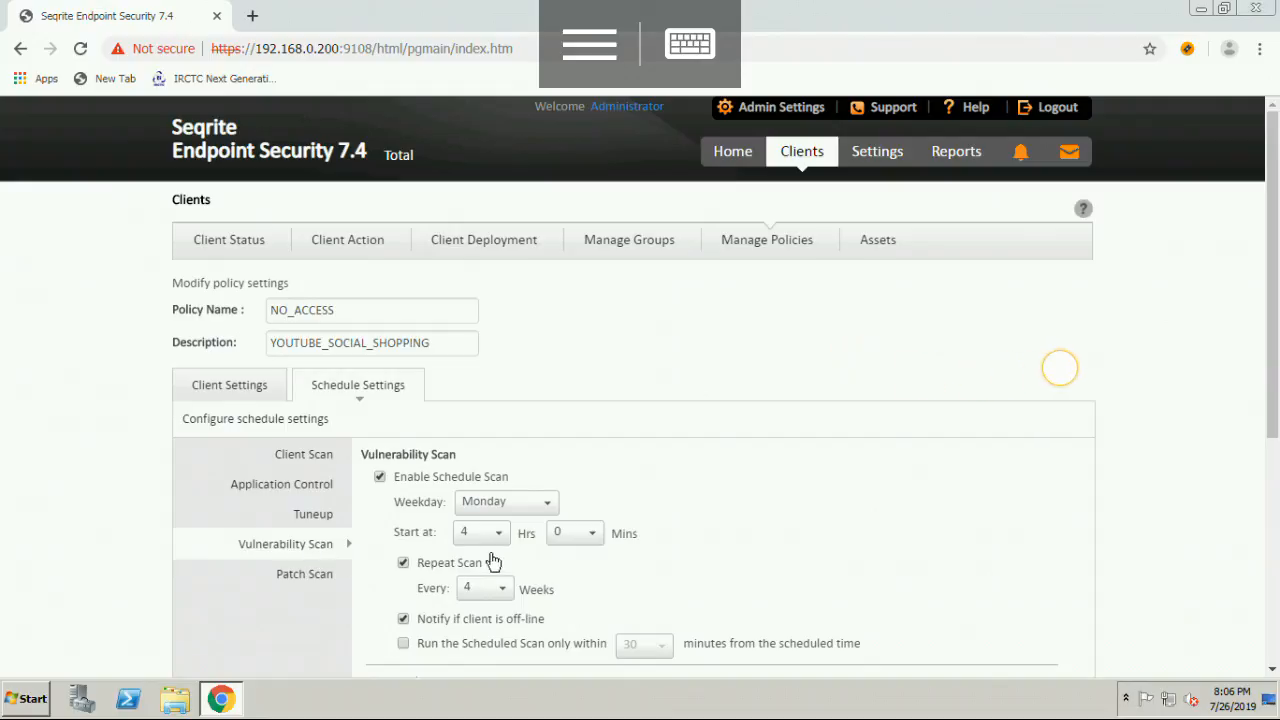
pyautogui.click(297, 580)
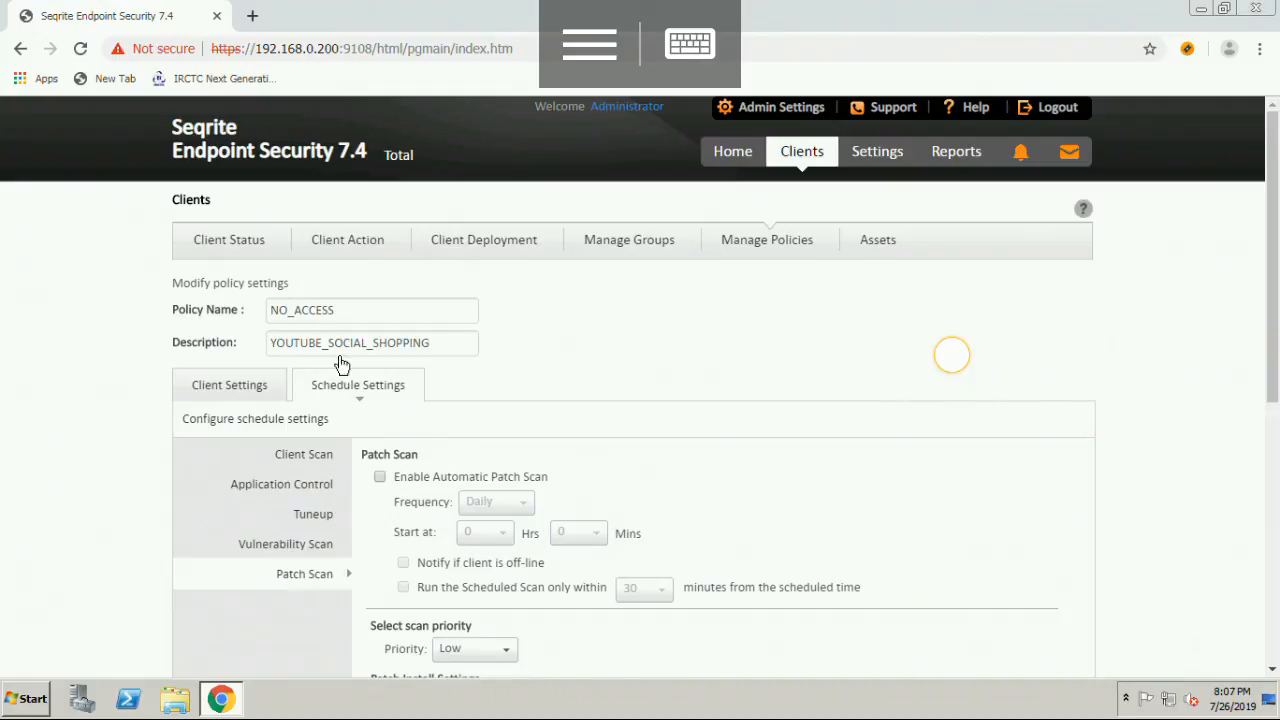
# - Leave the policy's schedule settings and open the Assets section to look over its list of all EPS Console endpoints
pyautogui.click(630, 250)
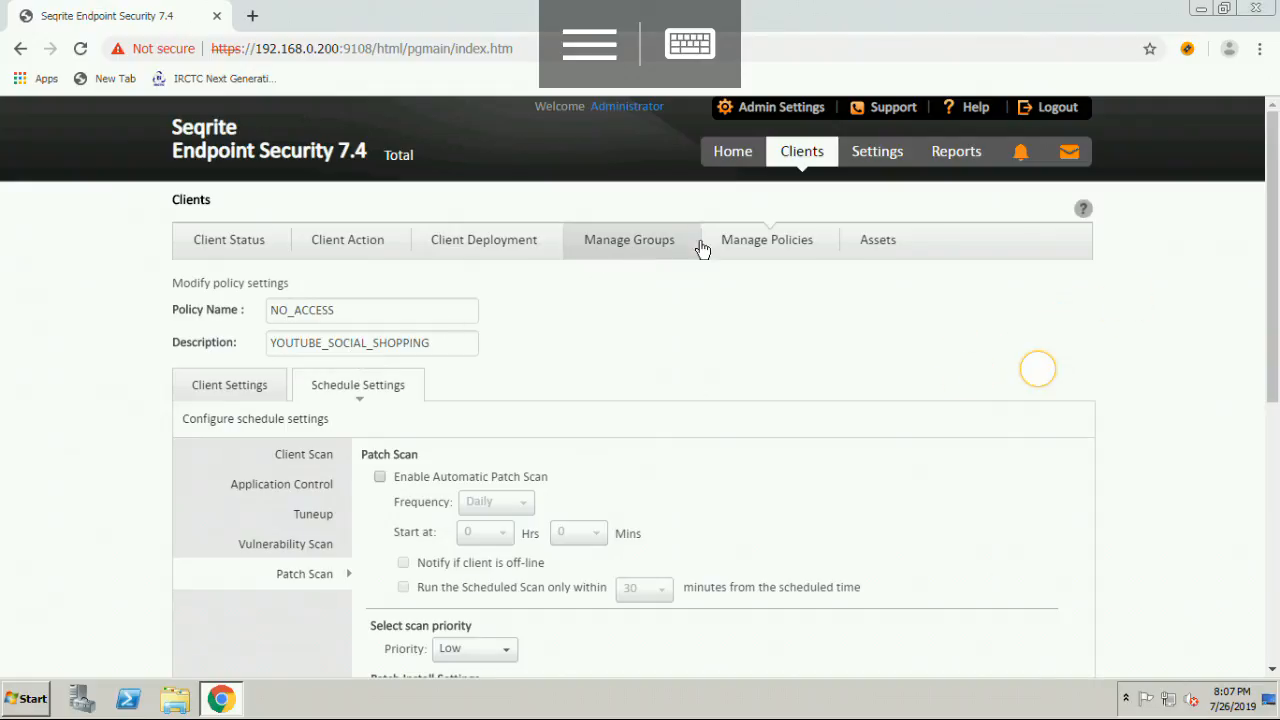
pyautogui.click(775, 240)
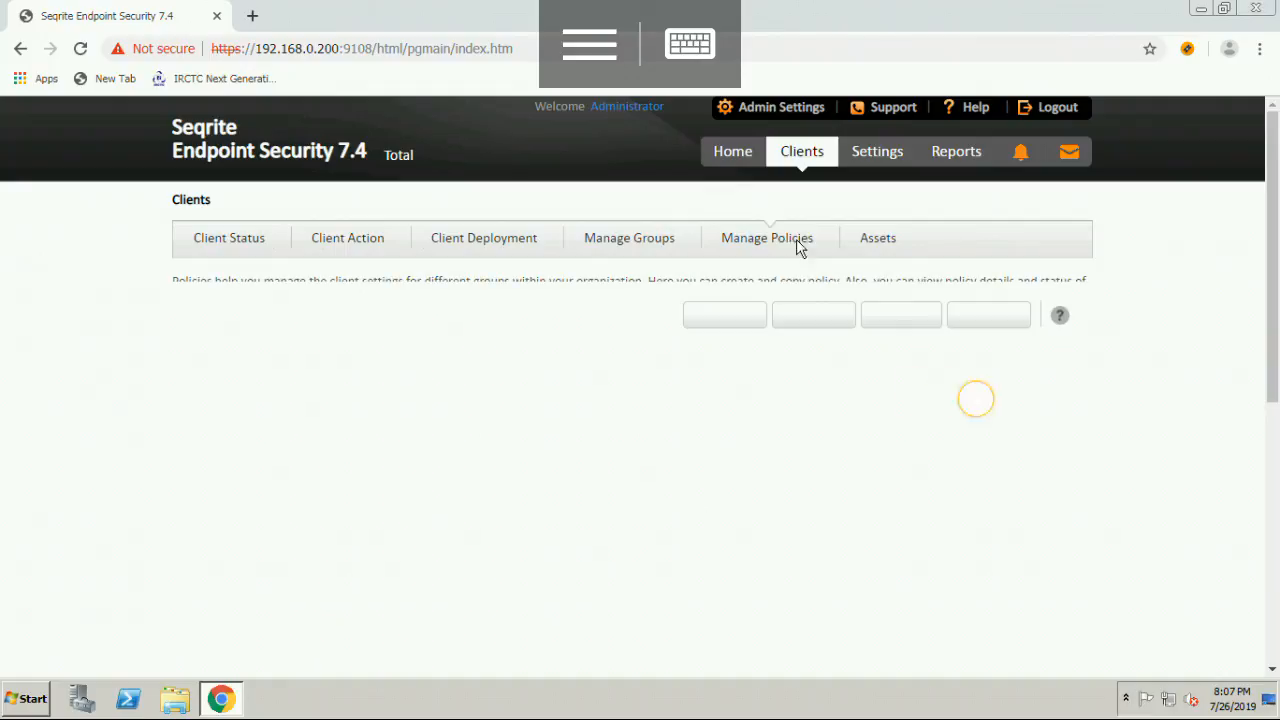
pyautogui.click(880, 245)
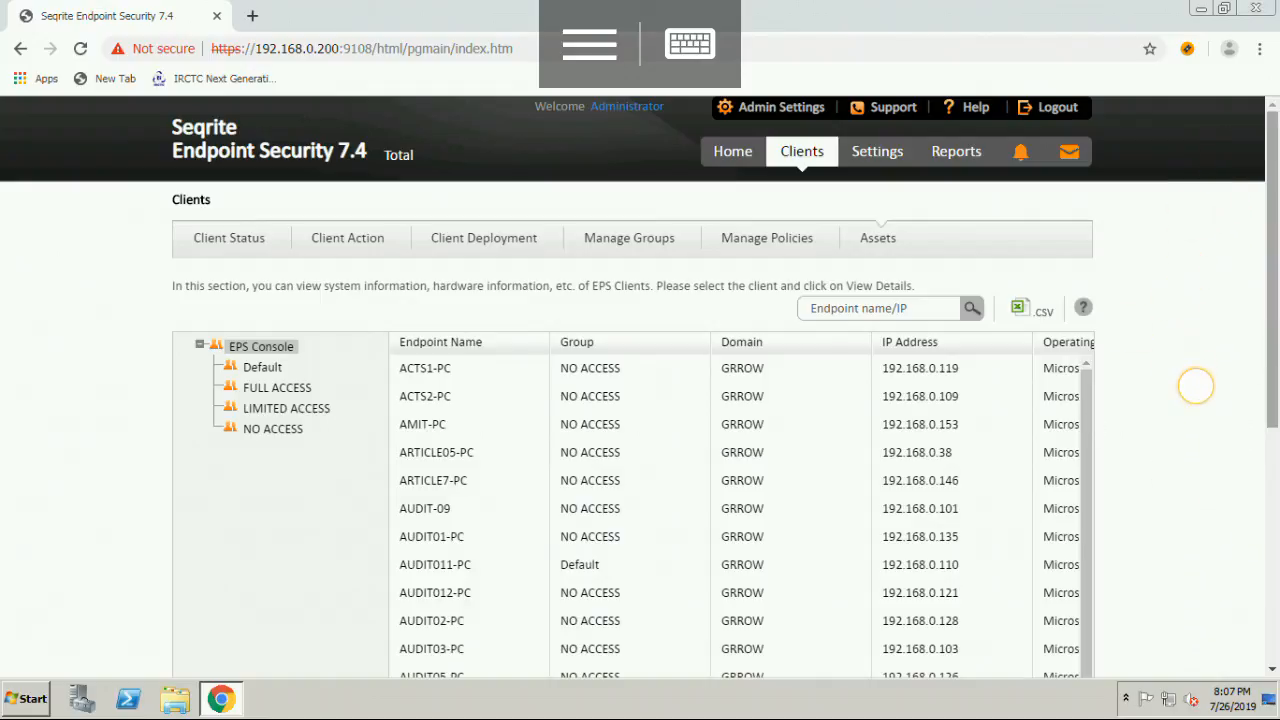
pyautogui.moveTo(1276, 330); pyautogui.dragTo(1276, 505)
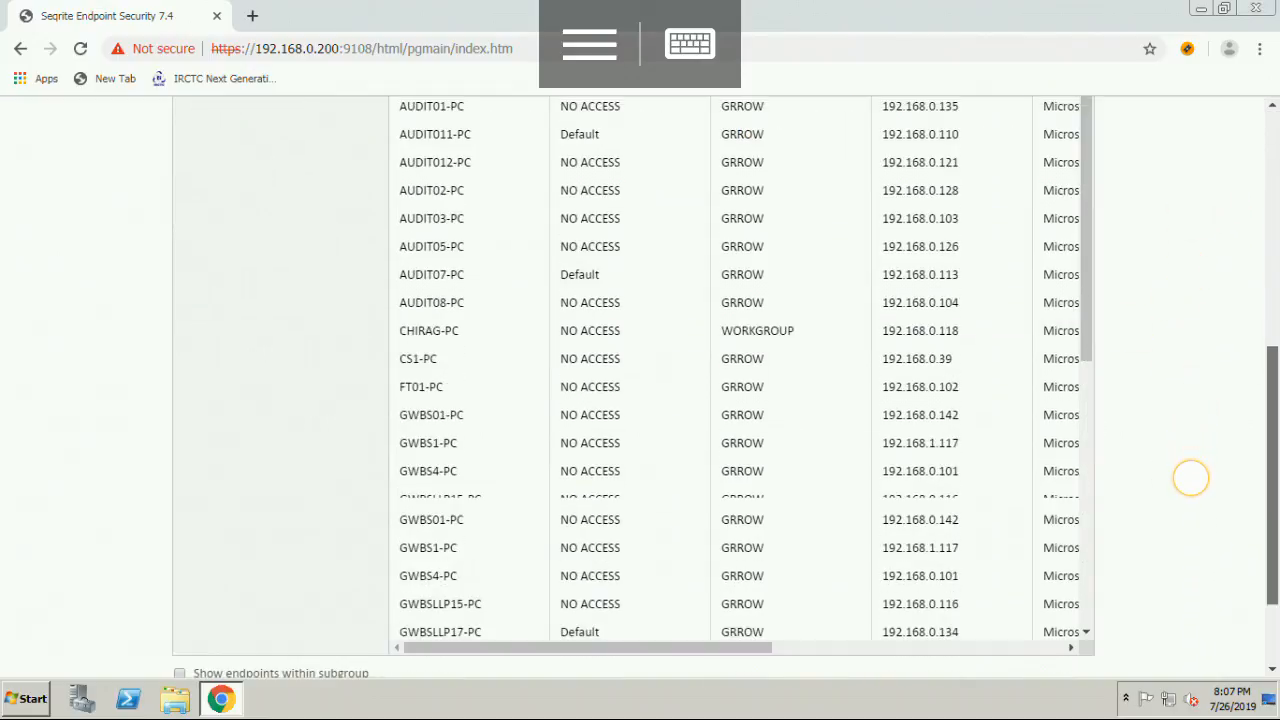
pyautogui.moveTo(1275, 360); pyautogui.dragTo(1165, 360)
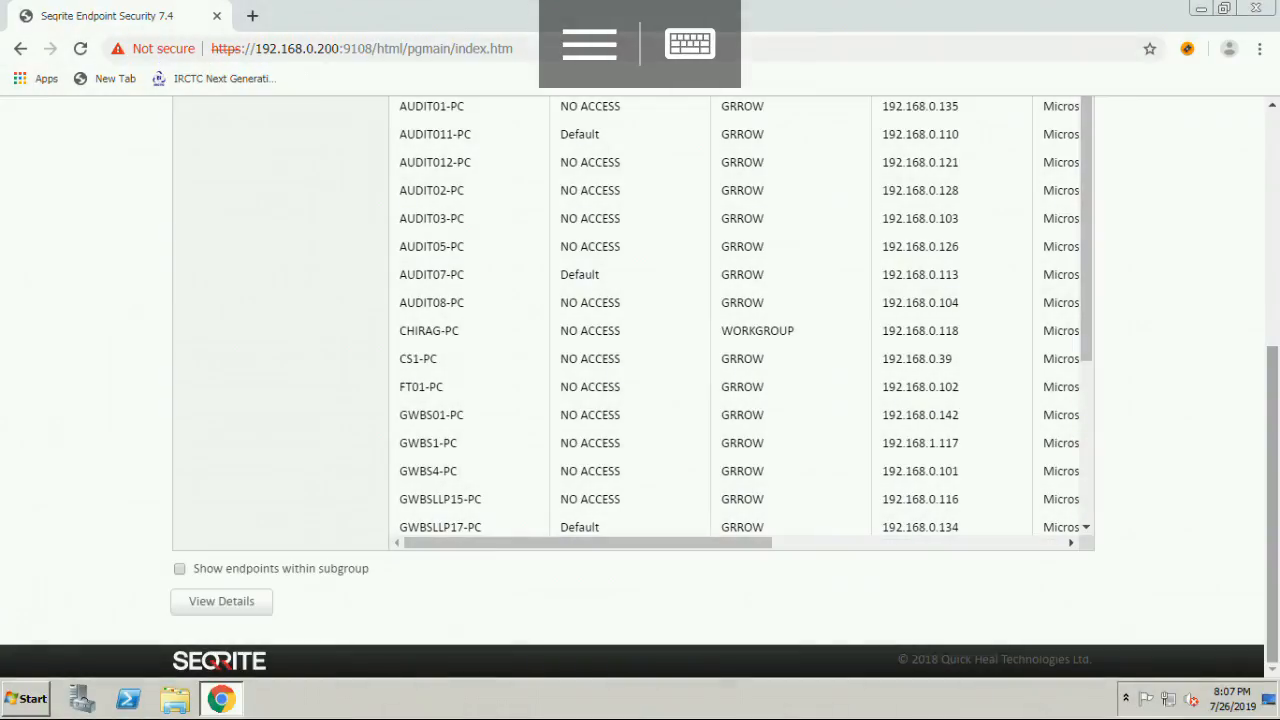
# - Examine the remaining columns of the Assets endpoint list, covering each endpoint's operating system and hardware manufacturer
pyautogui.rightClick(1070, 558)
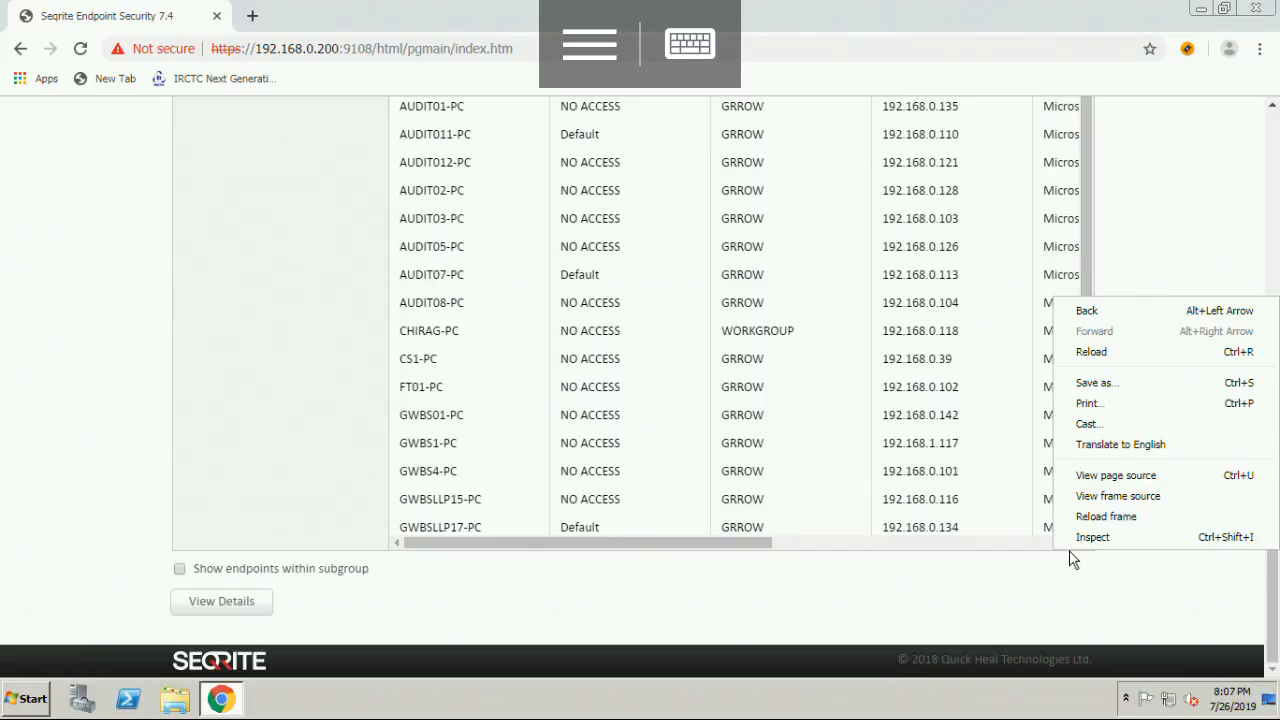
pyautogui.click(1072, 560)
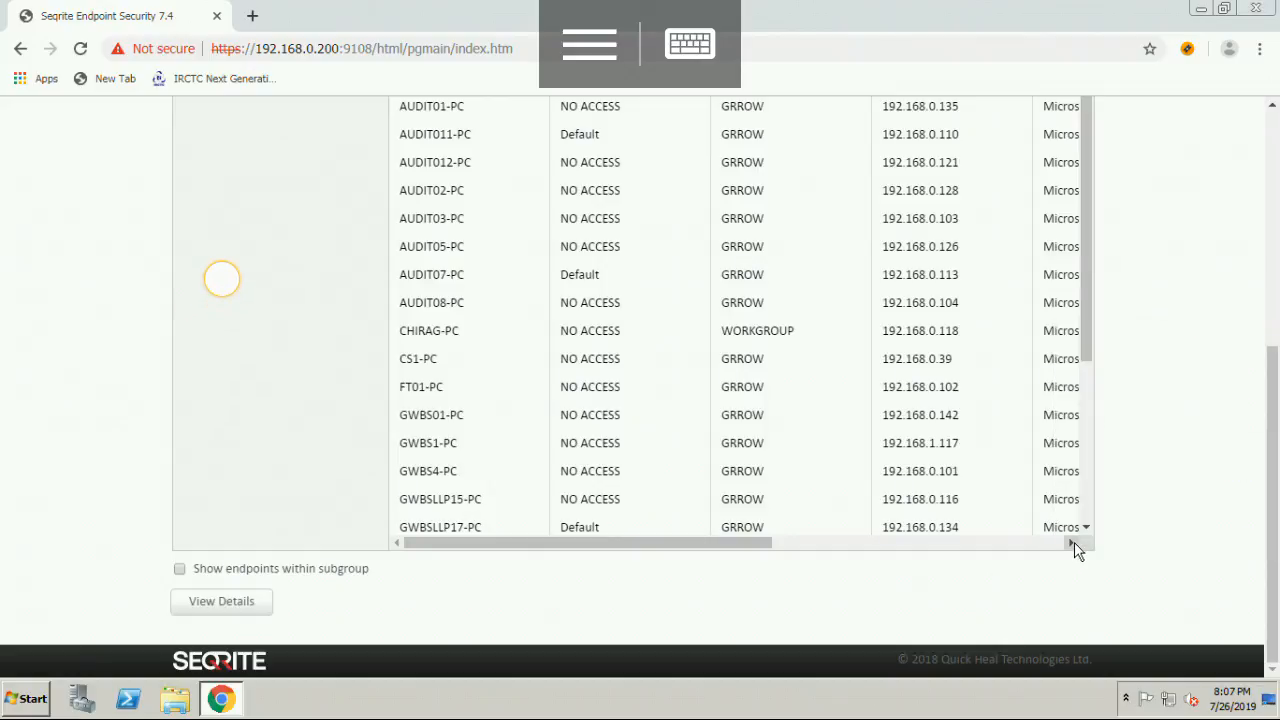
pyautogui.click(1072, 543)
pyautogui.click(1074, 542)
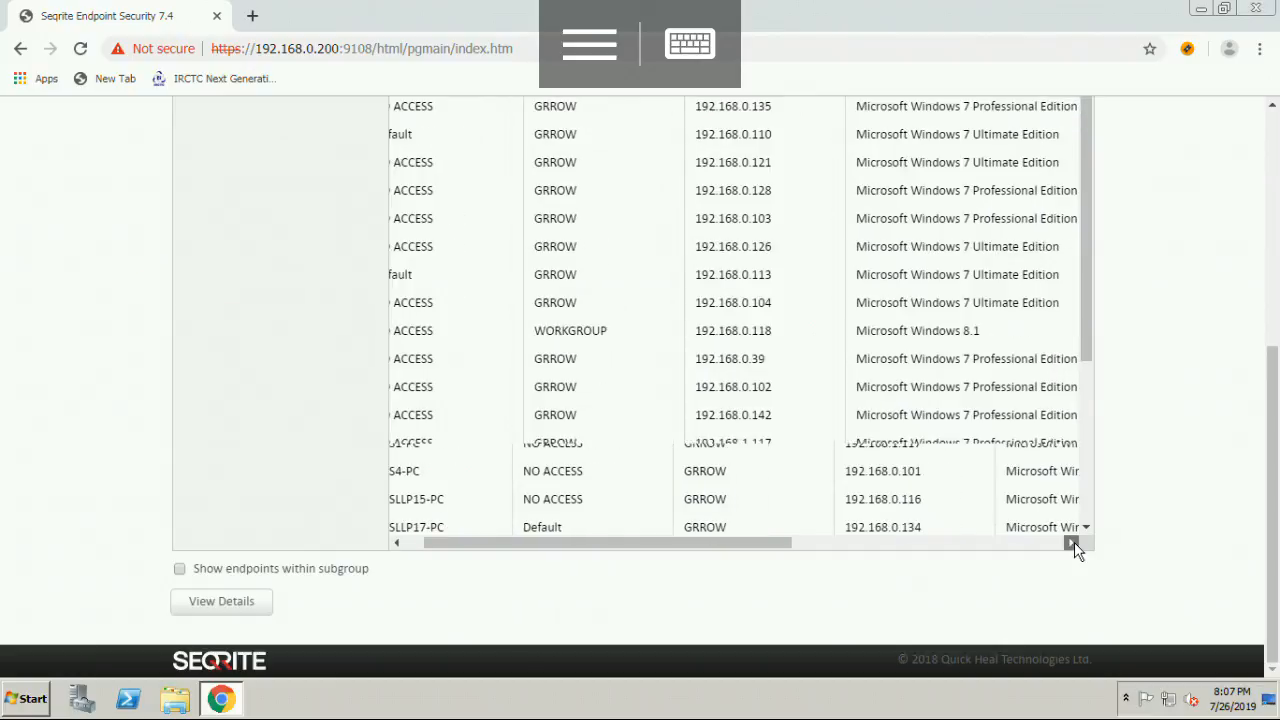
pyautogui.click(1074, 542)
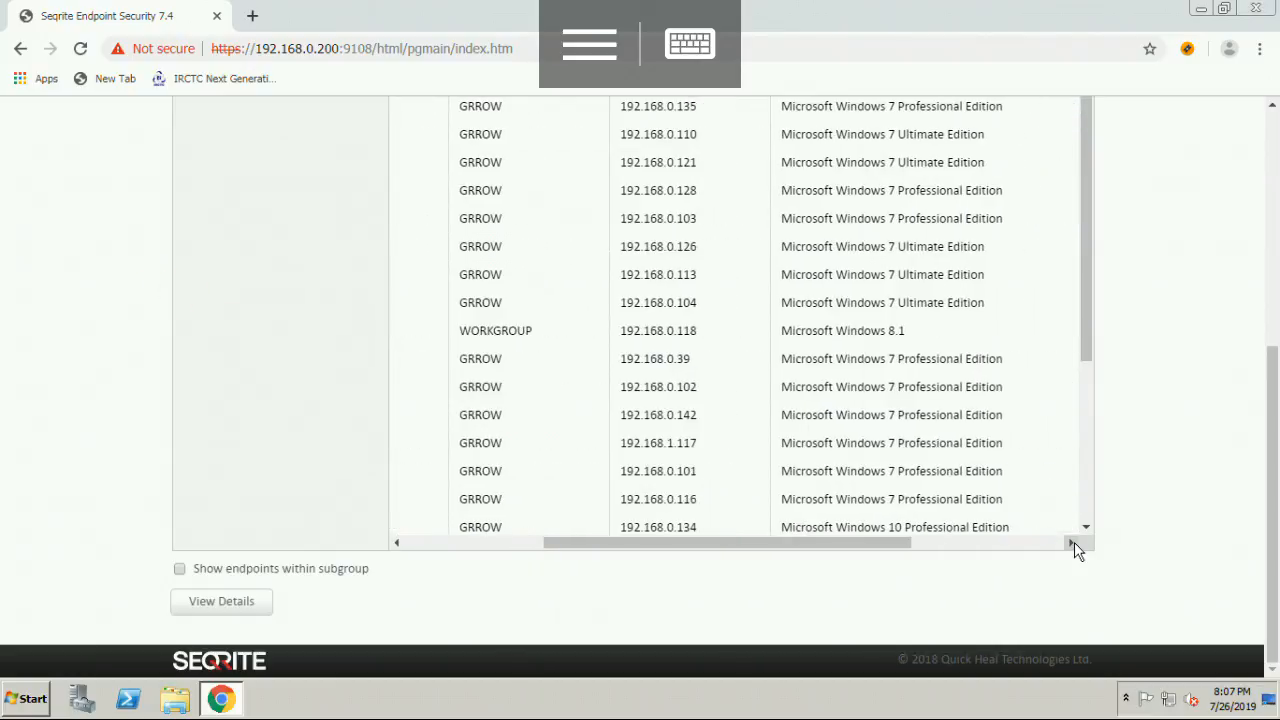
pyautogui.click(1074, 542)
pyautogui.click(1074, 542)
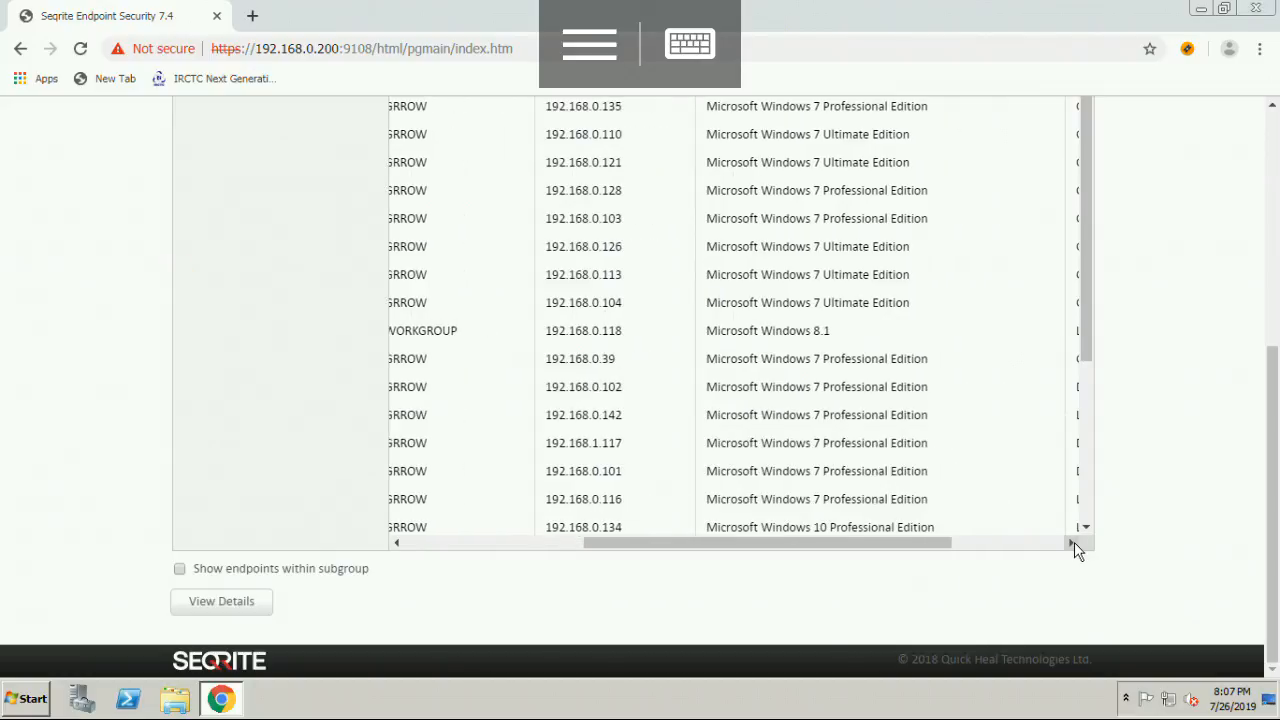
pyautogui.click(1074, 542)
pyautogui.click(1074, 542)
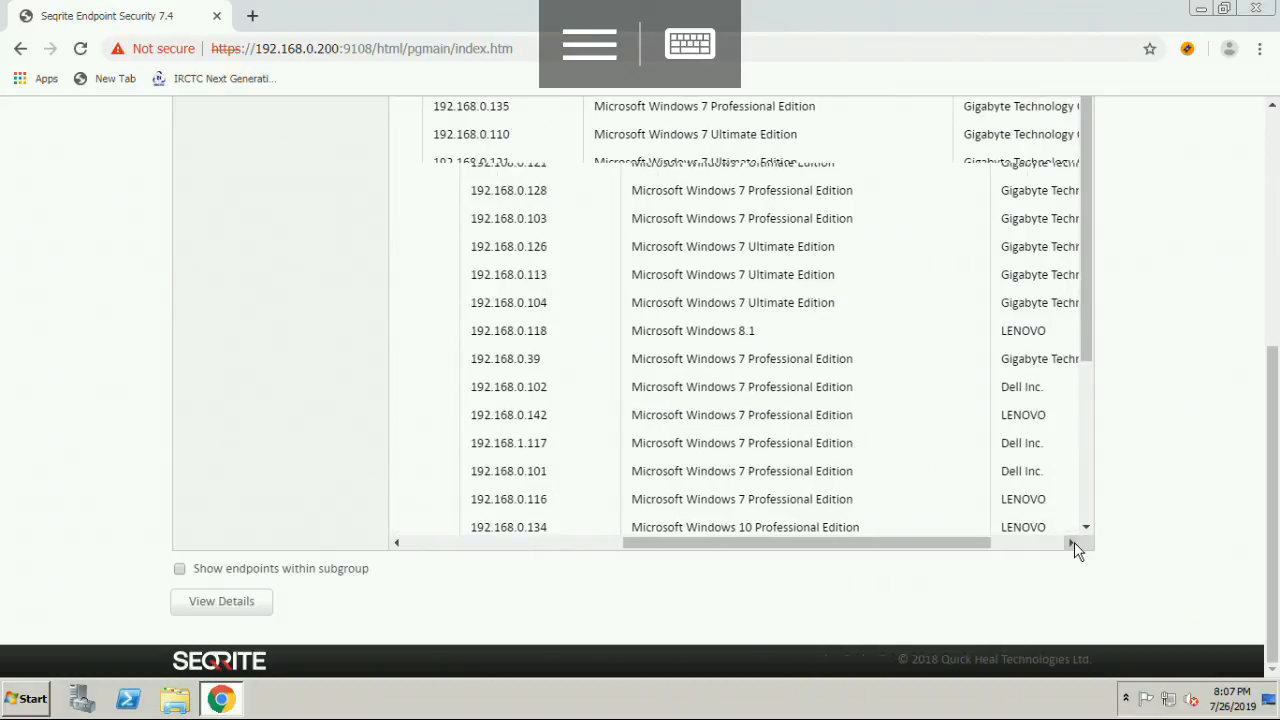
pyautogui.click(1074, 542)
pyautogui.click(1074, 542)
pyautogui.click(1074, 542)
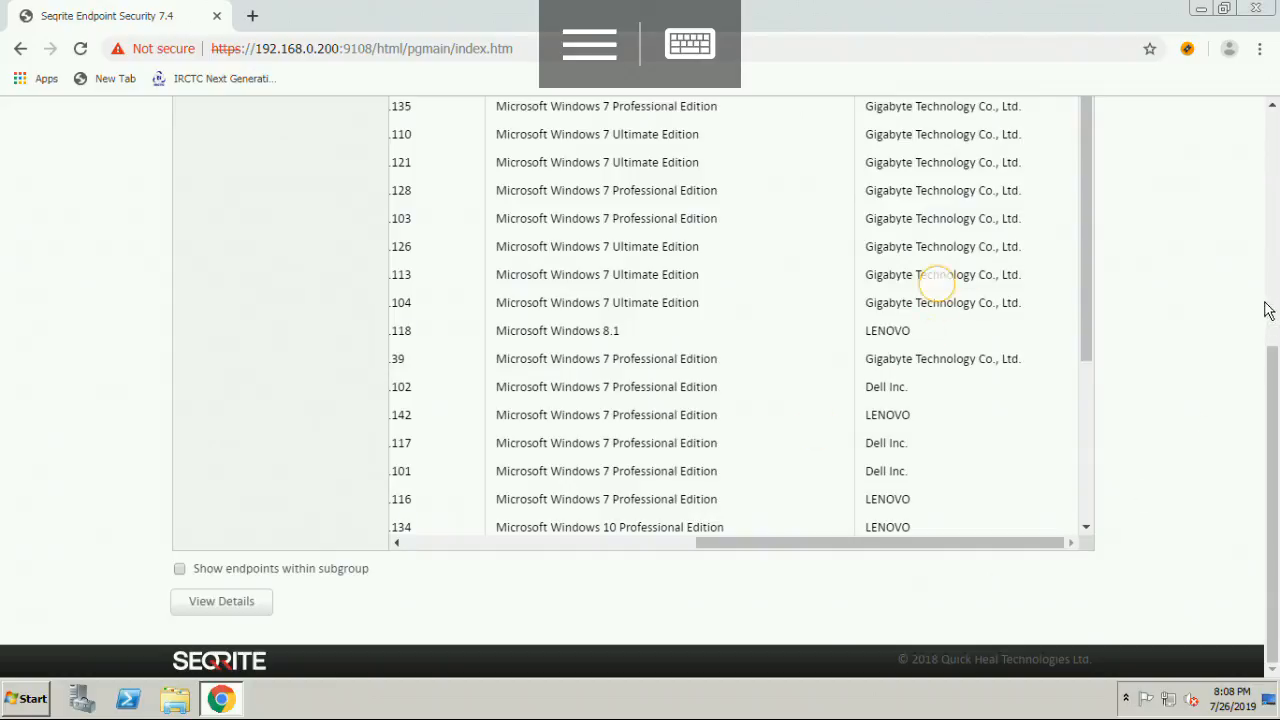
pyautogui.click(1276, 241)
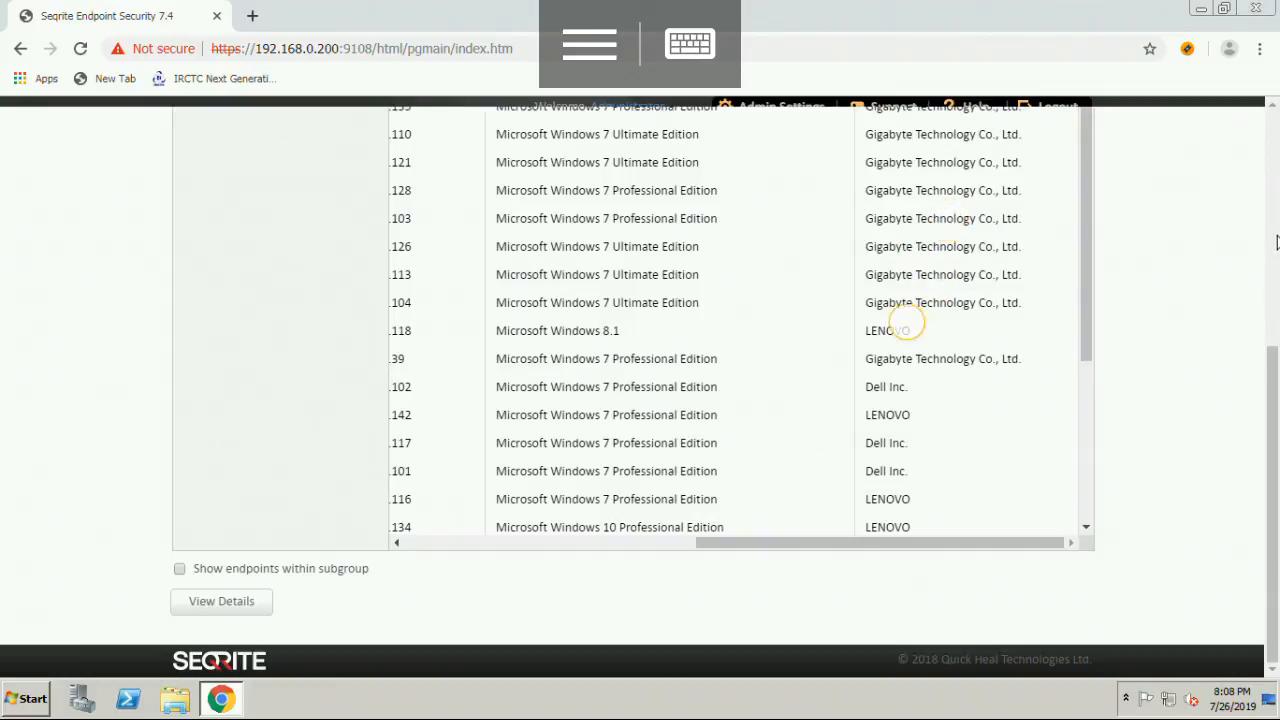